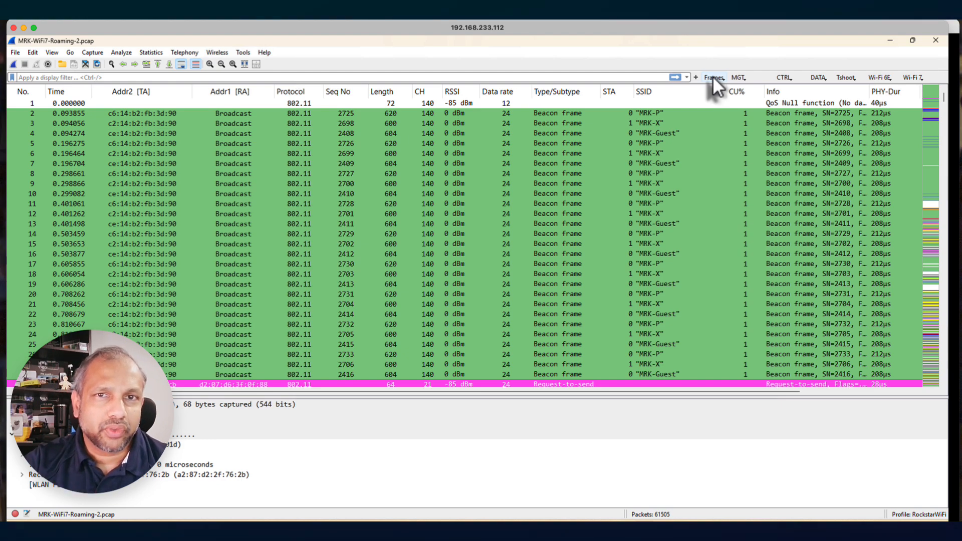
# Filter the capture to association and reassociation requests and widen the Type/Subtype column to show the full frame names
pyautogui.click(740, 78)
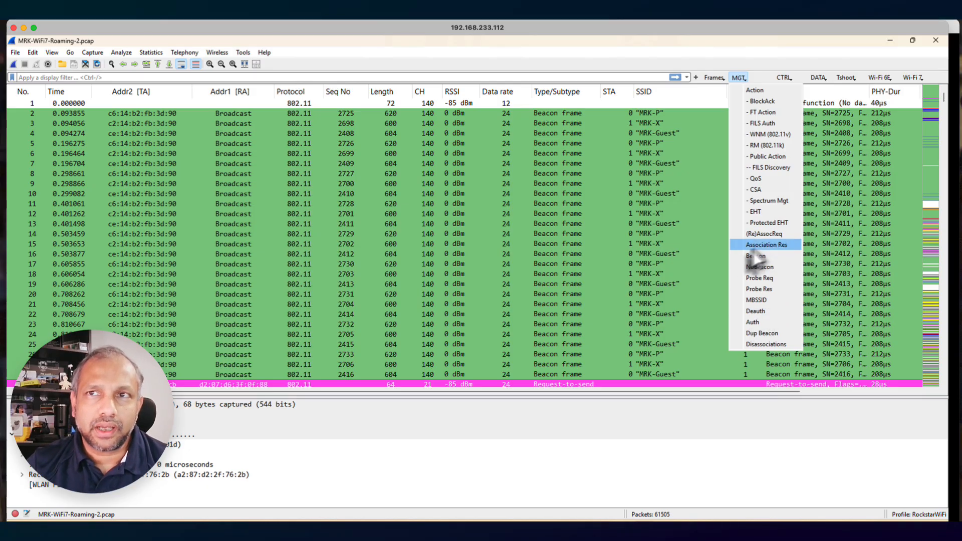
pyautogui.click(762, 234)
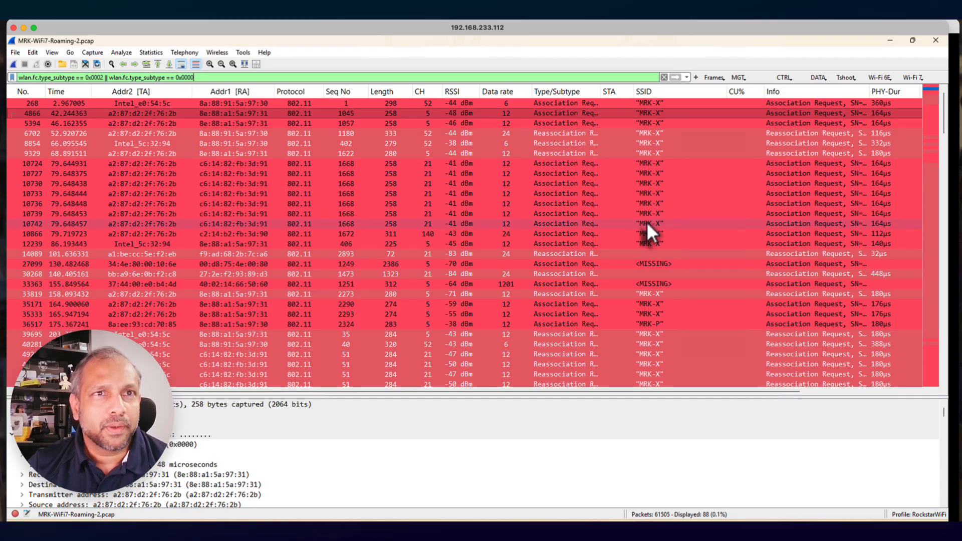
pyautogui.scroll(-4, 629, 239)
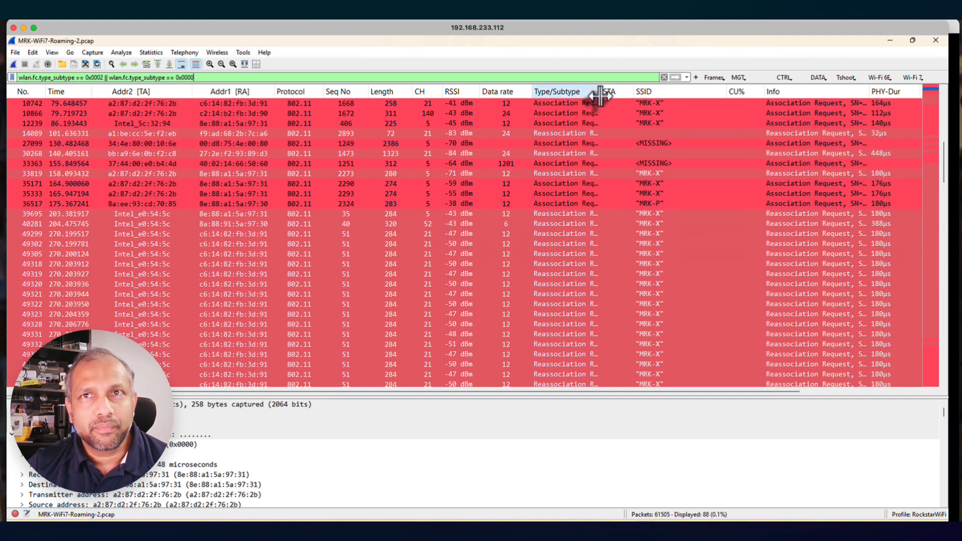
pyautogui.moveTo(601, 92); pyautogui.dragTo(632, 93)
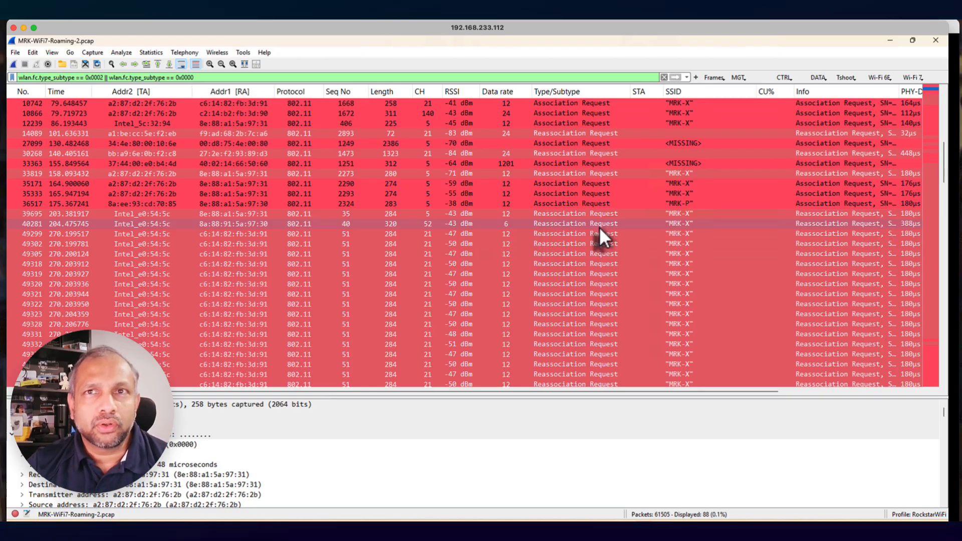
pyautogui.scroll(-1, 605, 242)
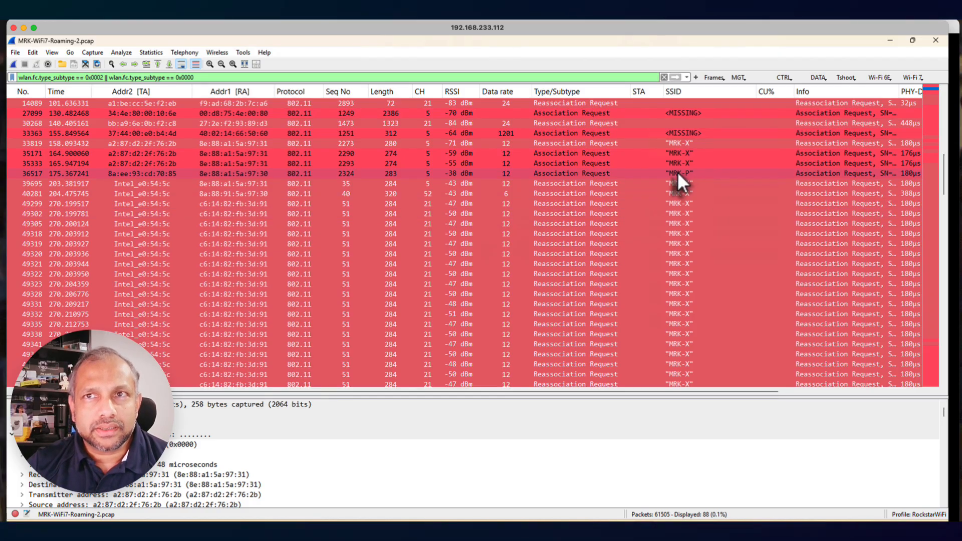
pyautogui.scroll(-20, 686, 249)
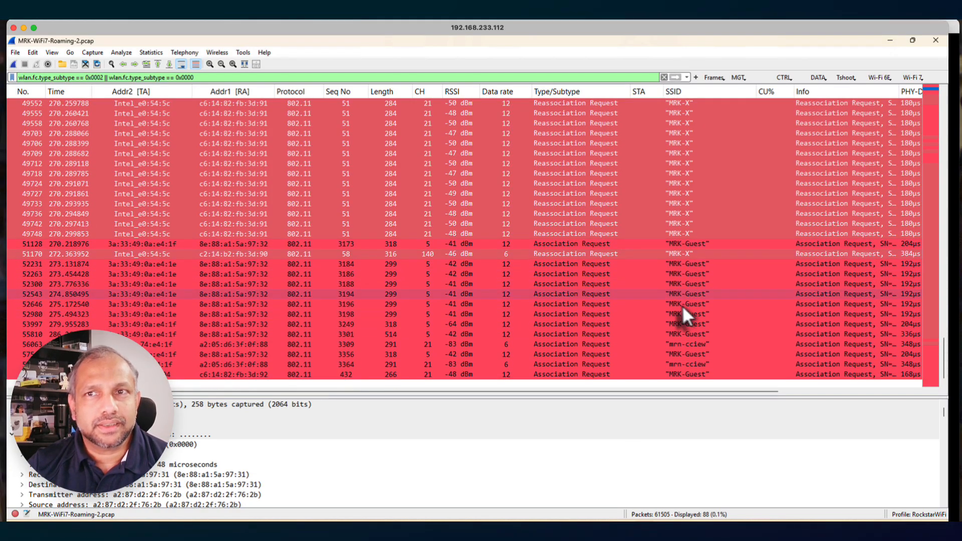
pyautogui.scroll(15, 690, 260)
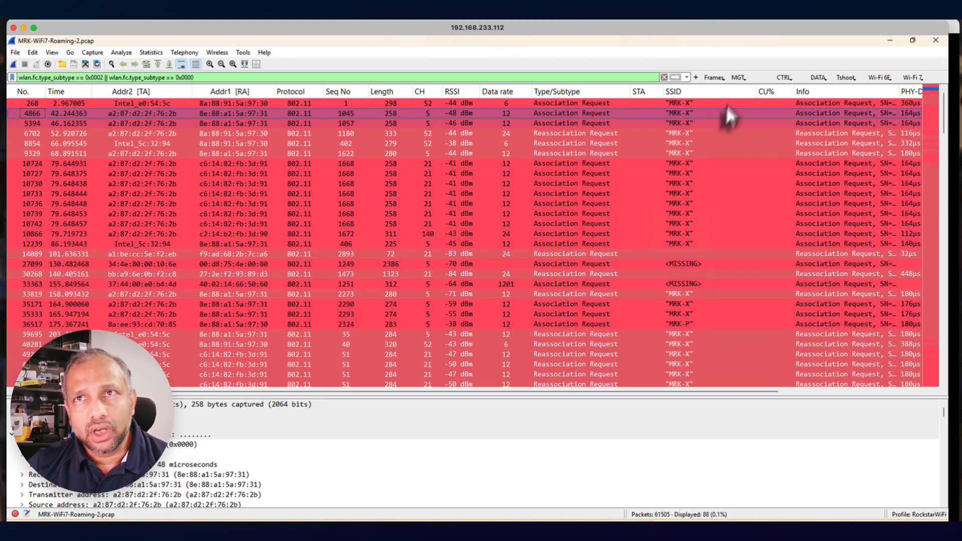
pyautogui.click(744, 80)
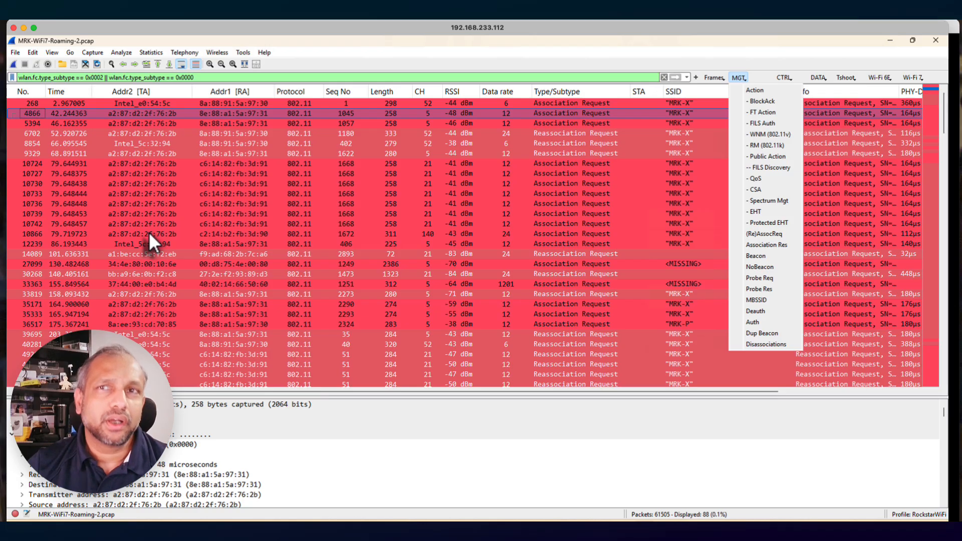
pyautogui.click(723, 80)
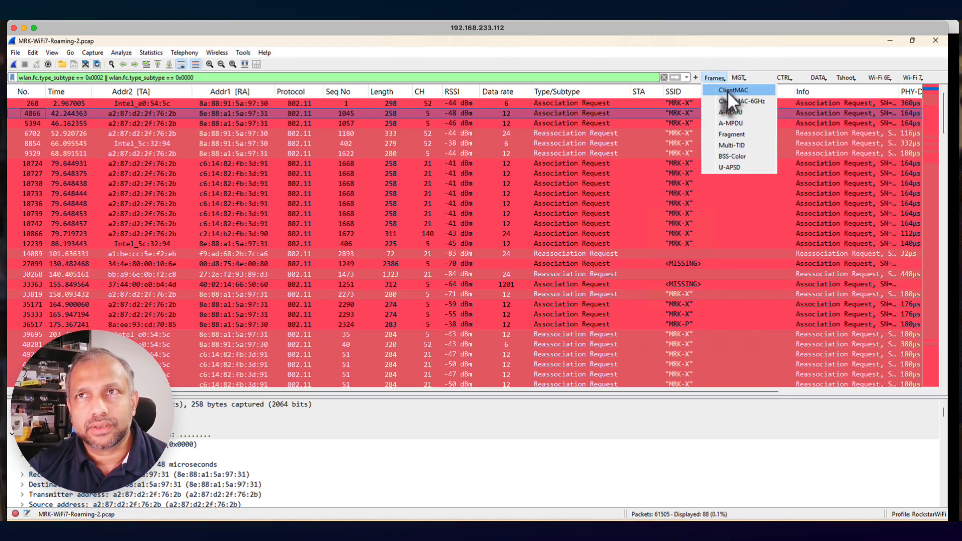
pyautogui.click(792, 80)
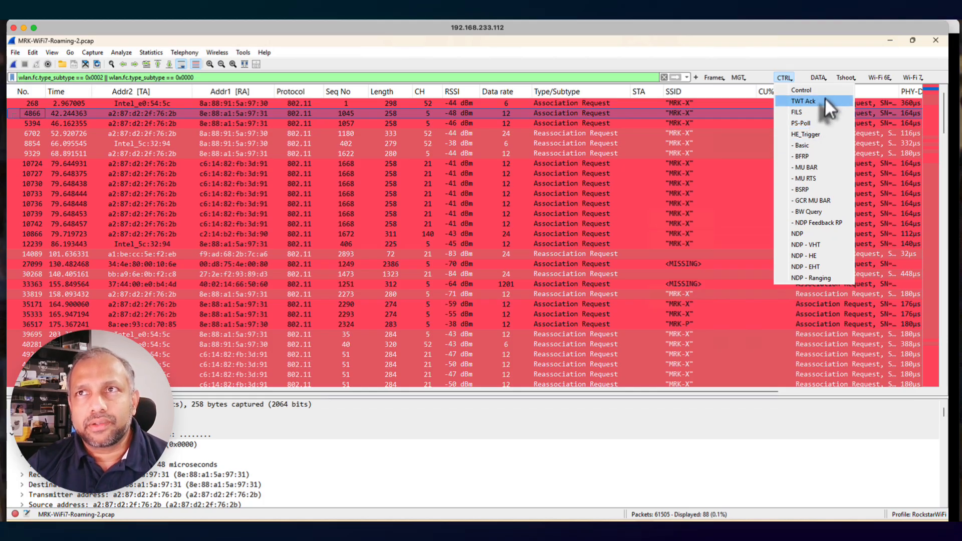
pyautogui.click(825, 79)
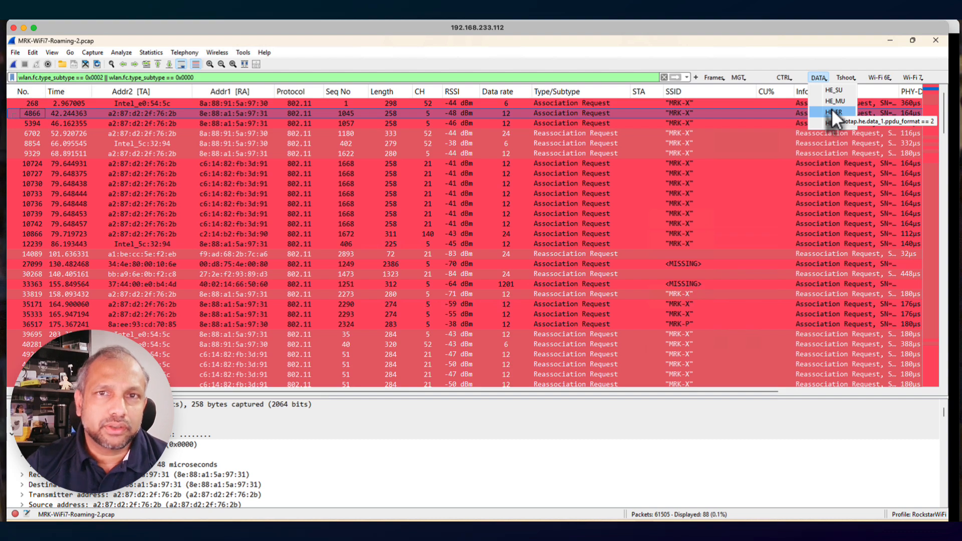
# Apply the predefined Retry troubleshooting filter to show only retransmitted frames in the capture
pyautogui.click(856, 81)
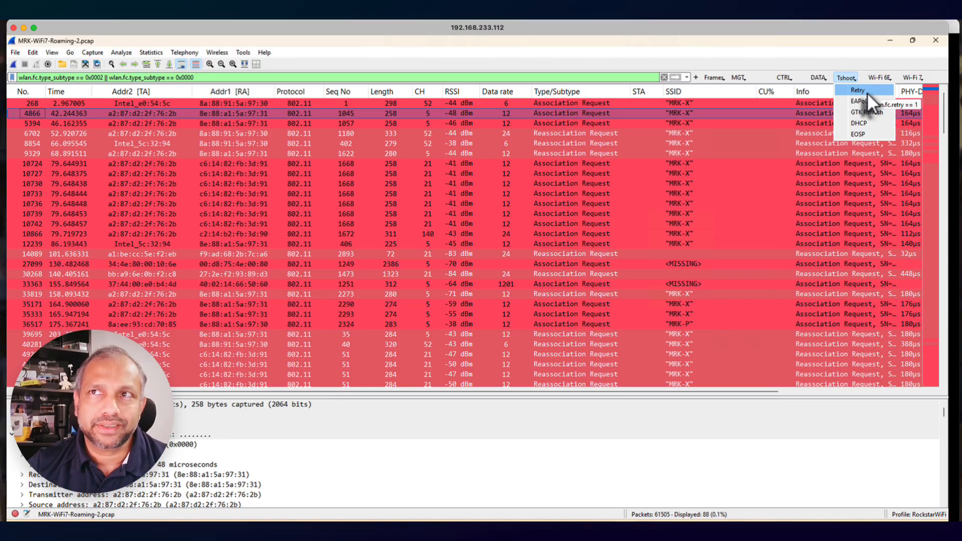
pyautogui.click(861, 91)
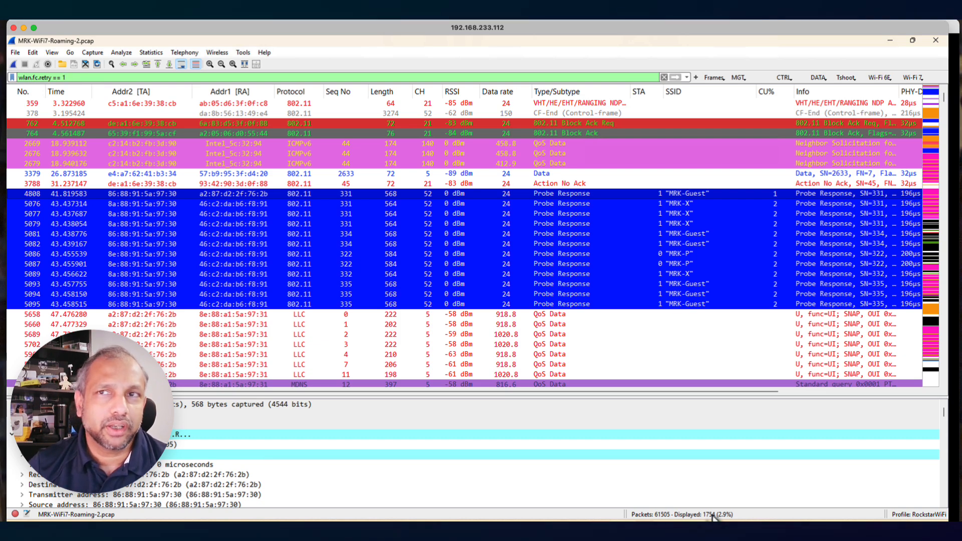
# Filter the capture to EAPOL frames and examine the first authentication exchange from the identity request through the four-way handshake
pyautogui.click(854, 78)
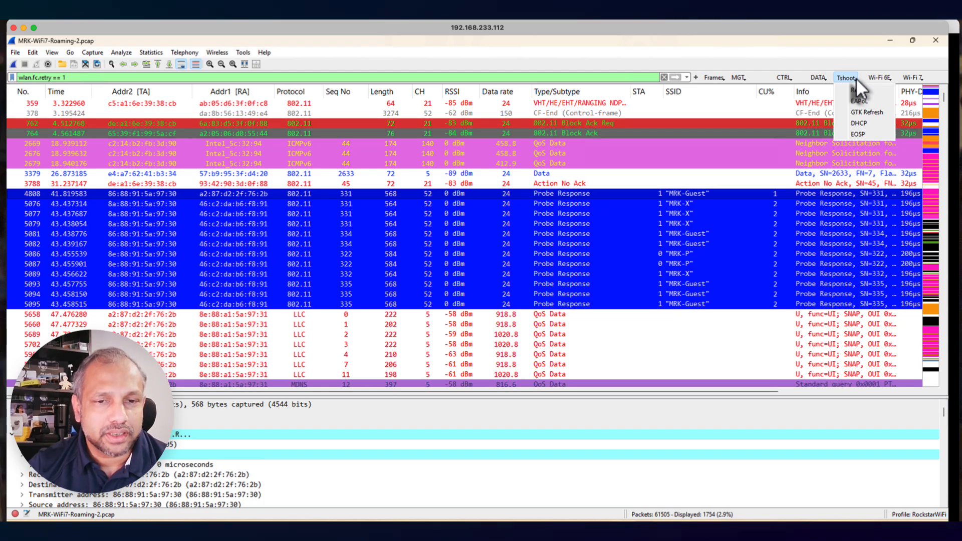
pyautogui.click(867, 100)
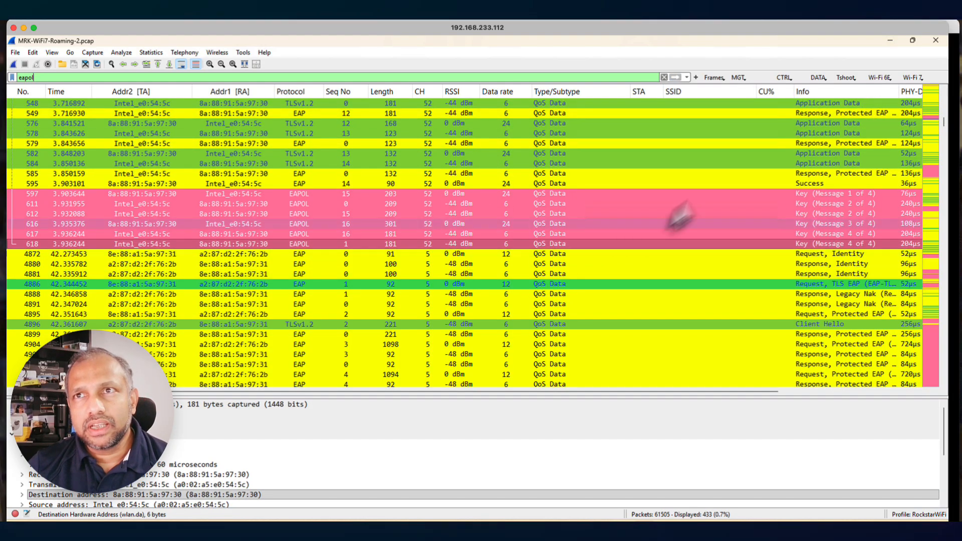
pyautogui.scroll(3, 762, 157)
pyautogui.scroll(9, 762, 157)
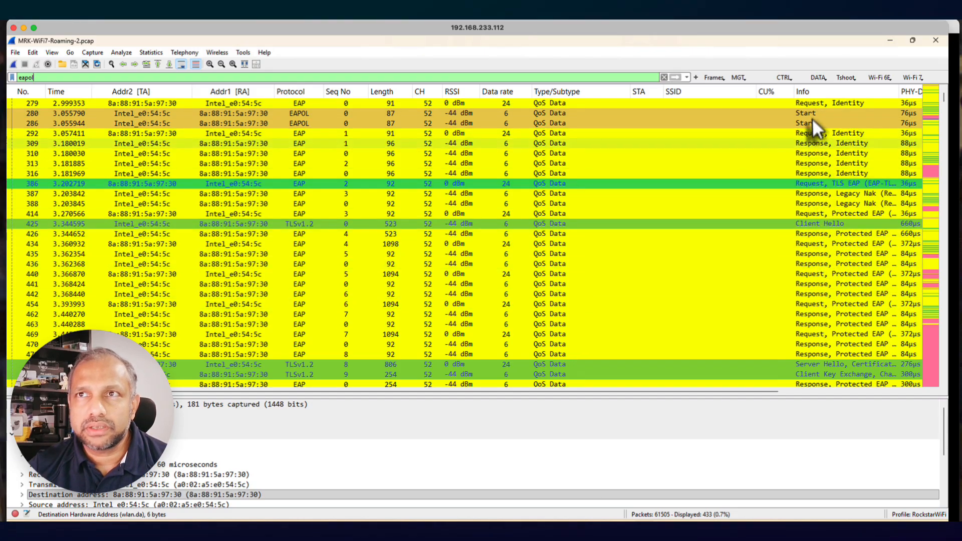
pyautogui.scroll(-6, 844, 215)
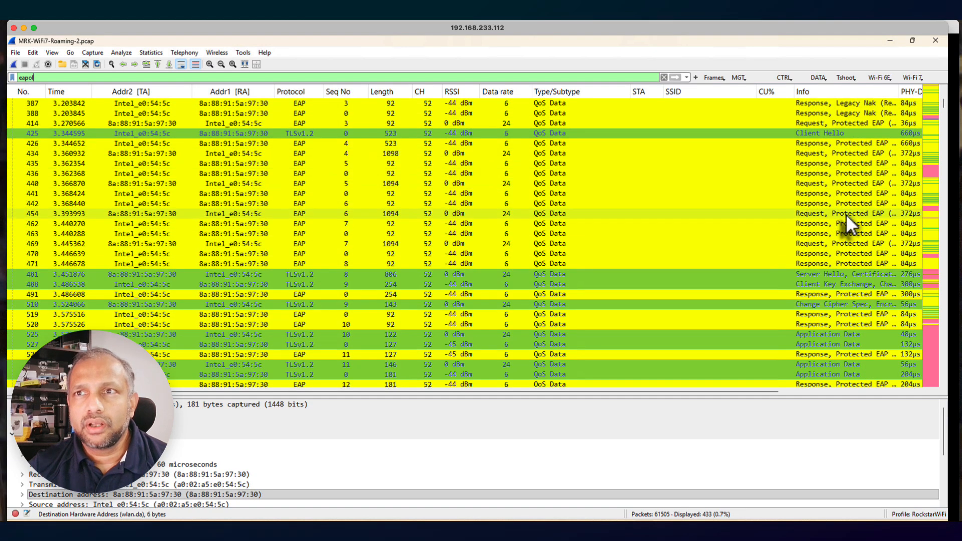
pyautogui.scroll(-2, 847, 213)
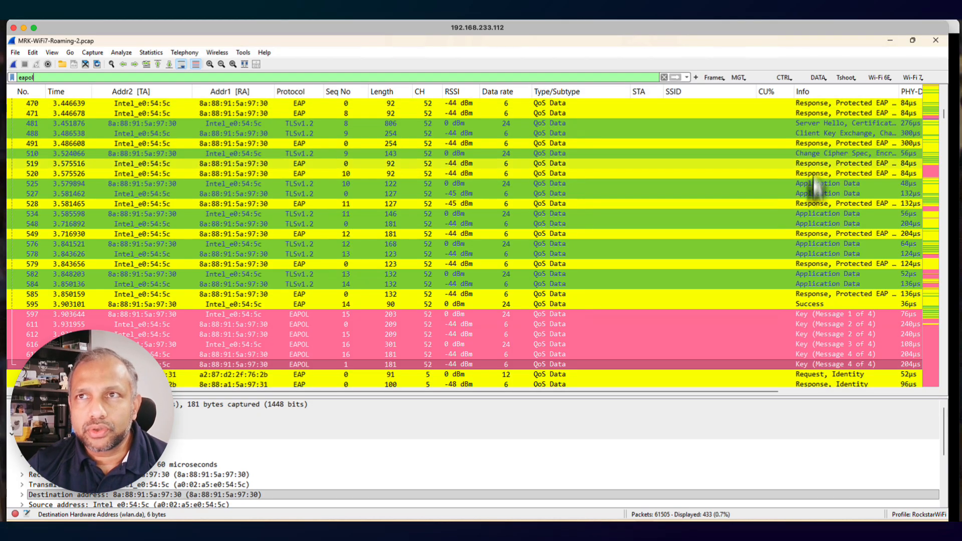
pyautogui.scroll(8, 819, 190)
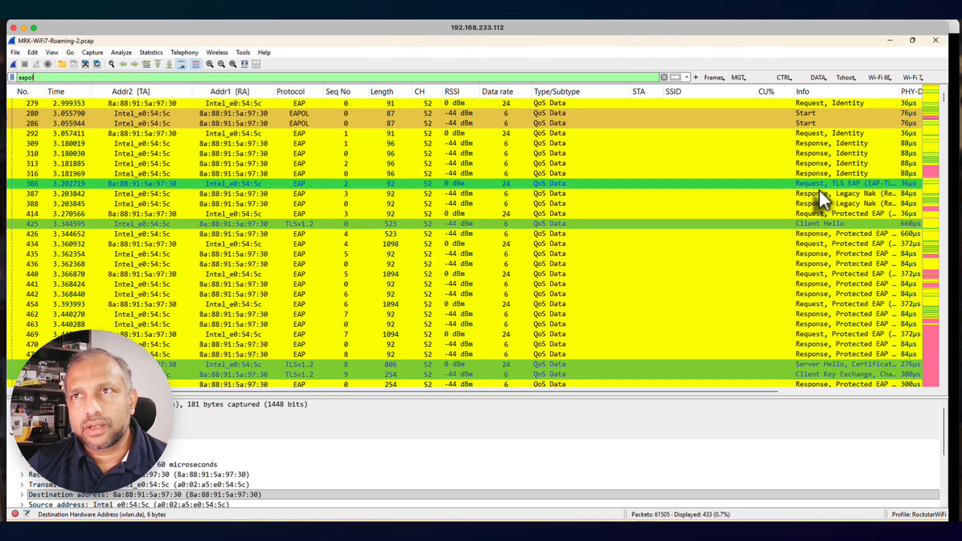
# Apply the predefined DHCP troubleshooting filter to show only DHCP traffic in the capture
pyautogui.click(856, 79)
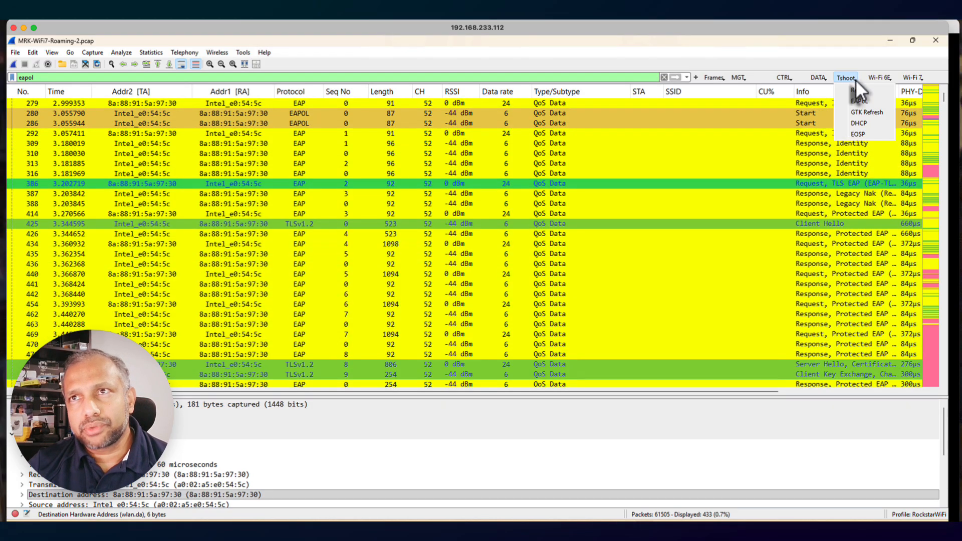
pyautogui.click(860, 123)
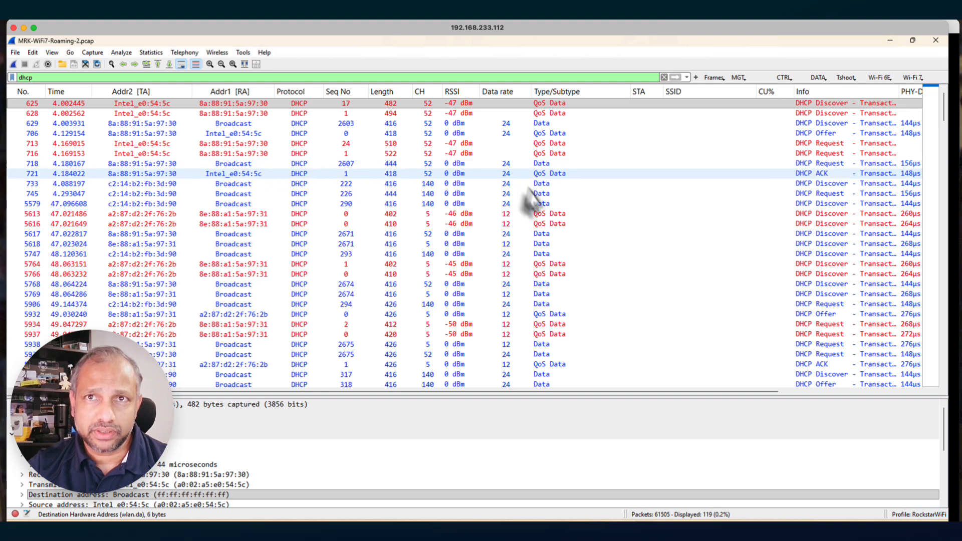
pyautogui.click(855, 79)
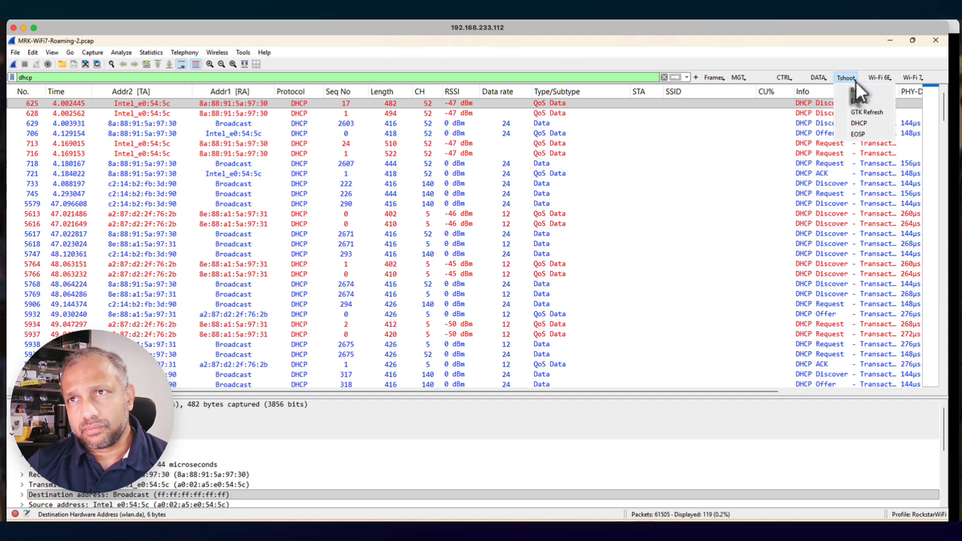
pyautogui.click(890, 80)
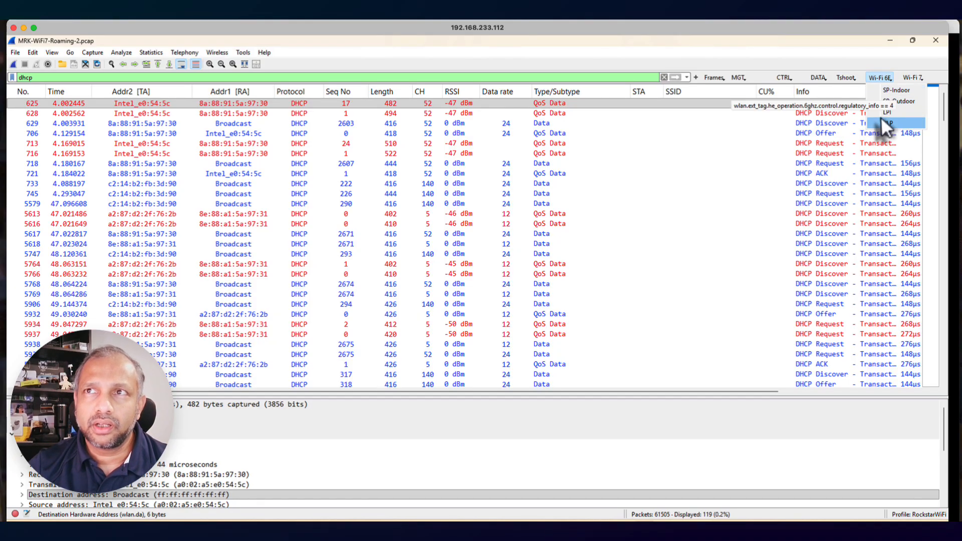
pyautogui.click(921, 80)
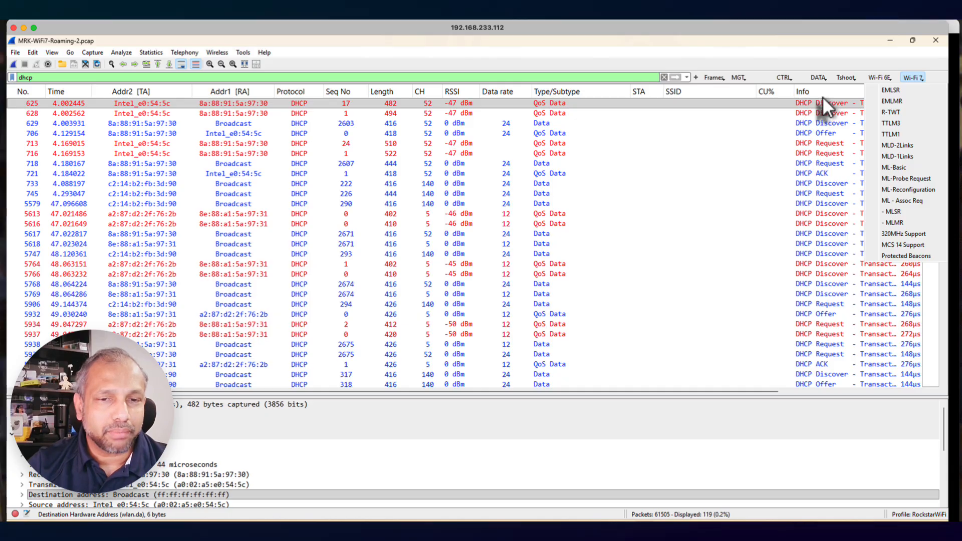
# Filter the capture to association and reassociation requests again and select frame 4866
pyautogui.click(738, 78)
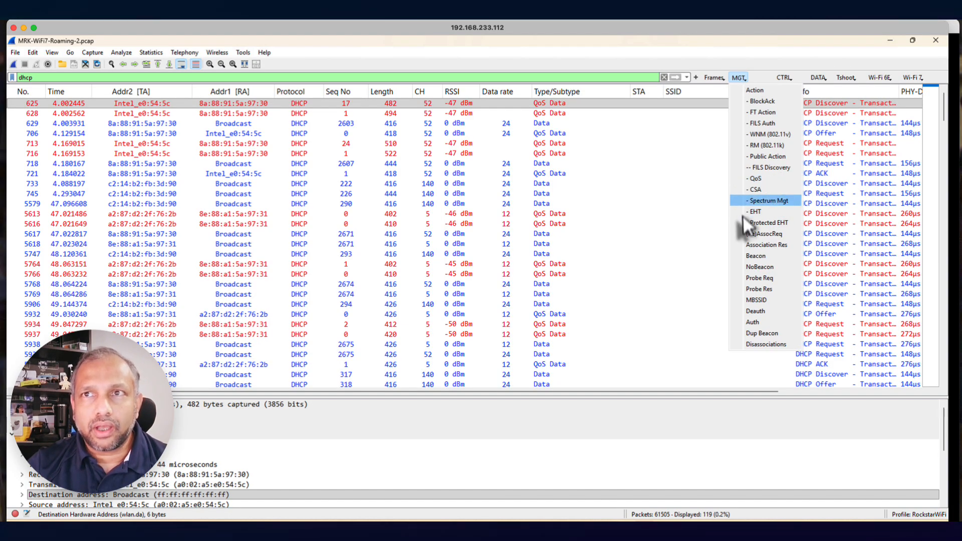
pyautogui.click(763, 234)
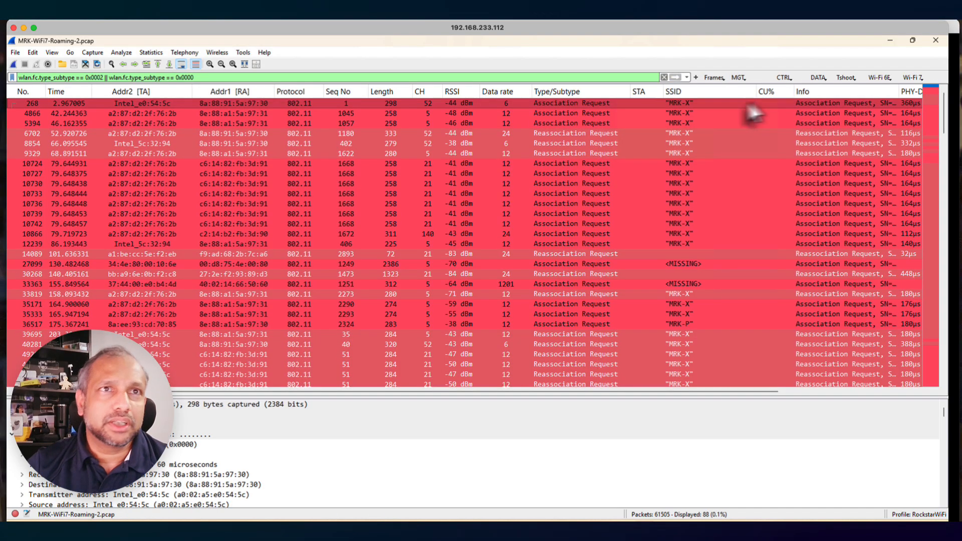
pyautogui.click(151, 113)
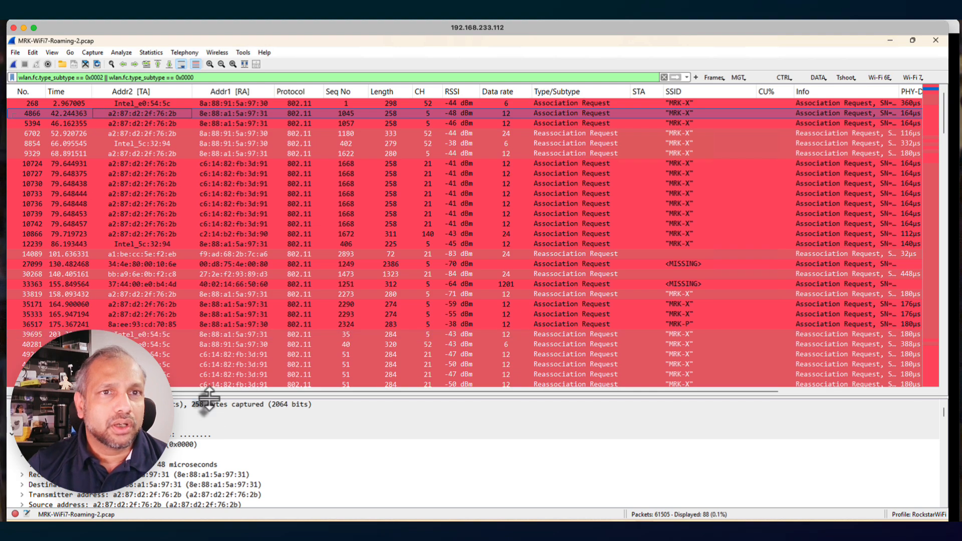
# Enlarge the packet details area and leave only the IEEE 802.11 Association Request section expanded
pyautogui.moveTo(208, 398); pyautogui.dragTo(220, 204)
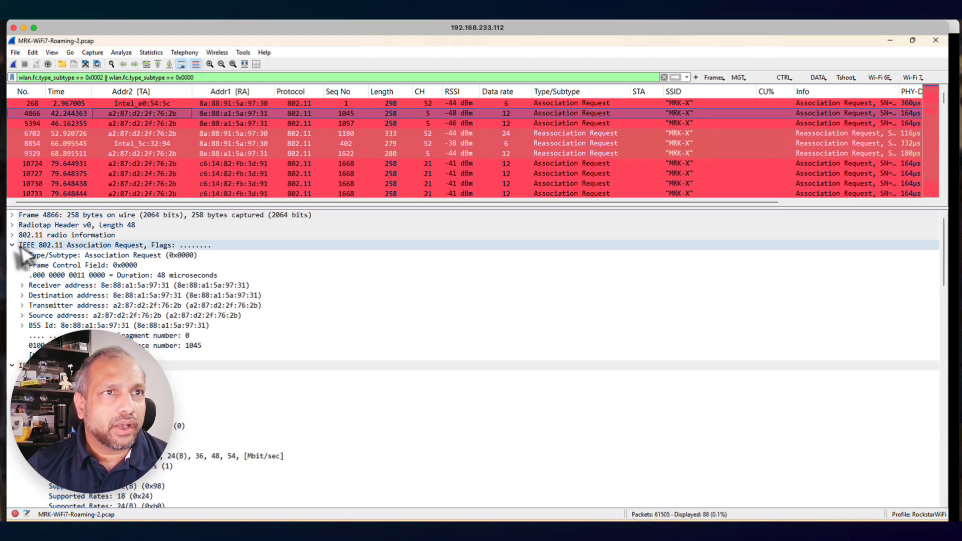
pyautogui.rightClick(38, 244)
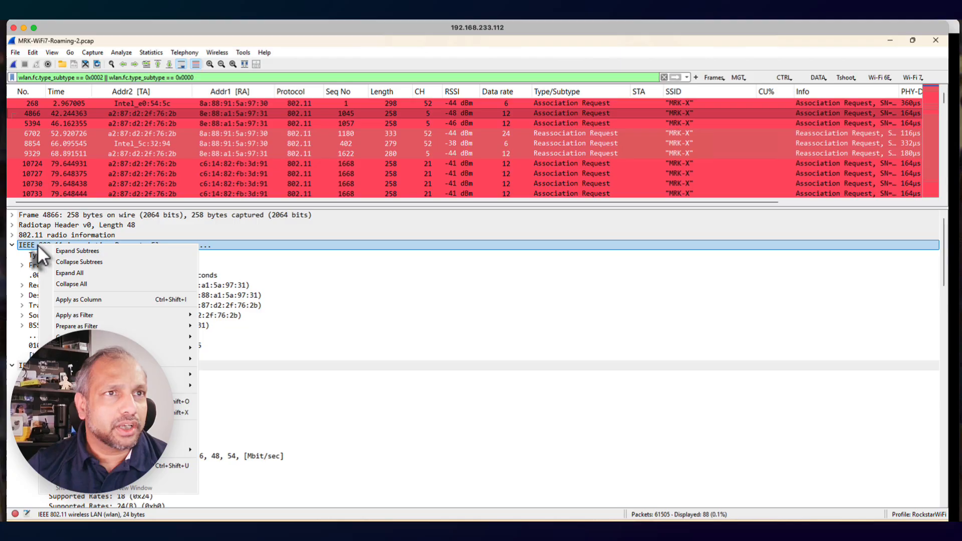
pyautogui.click(80, 286)
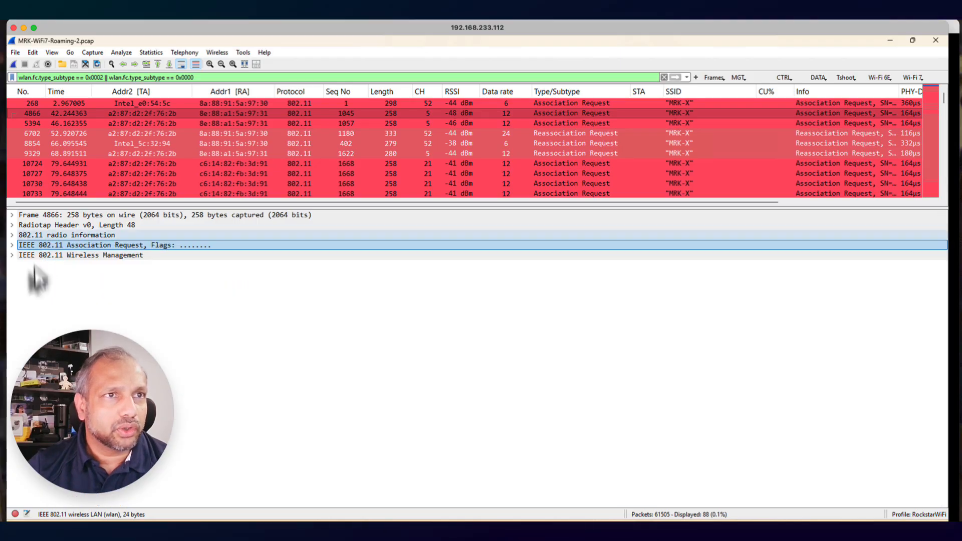
pyautogui.click(12, 245)
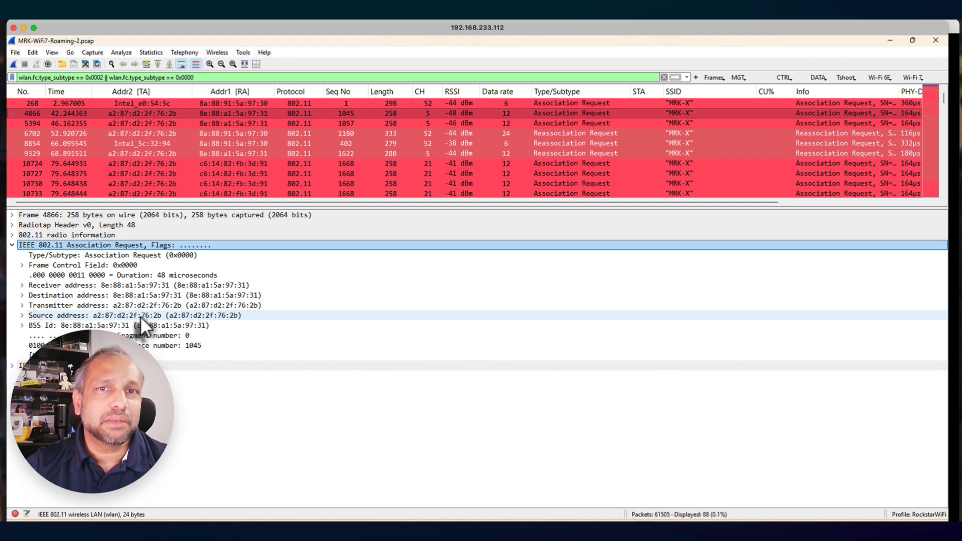
# Copy the value of the transmitter address field from association request frame 4866
pyautogui.click(97, 306)
pyautogui.click(119, 316)
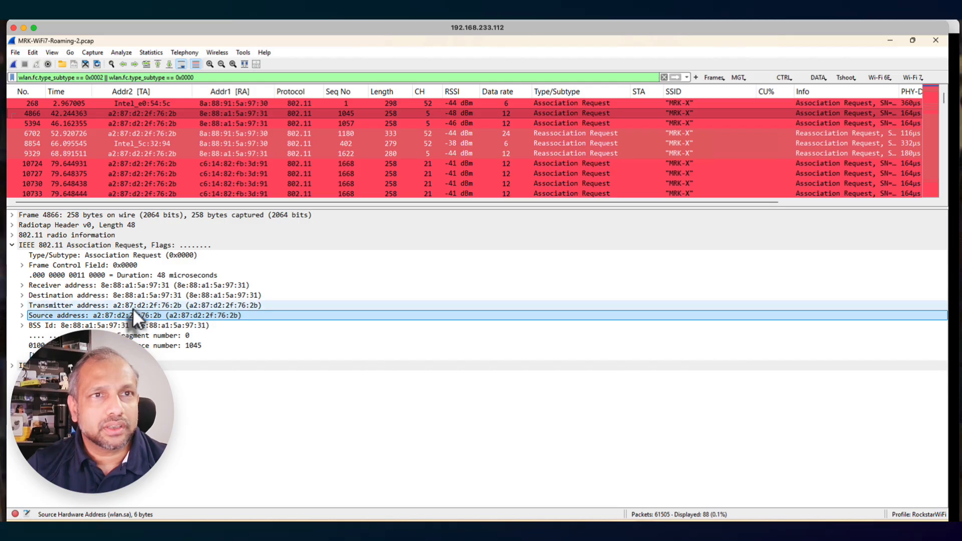
pyautogui.click(135, 307)
pyautogui.click(135, 315)
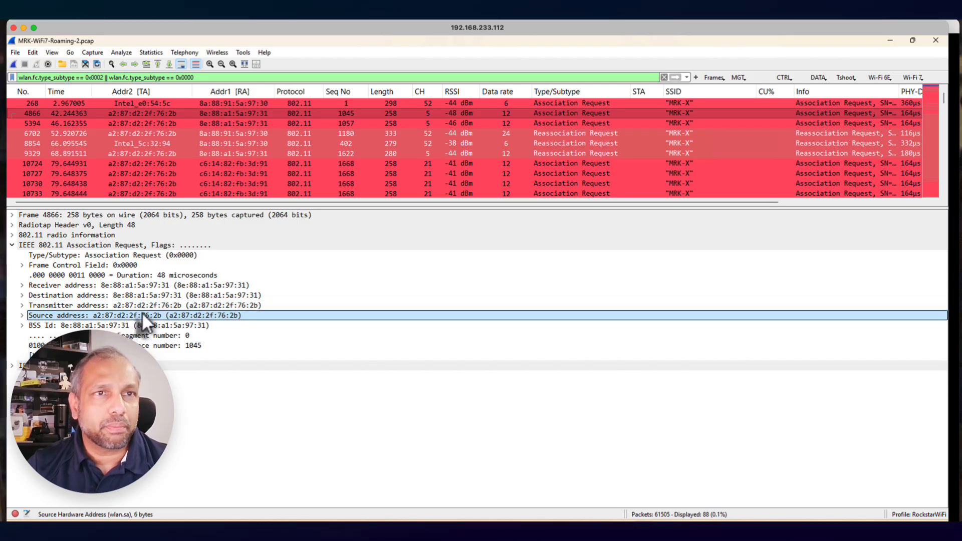
pyautogui.click(146, 305)
pyautogui.rightClick(146, 306)
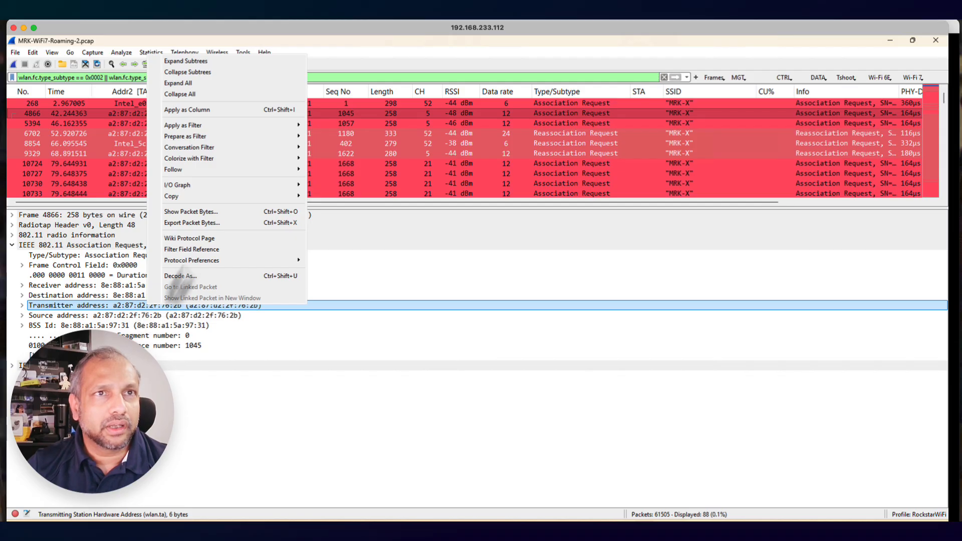
pyautogui.moveTo(197, 193)
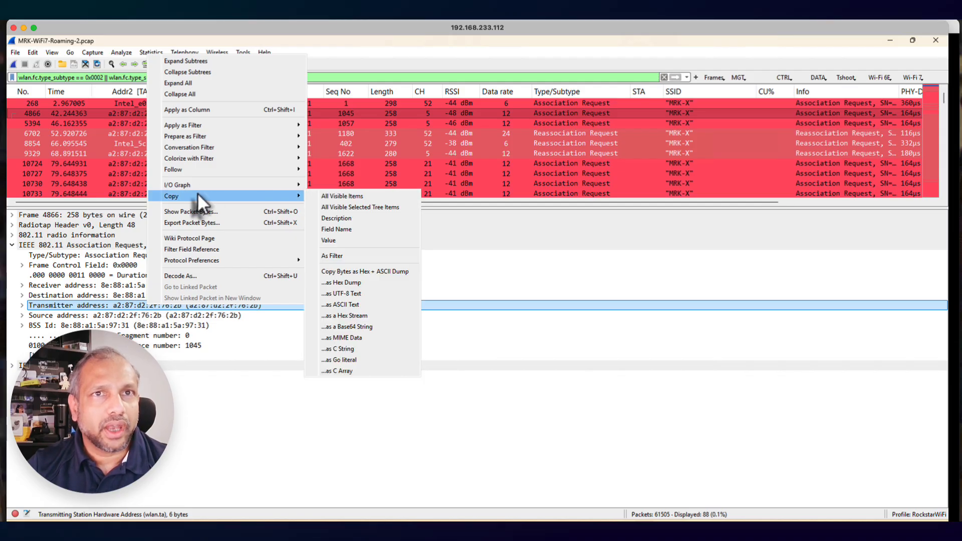
pyautogui.click(363, 241)
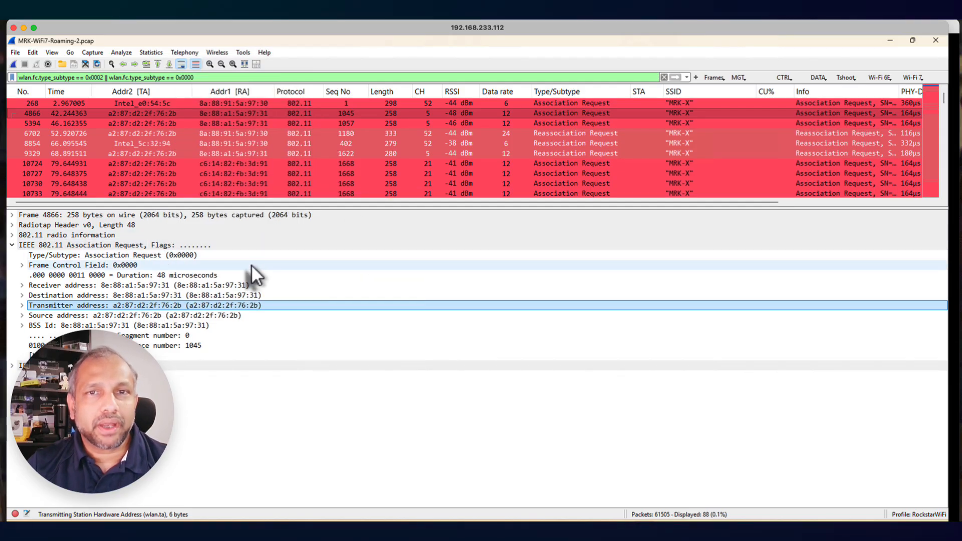
# Apply the predefined ClientMAC filter with the copied address substituted, giving wlan.addr == a2:87:d2:2f:76:2b && not wlan.fc.type == 1
pyautogui.click(724, 82)
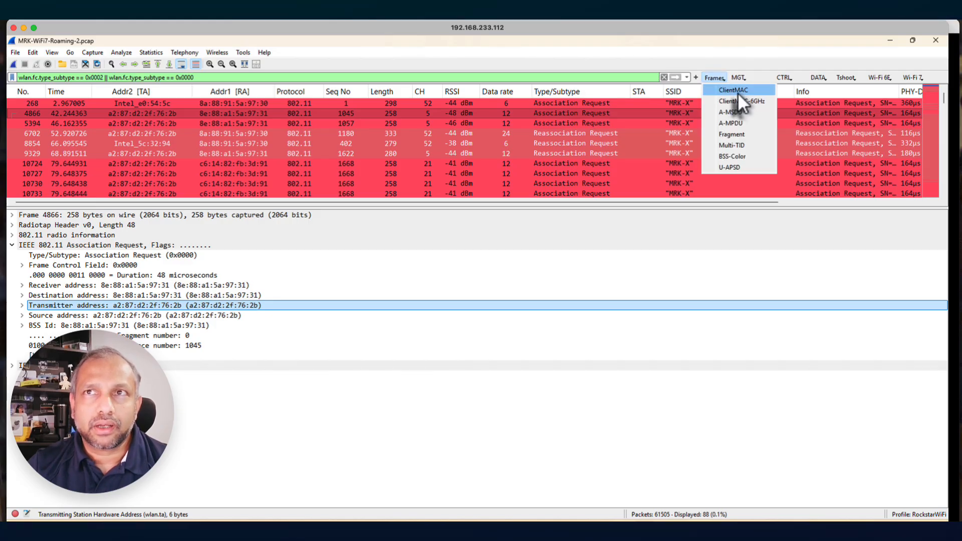
pyautogui.click(737, 93)
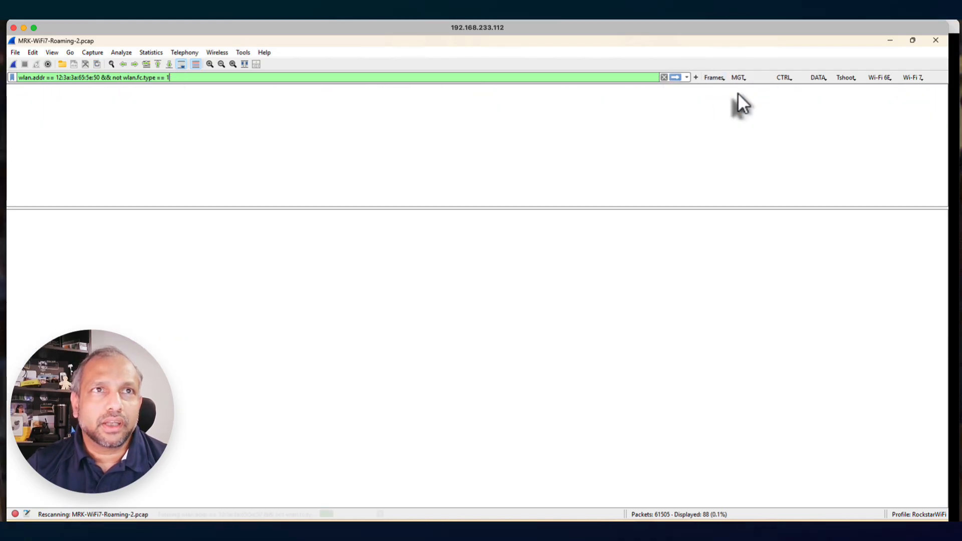
pyautogui.moveTo(99, 79); pyautogui.dragTo(57, 79)
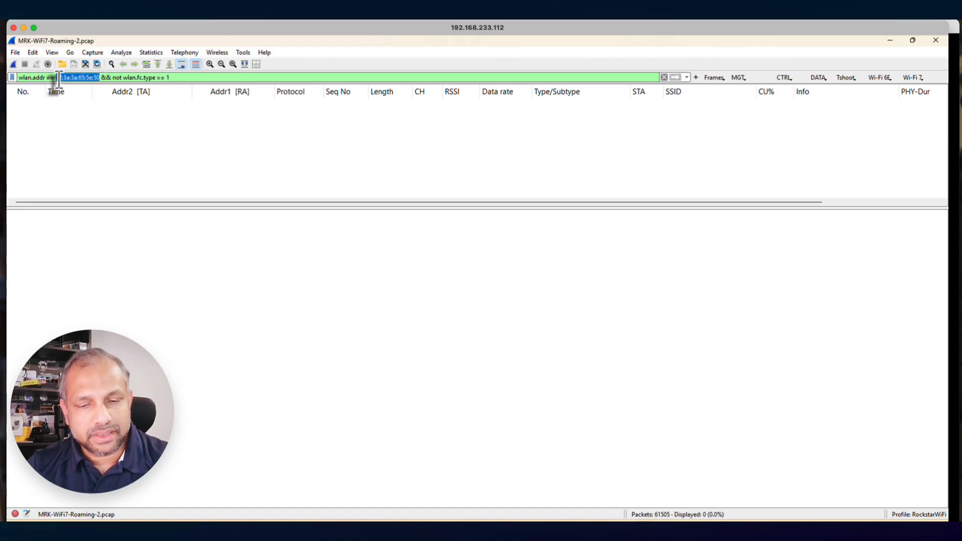
pyautogui.hotkey('ctrl', 'v')
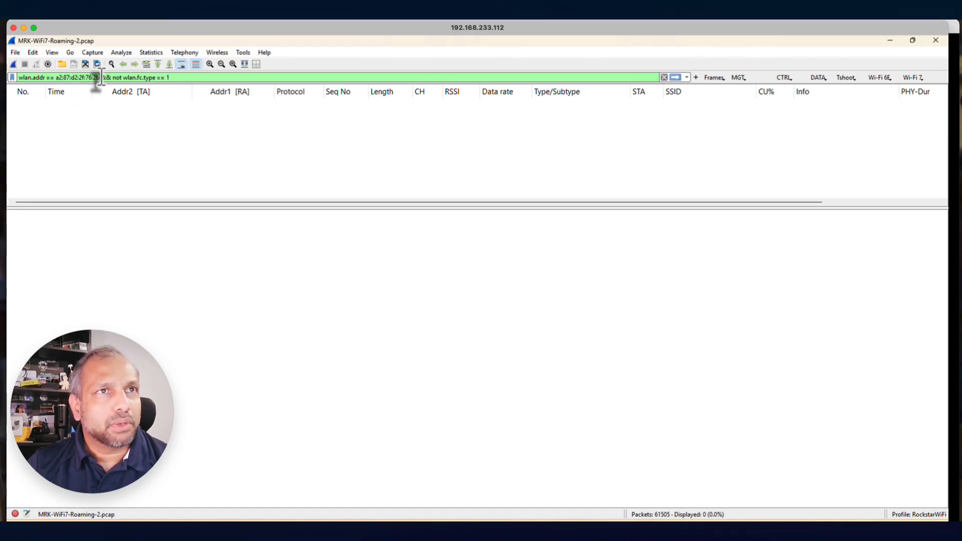
pyautogui.moveTo(99, 79); pyautogui.dragTo(13, 80)
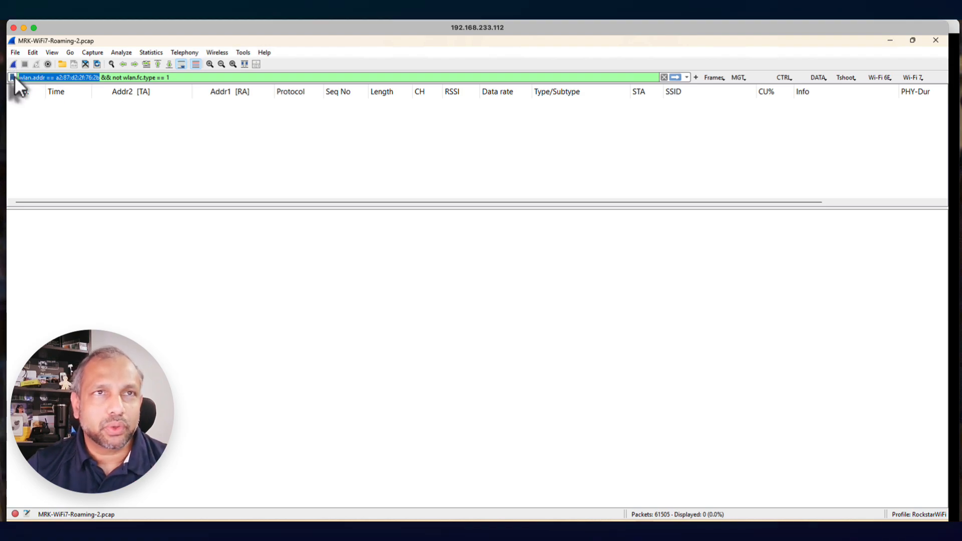
pyautogui.moveTo(174, 78); pyautogui.dragTo(124, 79)
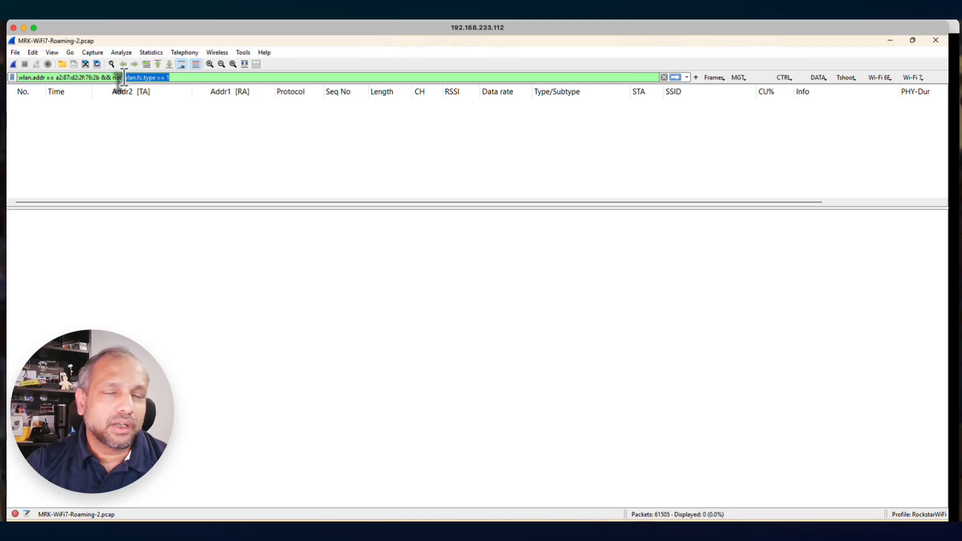
pyautogui.moveTo(124, 78); pyautogui.dragTo(169, 80)
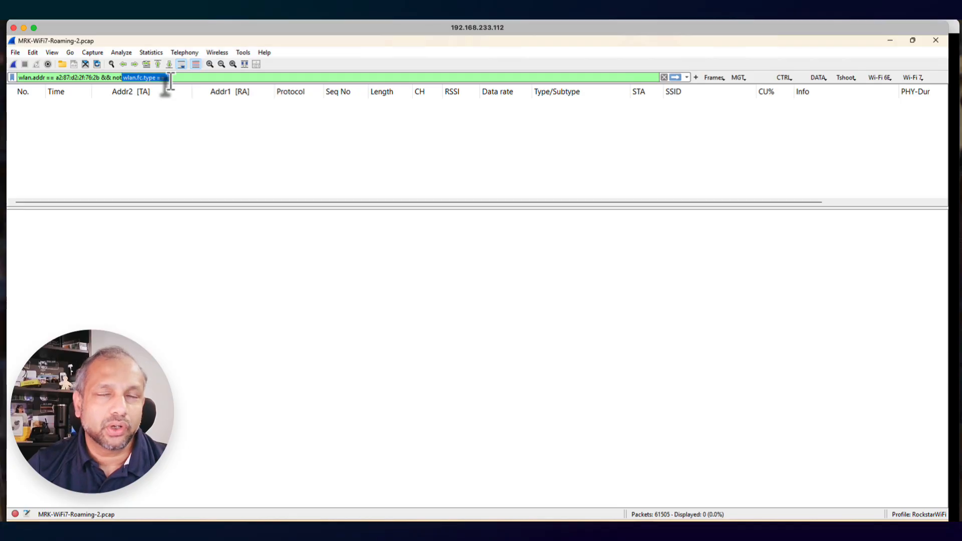
pyautogui.moveTo(169, 80); pyautogui.dragTo(171, 79)
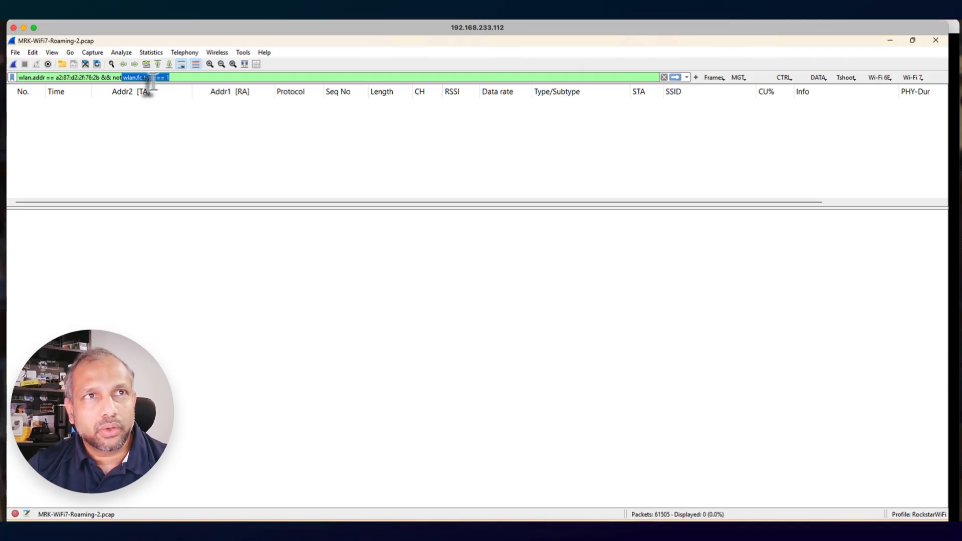
pyautogui.click(678, 78)
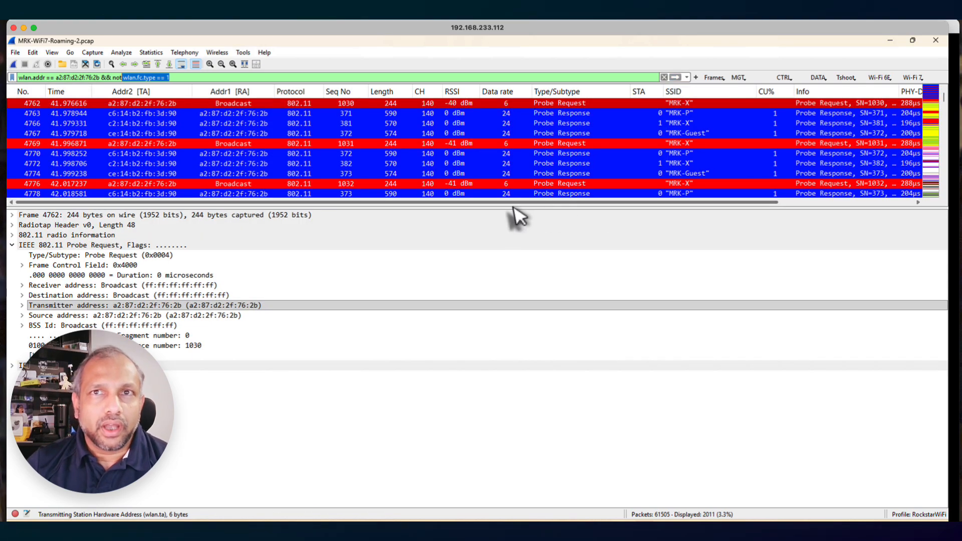
# Enlarge the packet list area and increase the text size by two zoom levels
pyautogui.moveTo(509, 205); pyautogui.dragTo(530, 347)
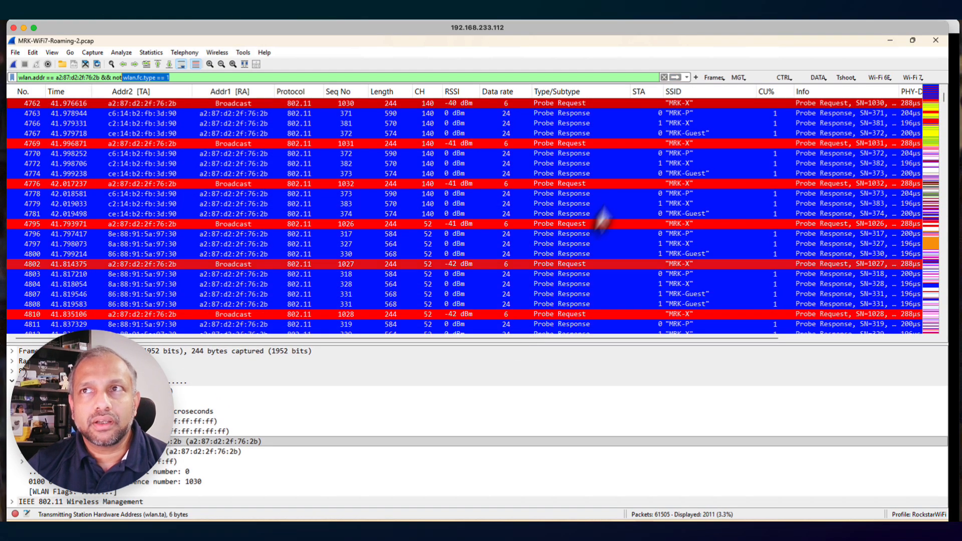
pyautogui.moveTo(943, 95); pyautogui.dragTo(944, 85)
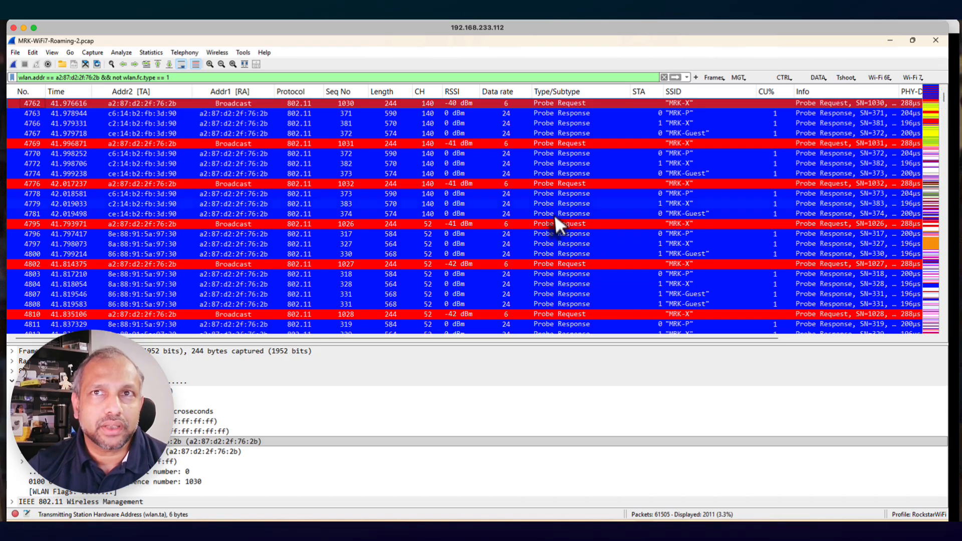
pyautogui.scroll(-8, 581, 206)
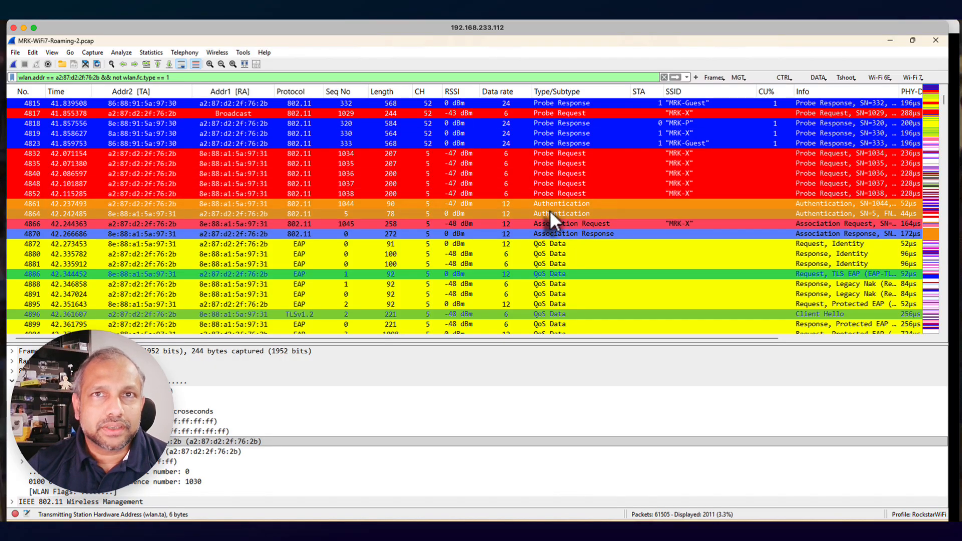
pyautogui.click(209, 64)
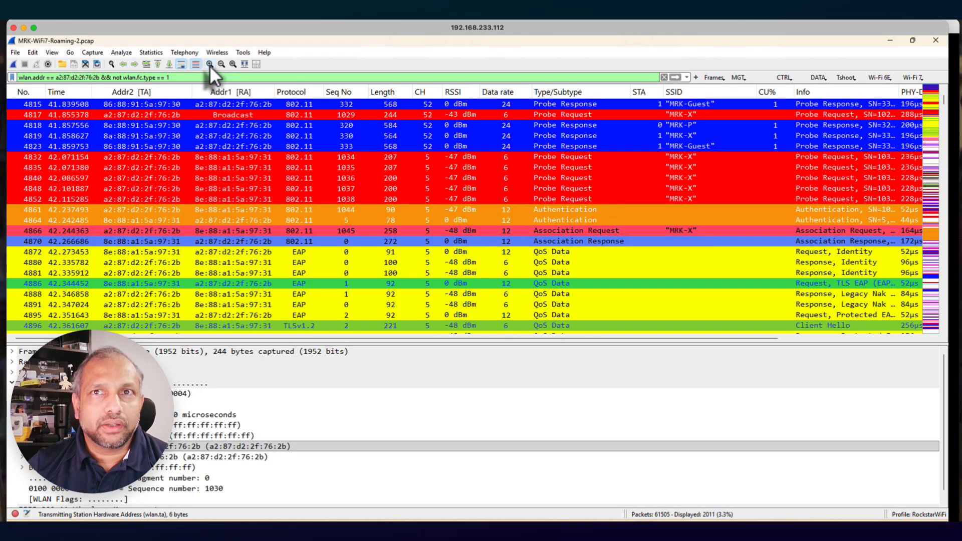
pyautogui.click(209, 64)
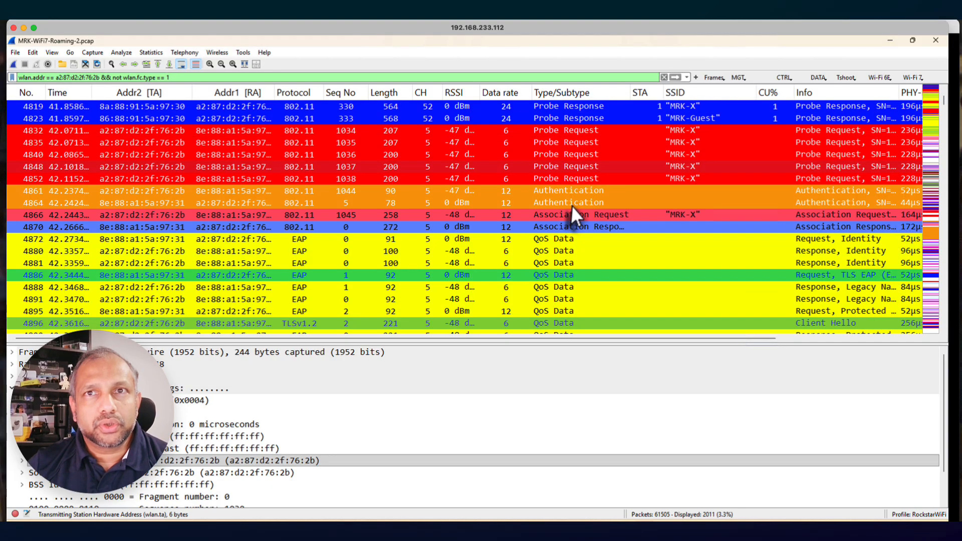
# Widen the Type/Subtype column enough to show the full Association Response label
pyautogui.scroll(-1, 571, 205)
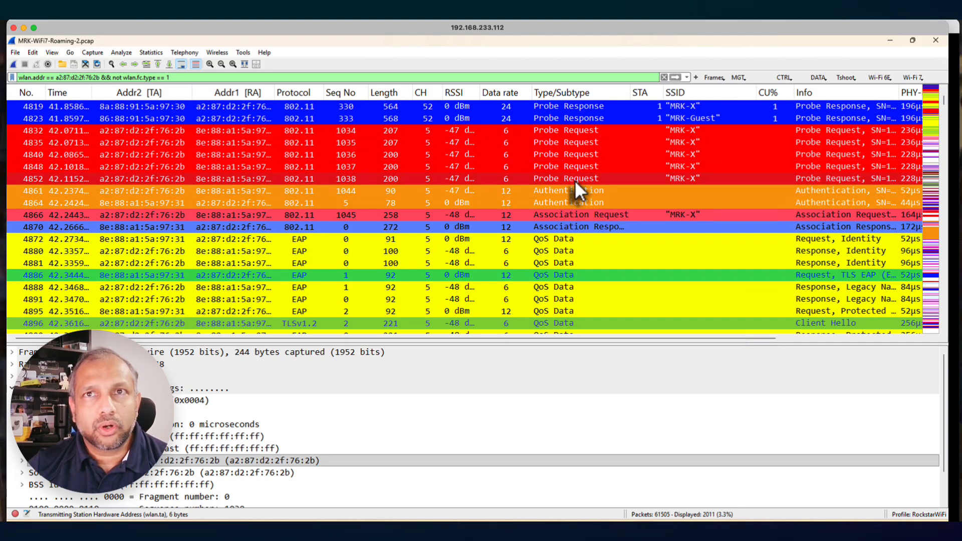
pyautogui.scroll(-2, 575, 185)
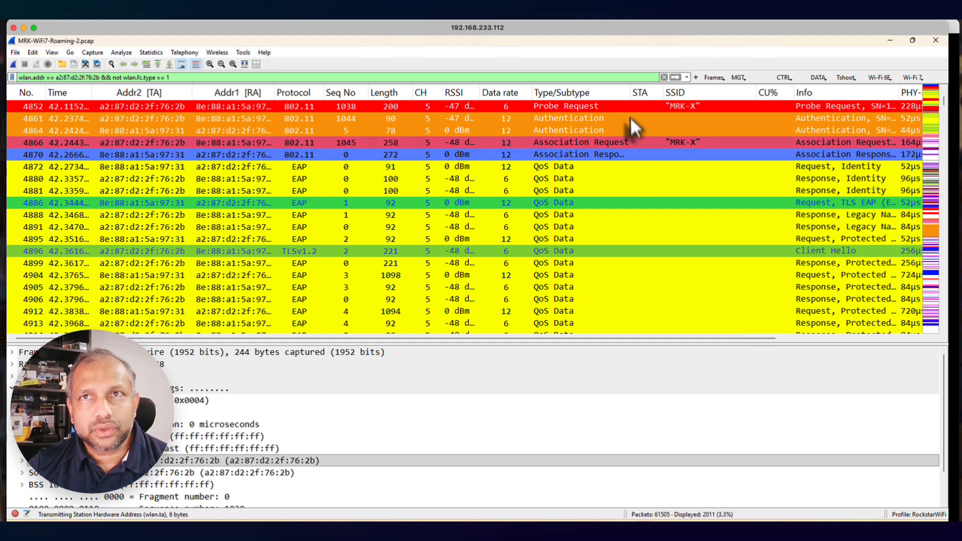
pyautogui.moveTo(630, 99); pyautogui.dragTo(639, 99)
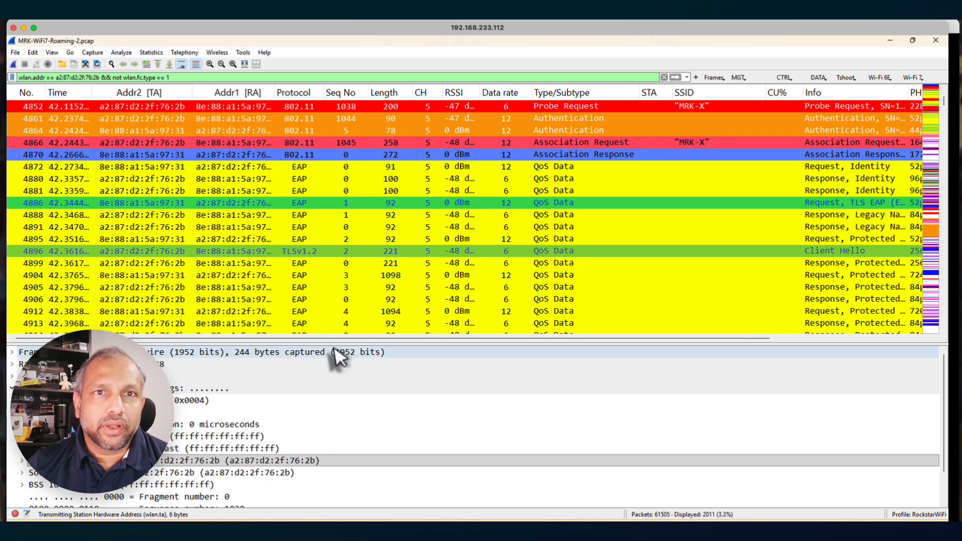
# Collapse the IEEE 802.11 Probe Request section in the packet details and narrow the SSID column to fit the PHY-Dur column
pyautogui.moveTo(333, 344); pyautogui.dragTo(338, 307)
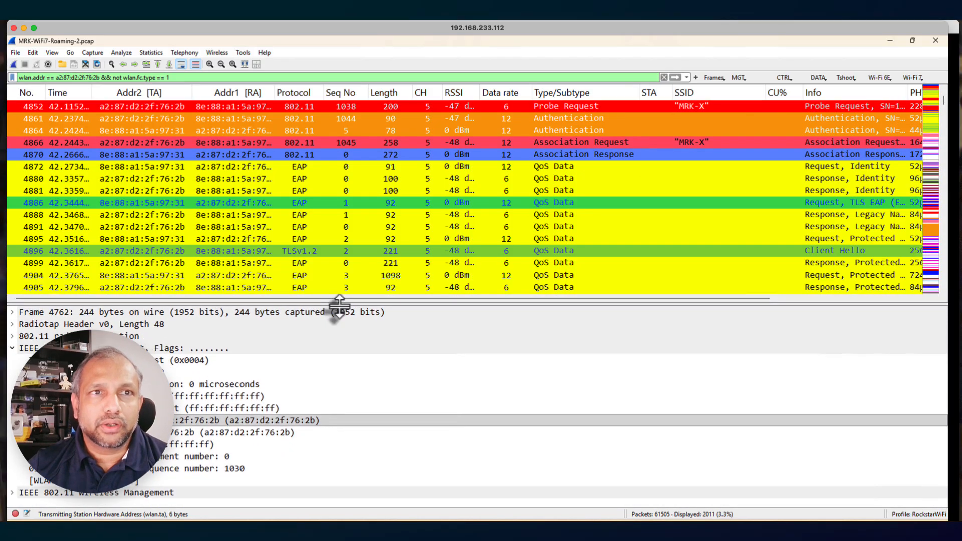
pyautogui.click(12, 348)
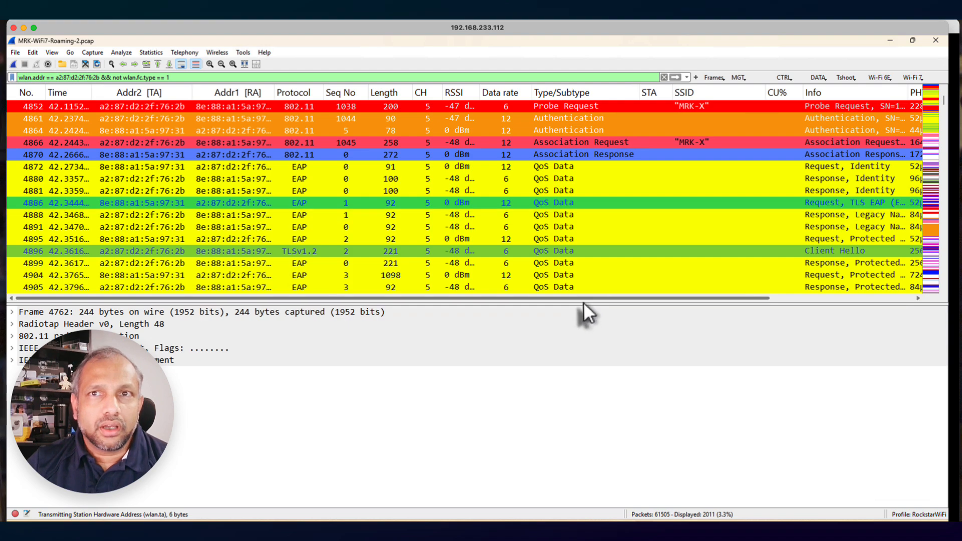
pyautogui.moveTo(580, 303); pyautogui.dragTo(582, 333)
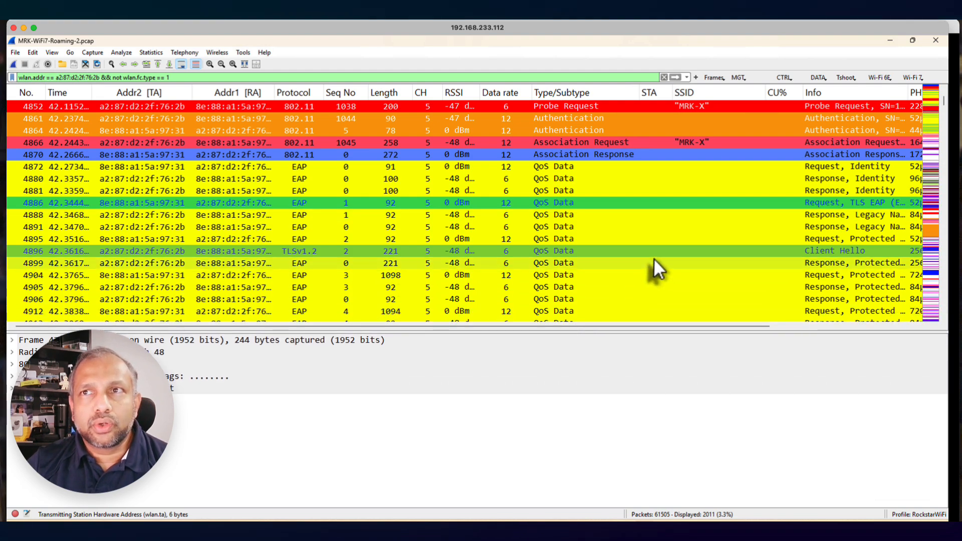
pyautogui.scroll(-1, 653, 258)
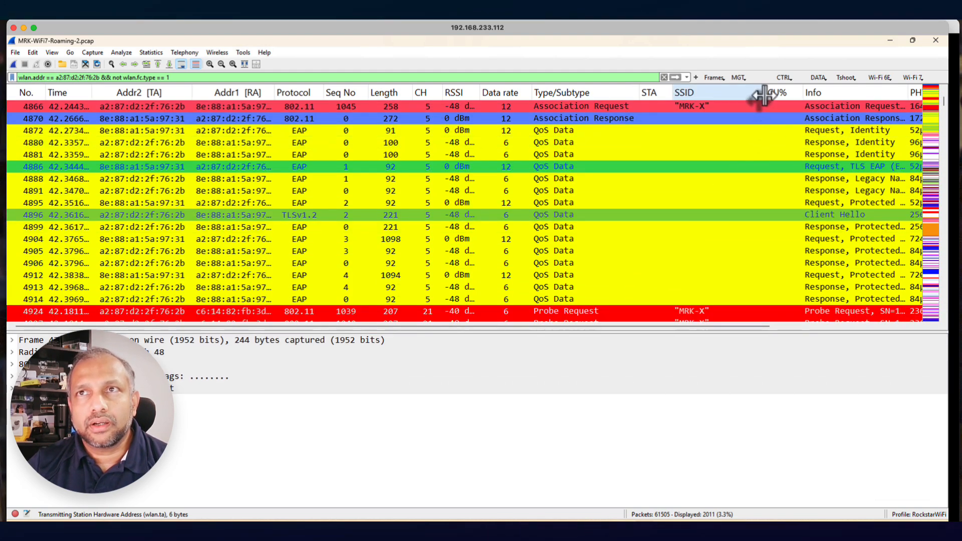
pyautogui.moveTo(763, 96); pyautogui.dragTo(733, 98)
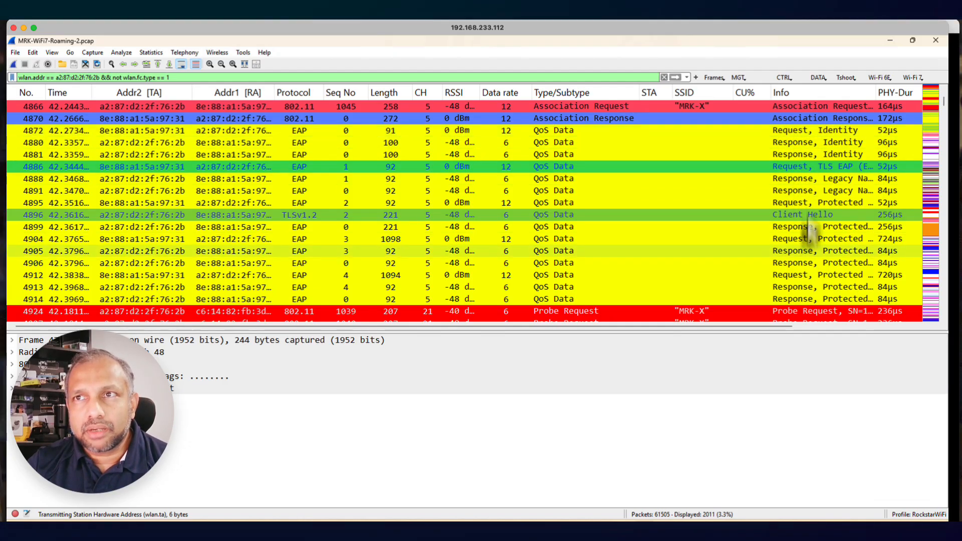
# Open TLS alert frame 4973 and expand its Transport Layer Security section to examine the alert record's description
pyautogui.scroll(-4, 813, 243)
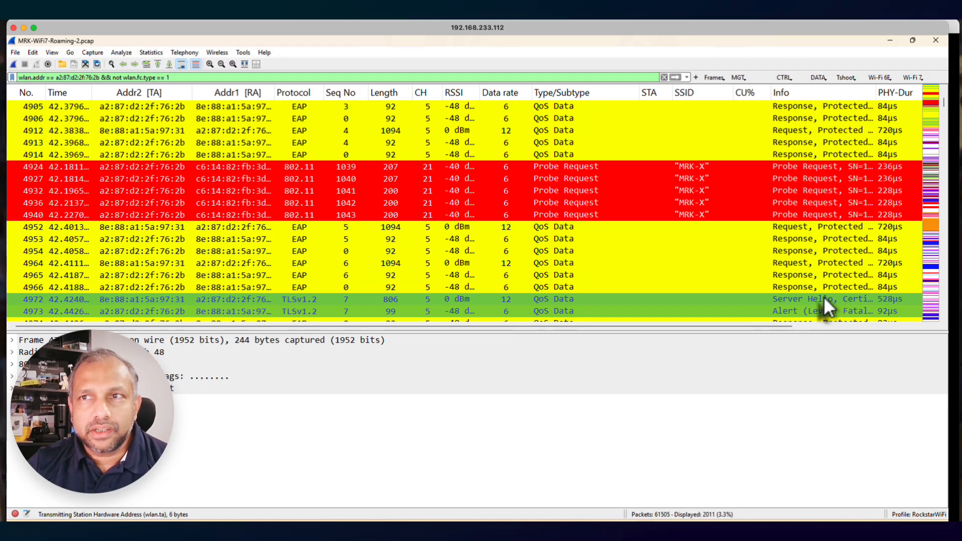
pyautogui.scroll(-1, 824, 296)
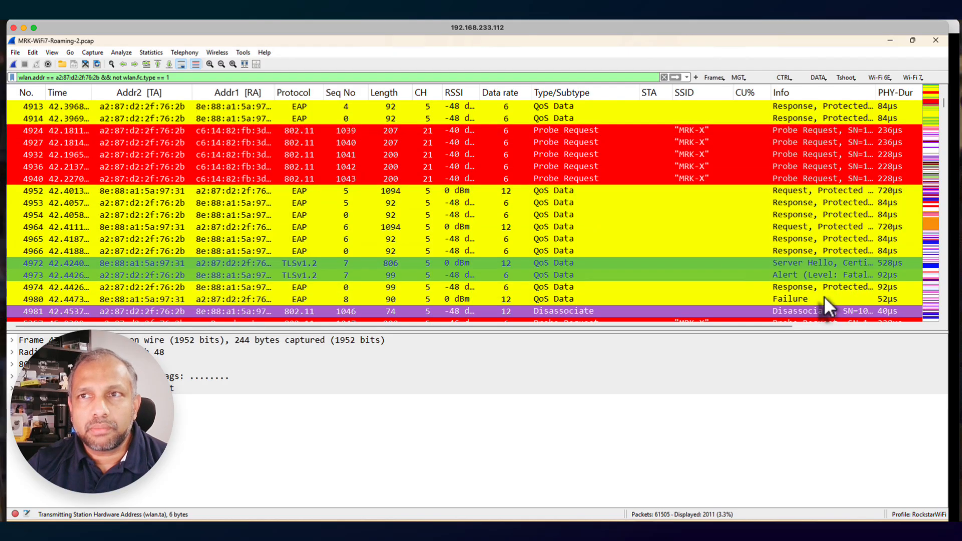
pyautogui.click(797, 274)
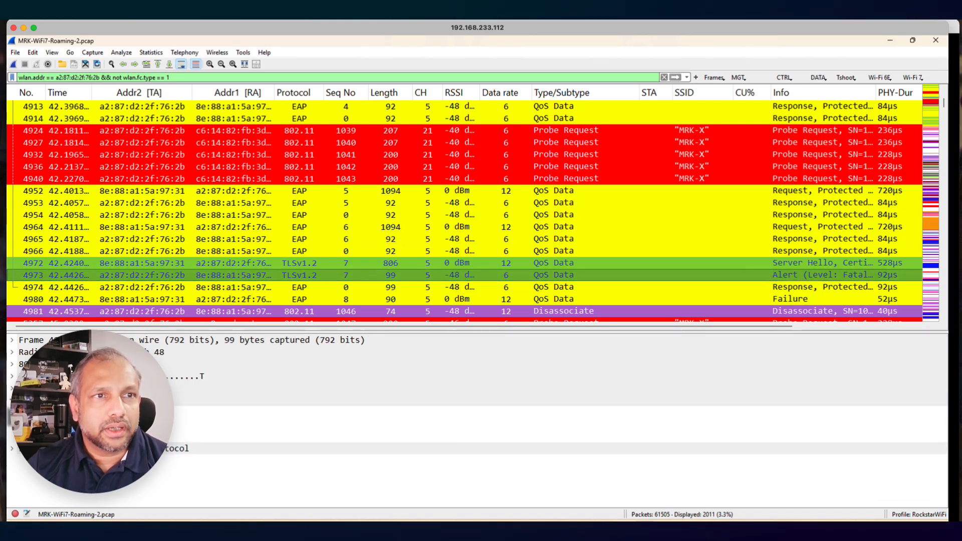
pyautogui.click(12, 412)
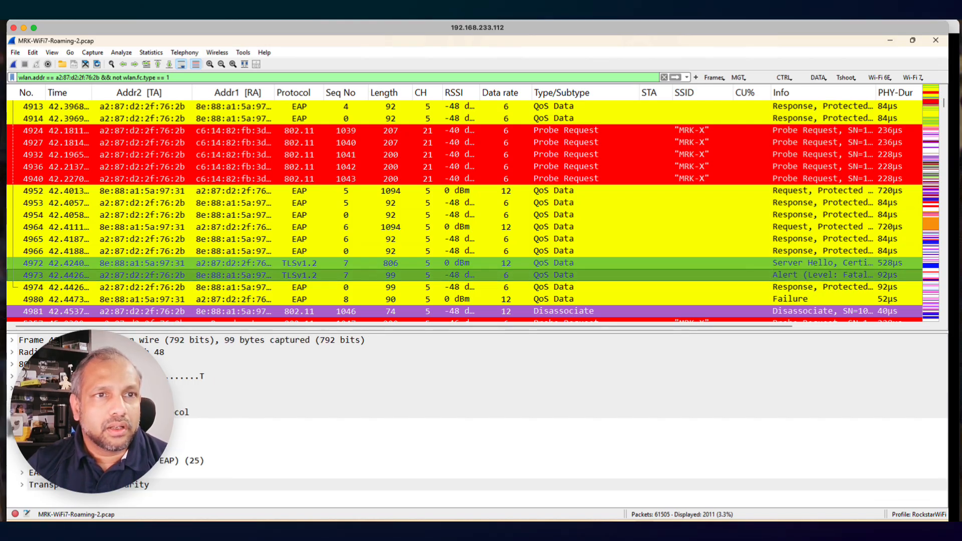
pyautogui.click(23, 484)
pyautogui.click(264, 497)
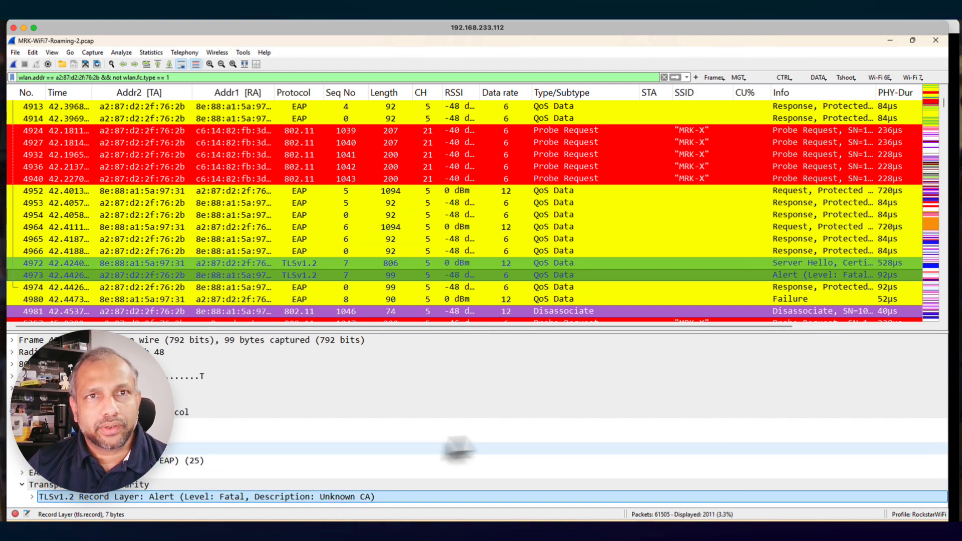
# Select disassociate frame 4981 and expand its wireless management section to read the reason code
pyautogui.scroll(-2, 612, 303)
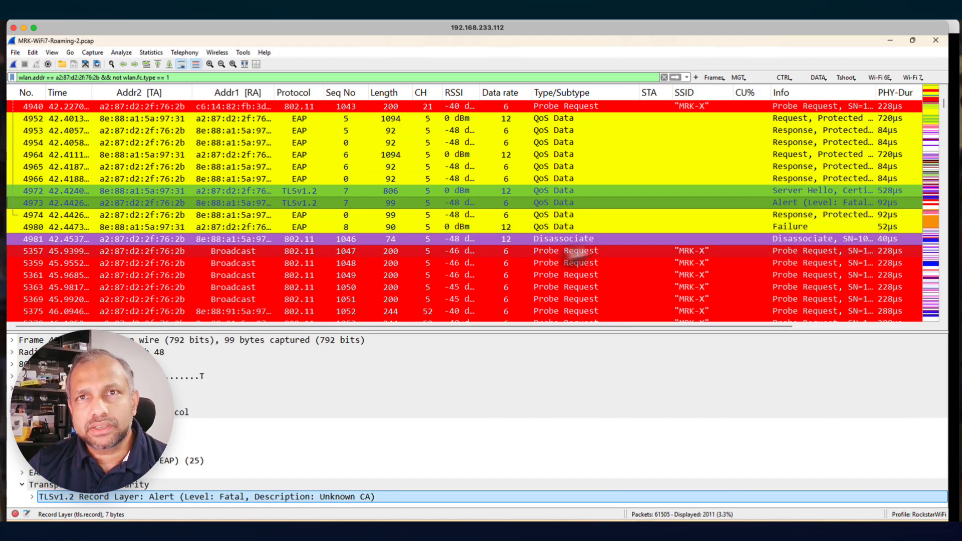
pyautogui.click(564, 240)
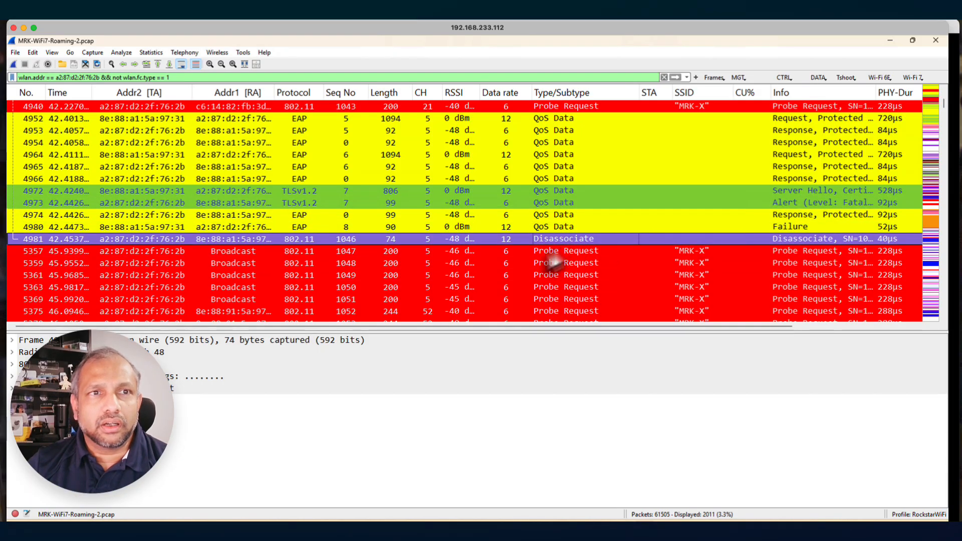
pyautogui.click(12, 387)
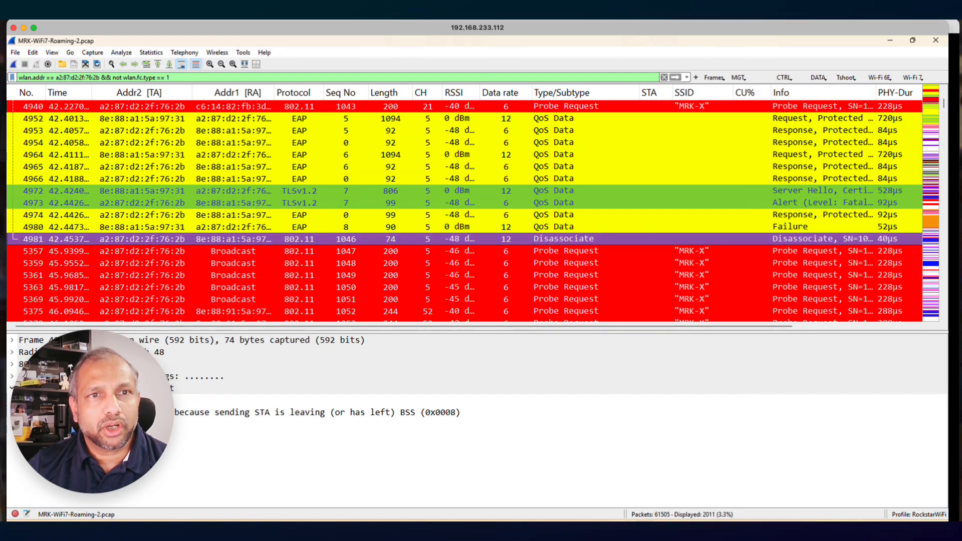
# Trace the client's frames after disassociate frame 4981 through probing, association, EAP authentication, the EAPOL key exchange and DHCP
pyautogui.click(193, 416)
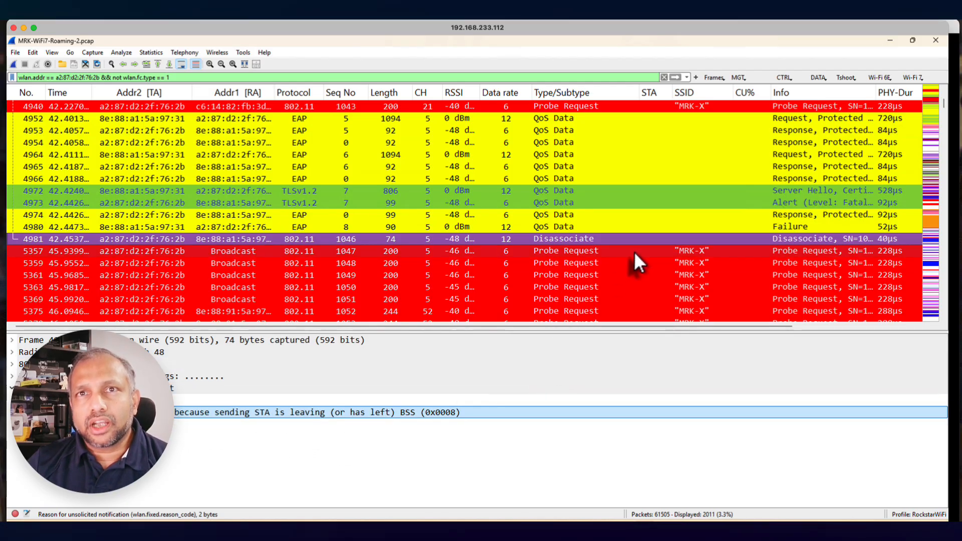
pyautogui.scroll(-3, 634, 252)
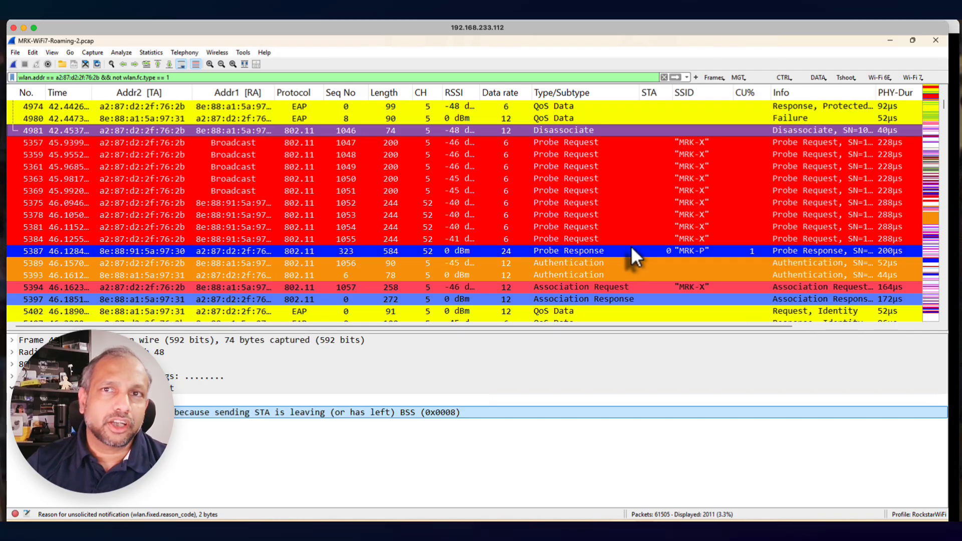
pyautogui.scroll(-3, 630, 245)
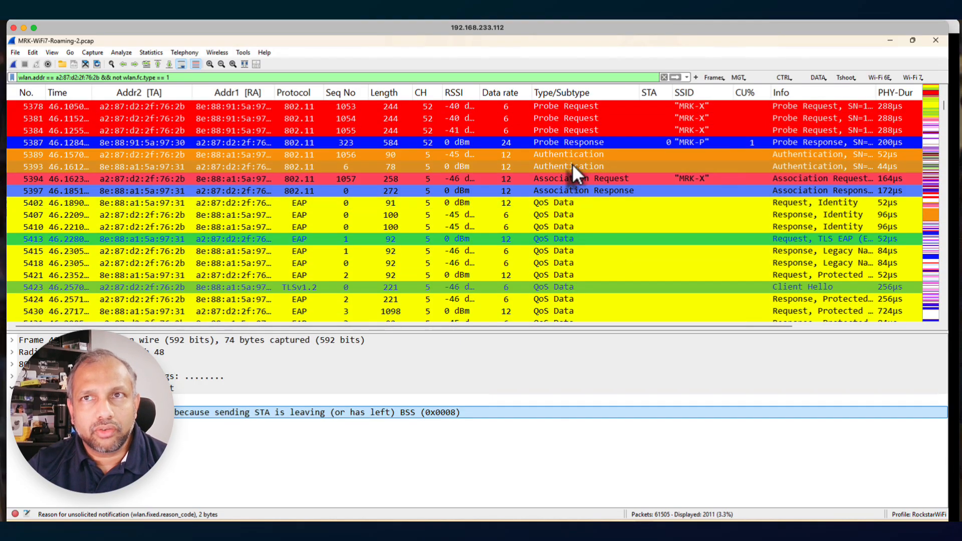
pyautogui.scroll(-3, 576, 259)
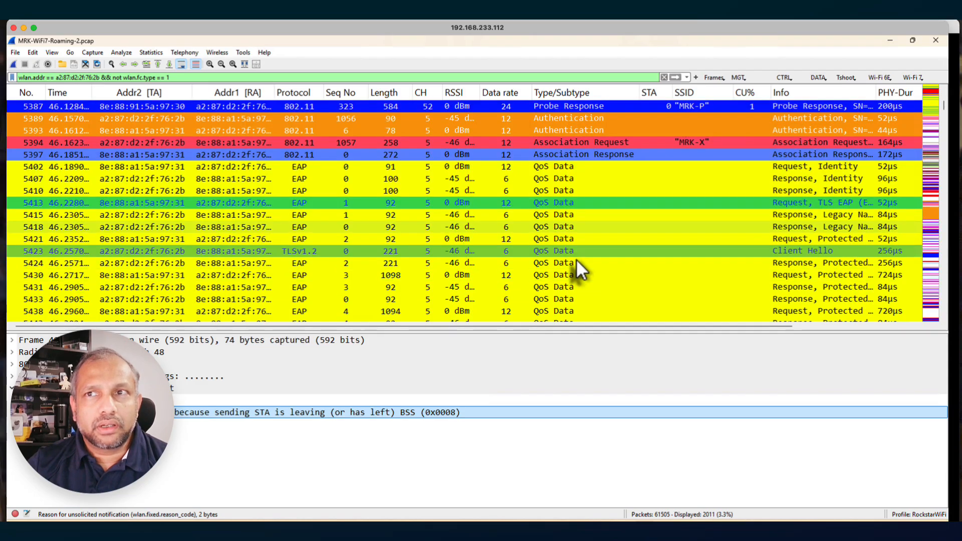
pyautogui.scroll(-7, 576, 259)
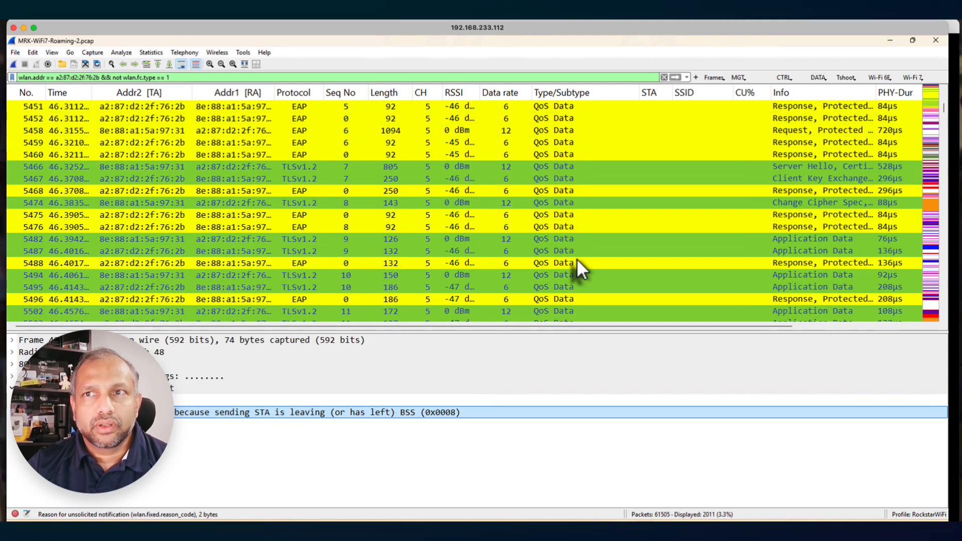
pyautogui.scroll(-2, 576, 259)
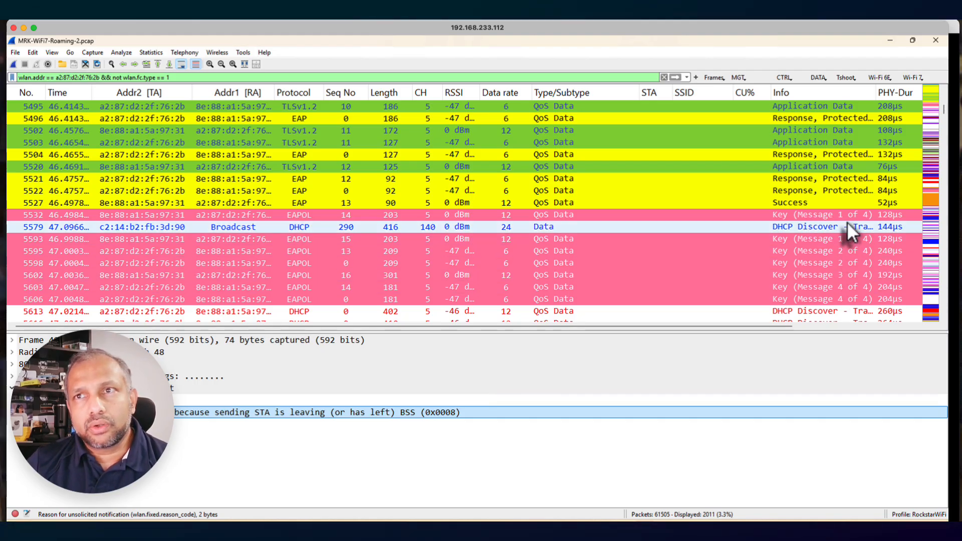
pyautogui.scroll(-1, 843, 288)
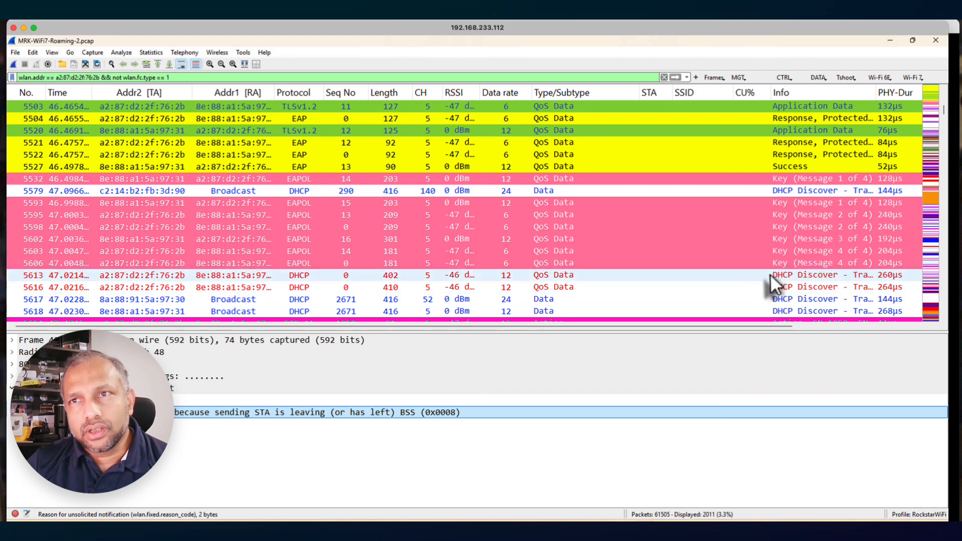
pyautogui.scroll(-3, 774, 273)
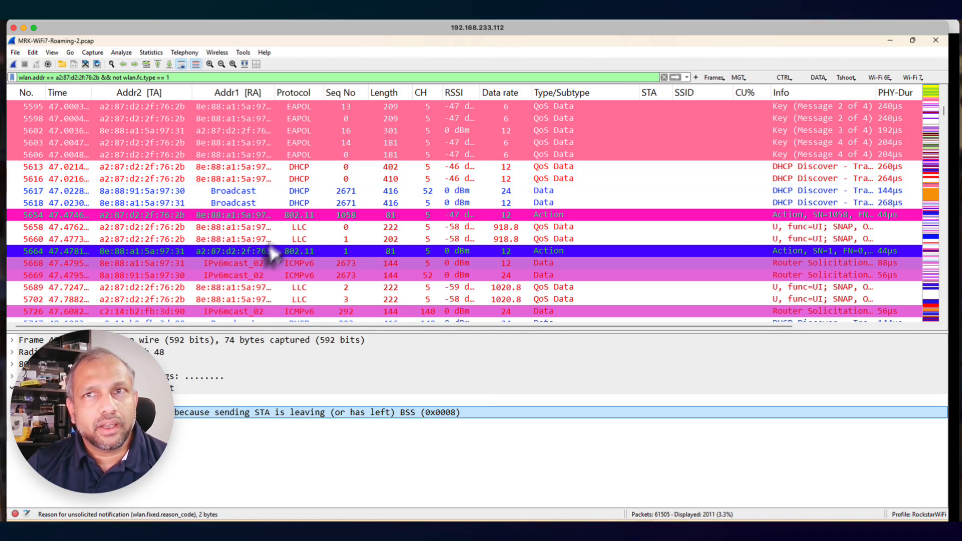
pyautogui.scroll(-2, 401, 255)
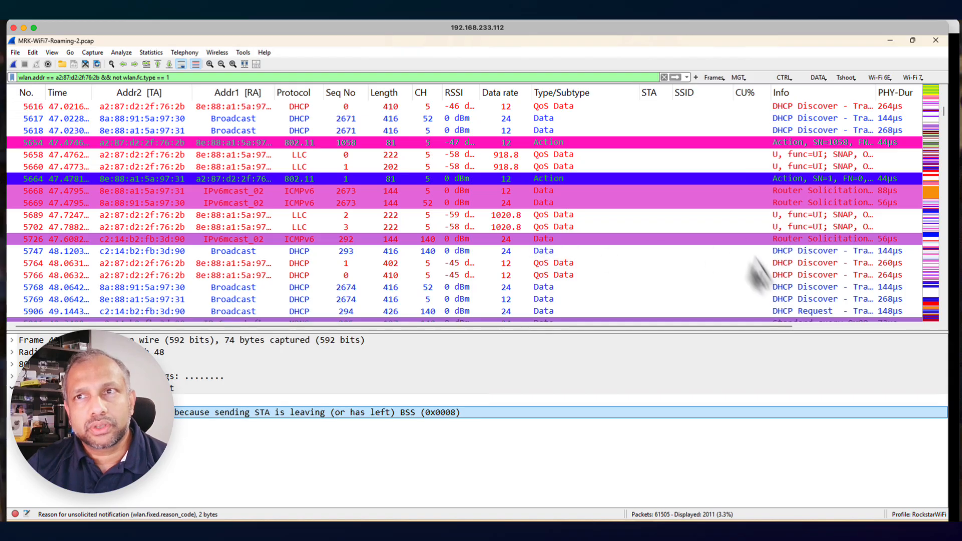
pyautogui.scroll(-1, 806, 278)
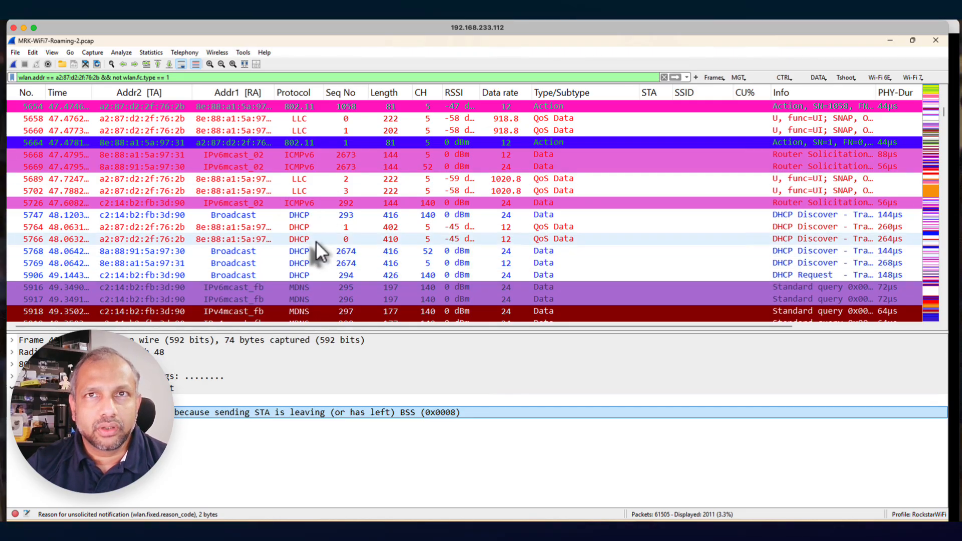
# Enlarge the packet list pane over the packet details and widen the Time column to show full timestamps
pyautogui.scroll(10, 315, 242)
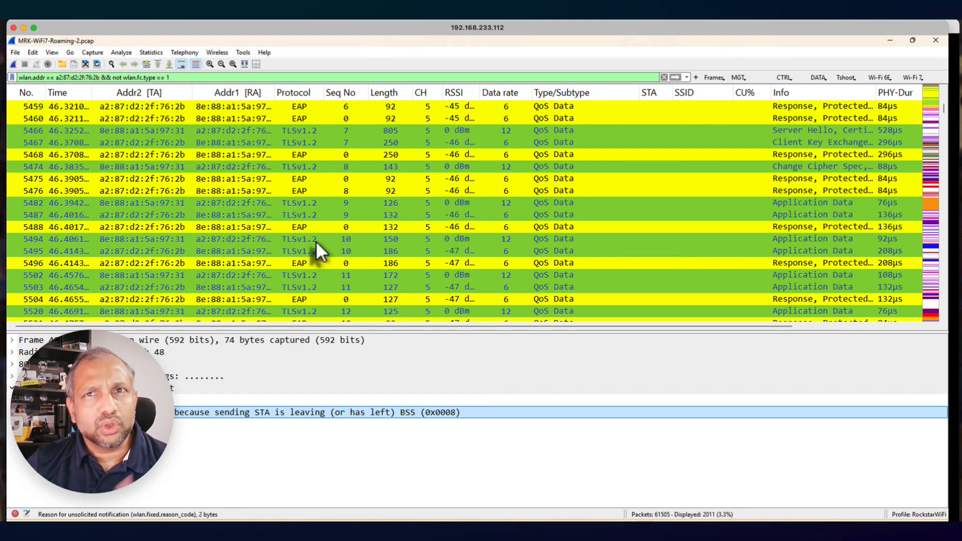
pyautogui.scroll(1, 356, 238)
pyautogui.moveTo(408, 327); pyautogui.dragTo(407, 346)
pyautogui.moveTo(408, 383); pyautogui.dragTo(412, 444)
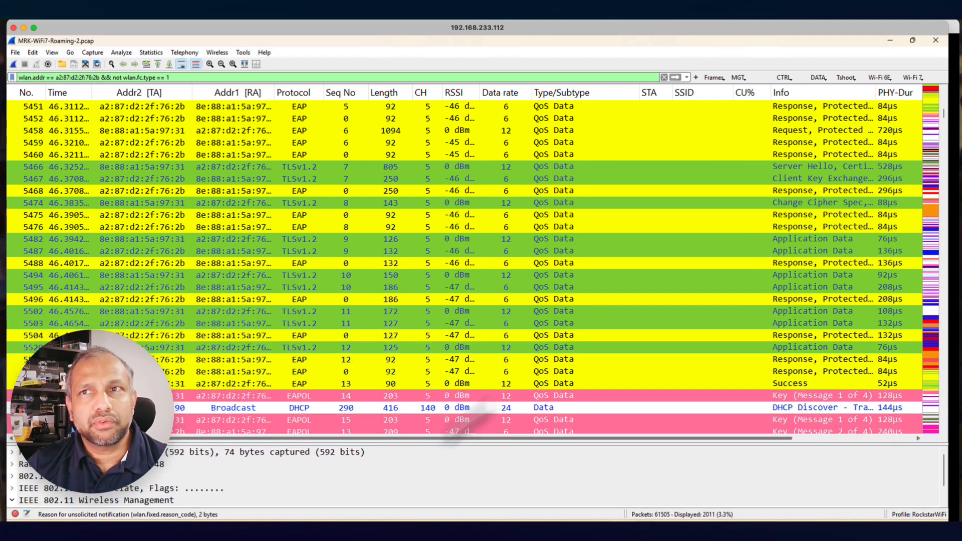
pyautogui.scroll(2, 588, 278)
pyautogui.scroll(4, 589, 277)
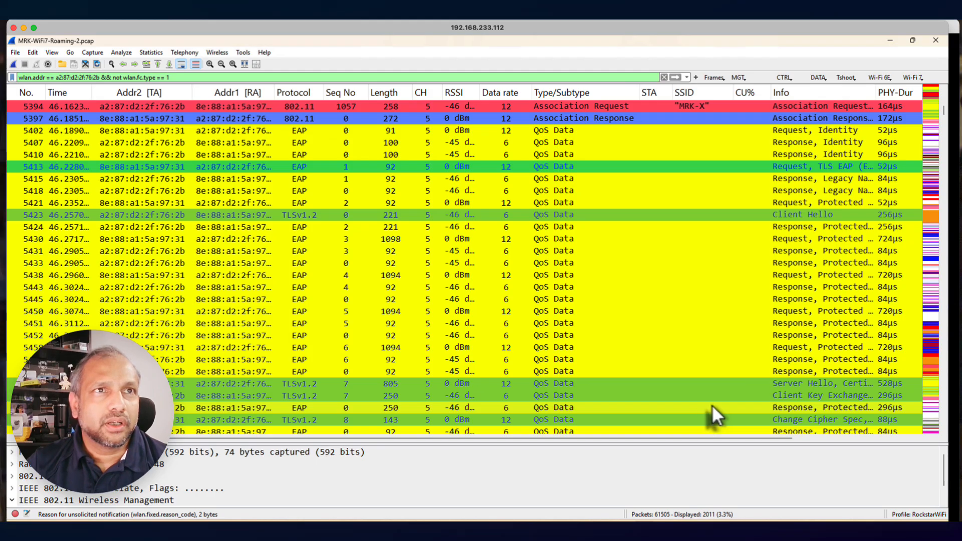
pyautogui.moveTo(91, 92); pyautogui.dragTo(100, 94)
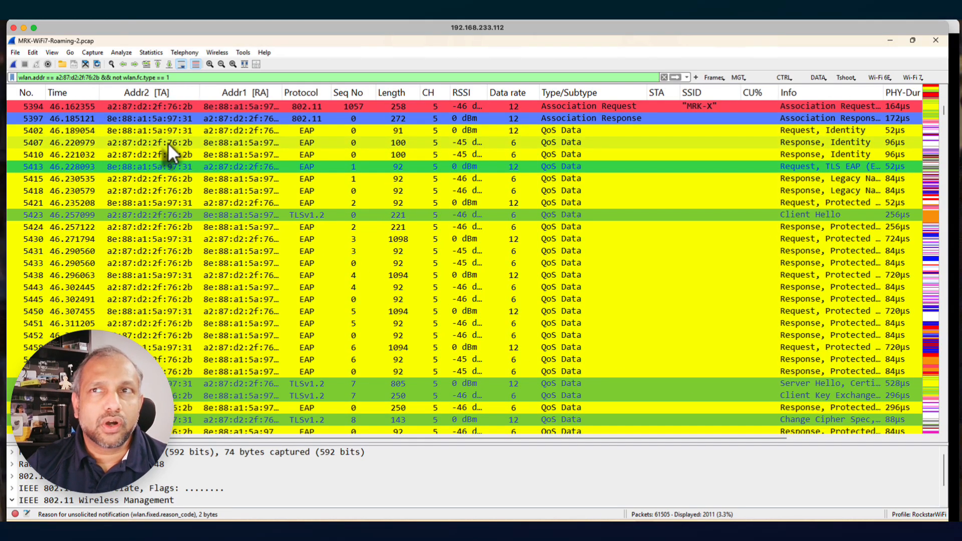
# Set EAP identity request frame 5402 as a time reference and read the elapsed time up to the EAP Success frame
pyautogui.rightClick(83, 130)
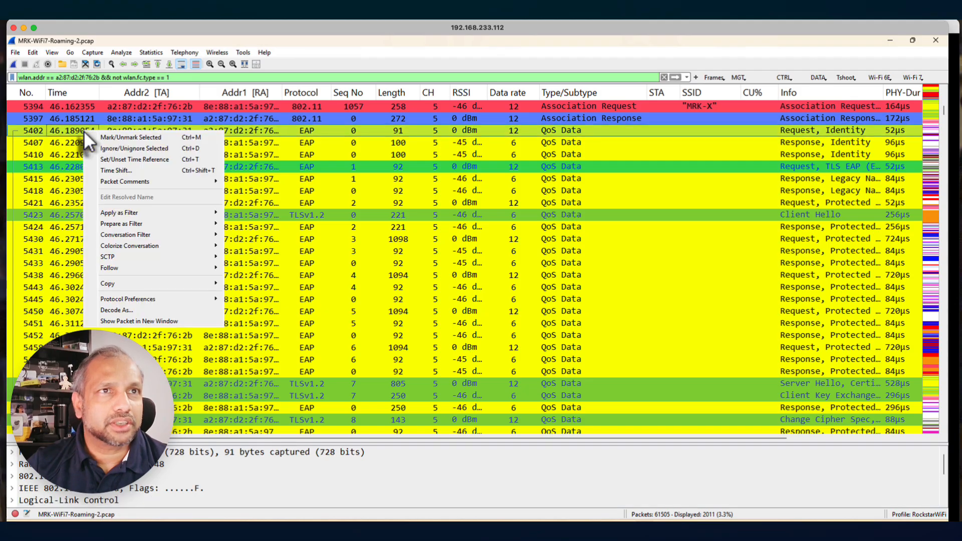
pyautogui.click(137, 162)
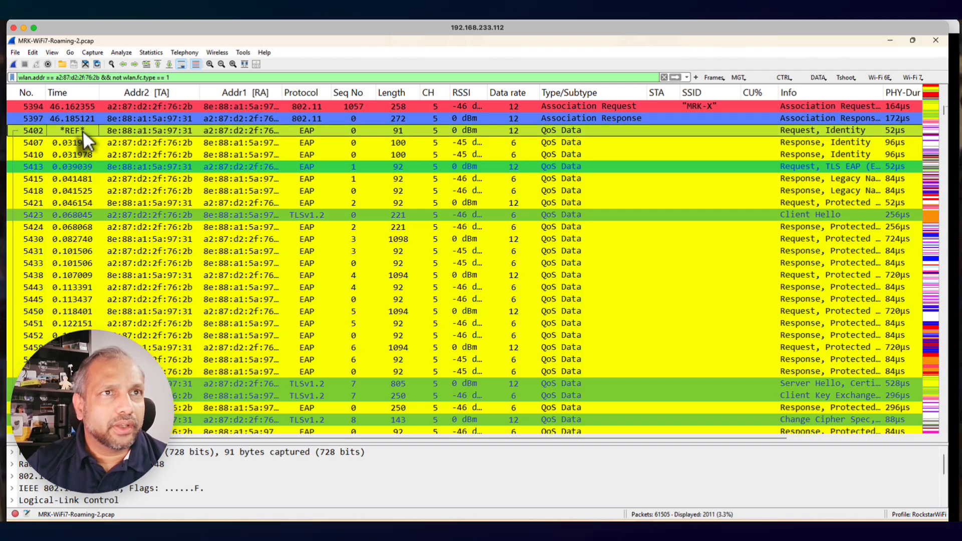
pyautogui.scroll(-6, 80, 290)
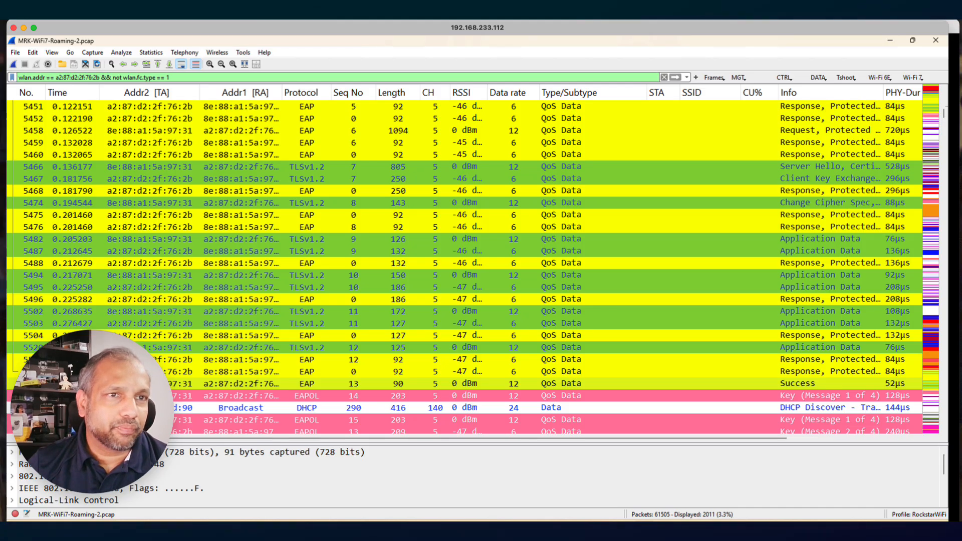
pyautogui.scroll(-3, 192, 313)
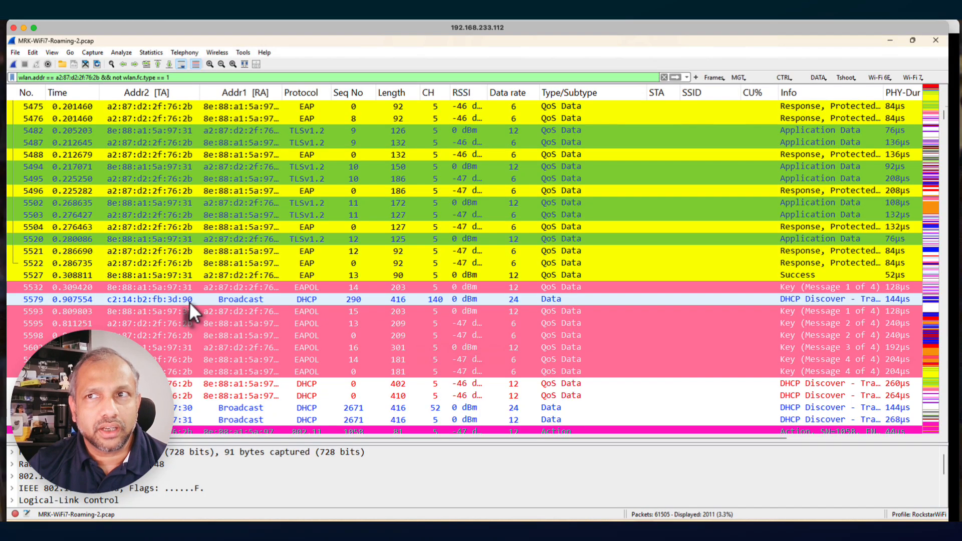
# Set both EAPOL Message 1 frames, 5532 and 5593, as time references to measure the key exchange
pyautogui.rightClick(79, 288)
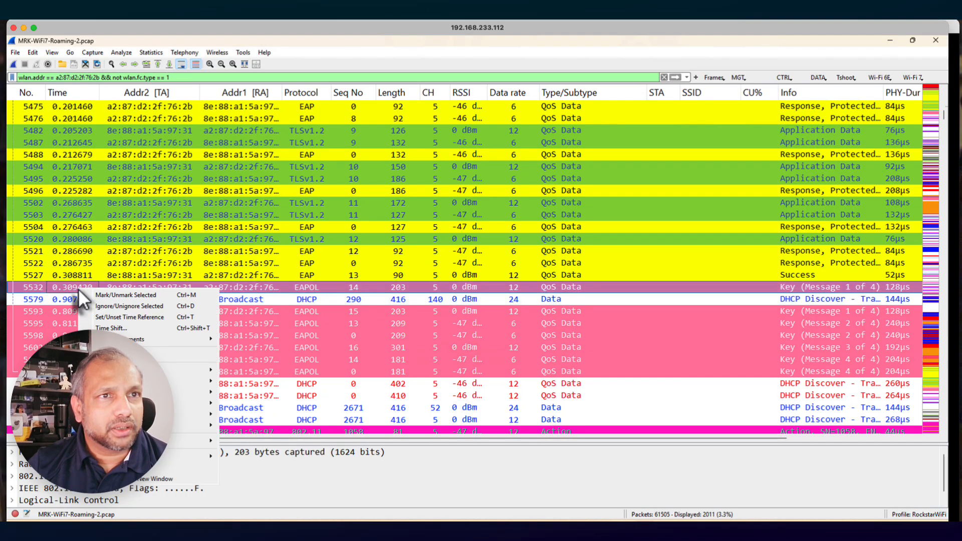
pyautogui.click(137, 317)
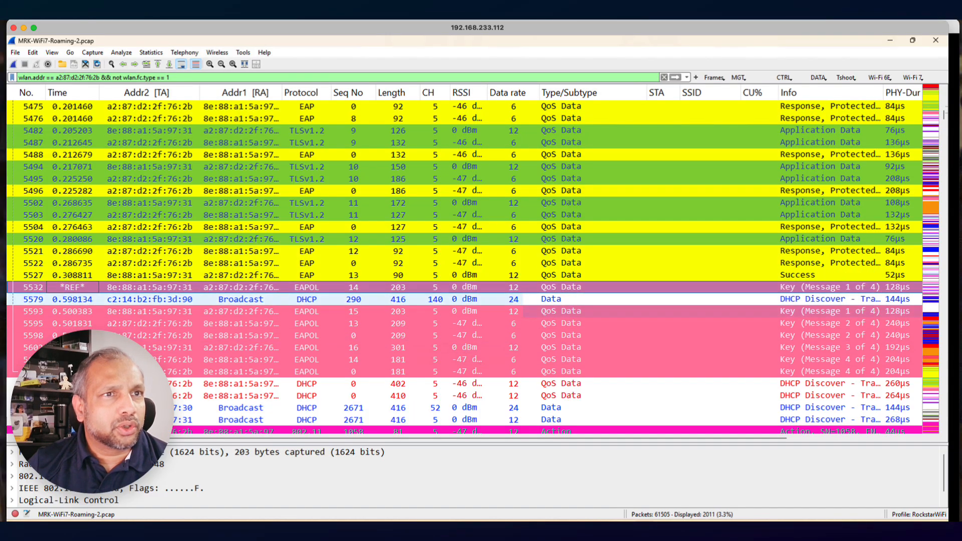
pyautogui.rightClick(76, 311)
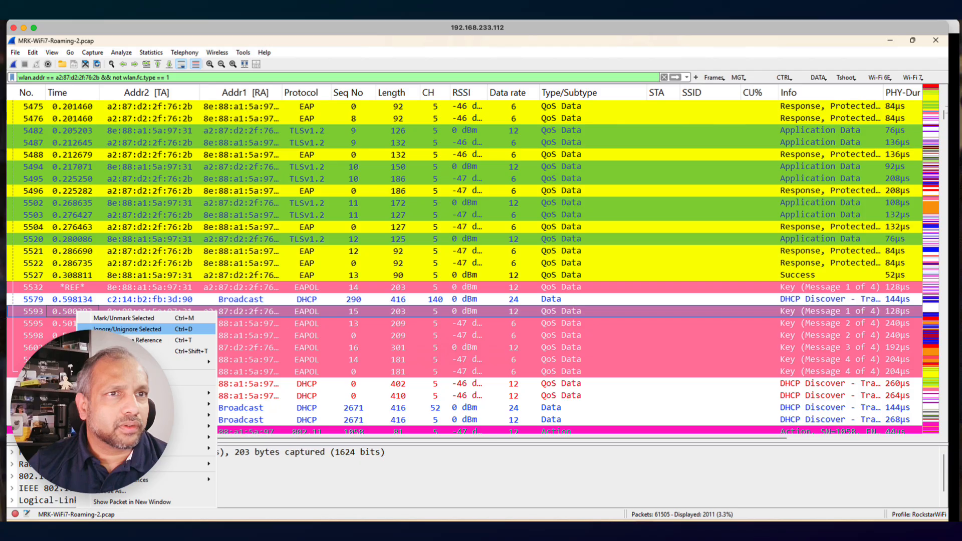
pyautogui.click(135, 340)
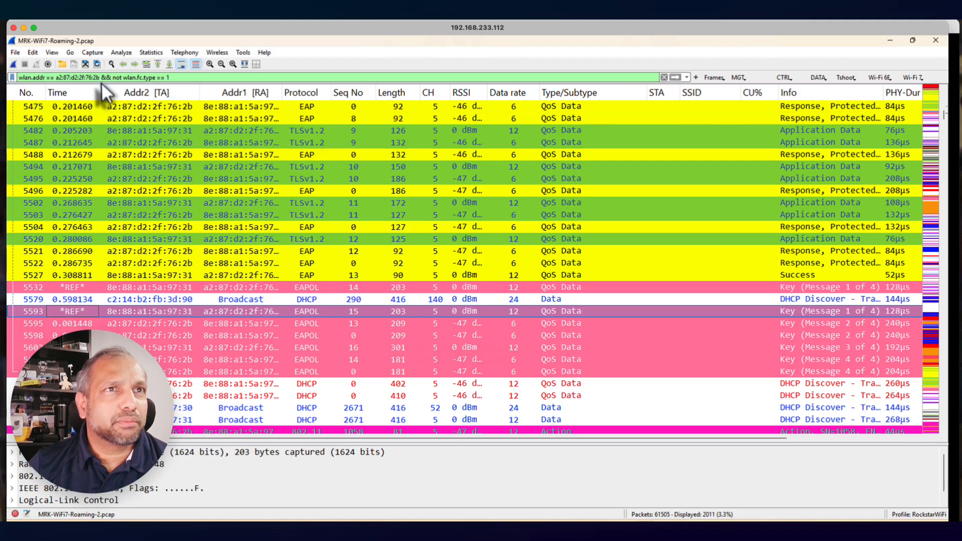
# Select the client's MAC address within the display filter and widen the Addr1 [RA] column to show complete addresses
pyautogui.moveTo(100, 78); pyautogui.dragTo(55, 78)
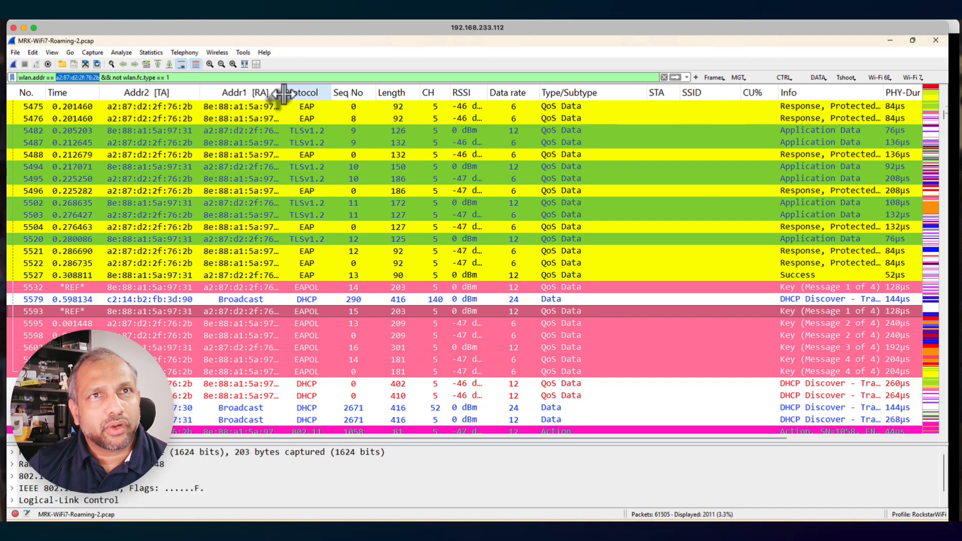
pyautogui.moveTo(282, 93); pyautogui.dragTo(296, 93)
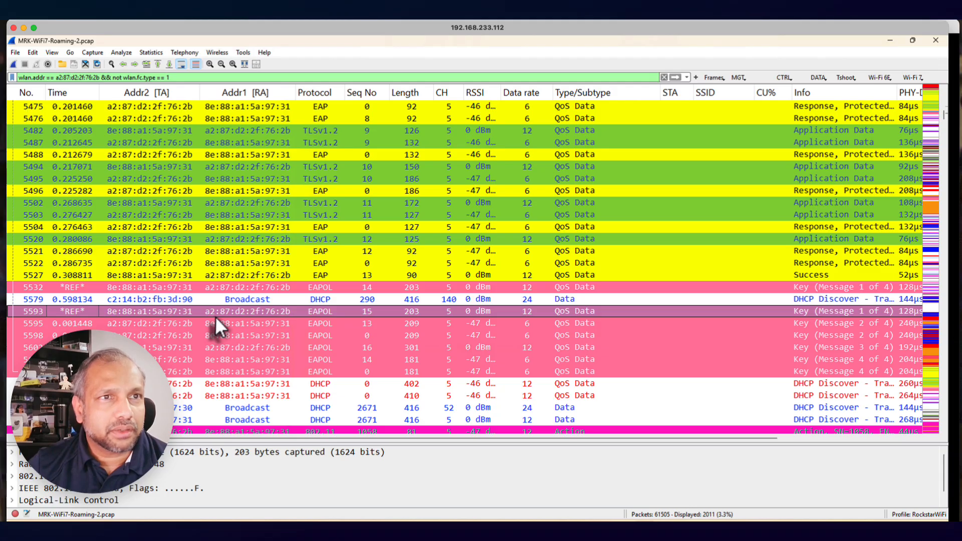
# Unset the time reference on the first EAPOL Message 1, frame 5532
pyautogui.click(87, 287)
pyautogui.rightClick(87, 287)
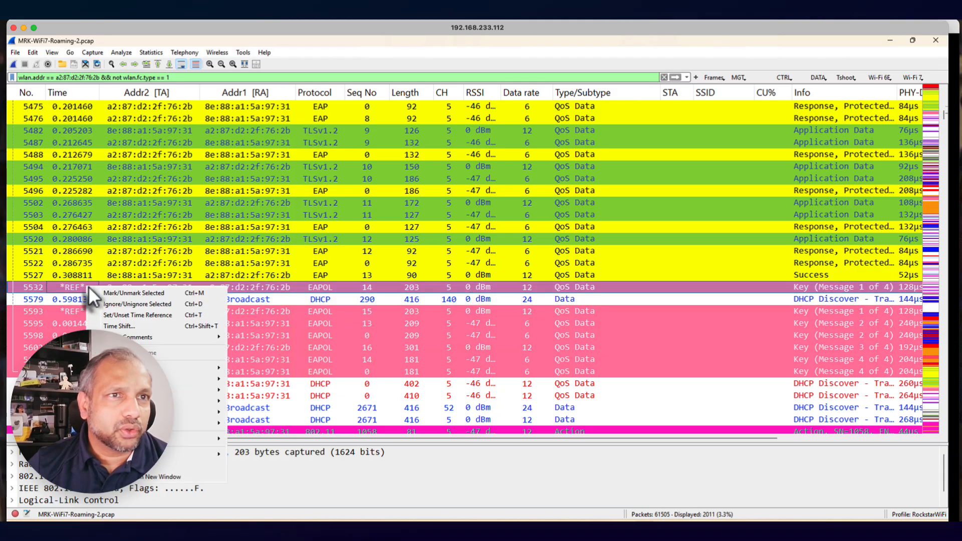
pyautogui.click(122, 315)
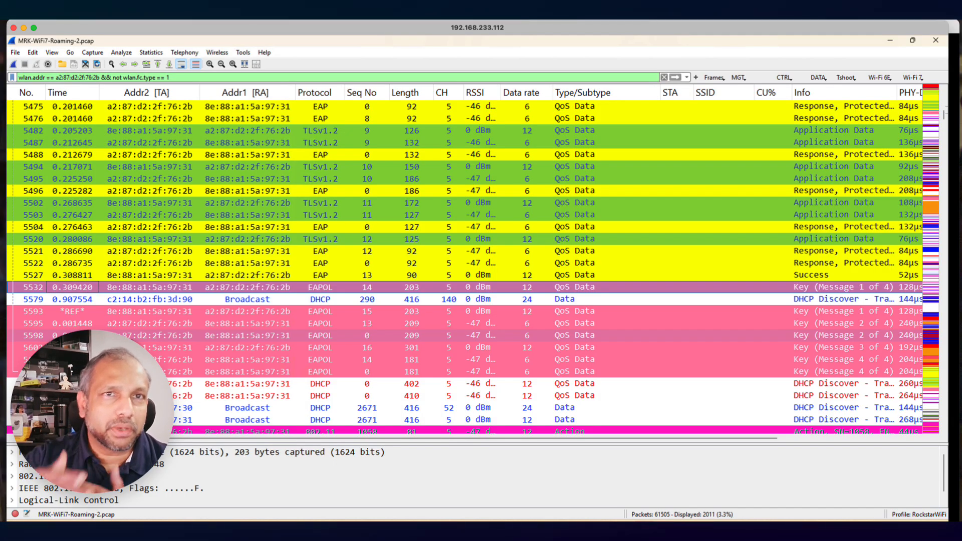
# Unset the time reference on the EAP identity request, frame 5402
pyautogui.scroll(13, 204, 249)
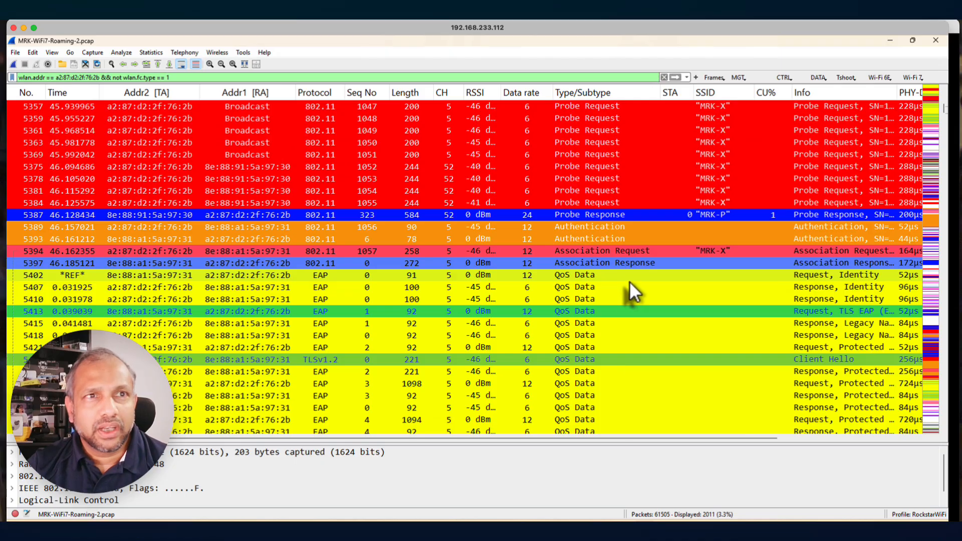
pyautogui.scroll(-2, 630, 281)
pyautogui.rightClick(89, 202)
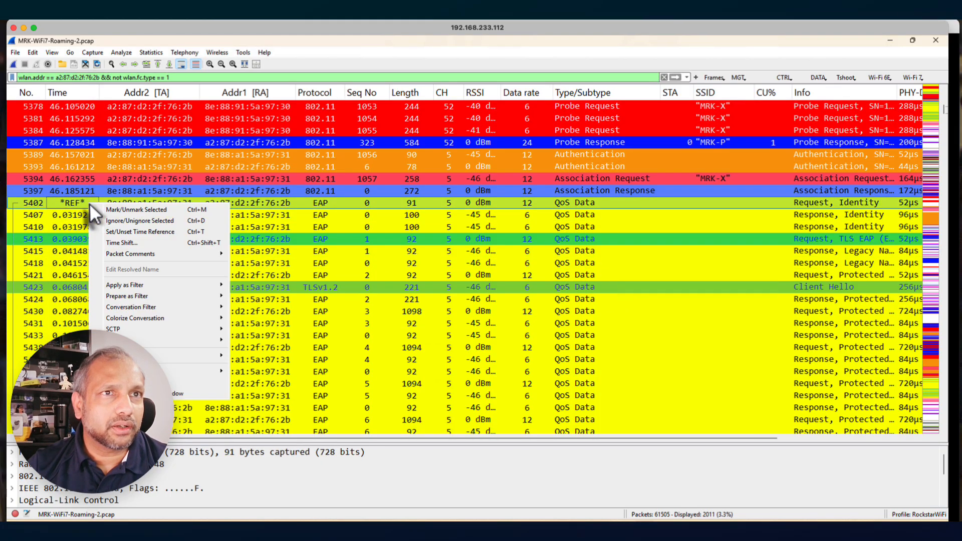
pyautogui.click(122, 232)
# Compare the earlier failed EAP exchange with the second attempt and unset the time reference on EAPOL frame 5593
pyautogui.scroll(9, 126, 197)
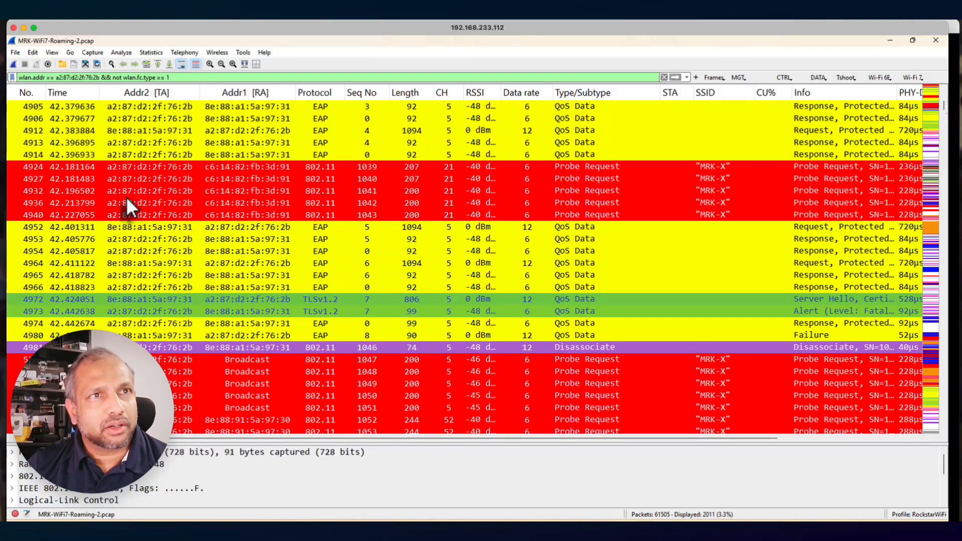
pyautogui.scroll(8, 125, 197)
pyautogui.scroll(-4, 128, 203)
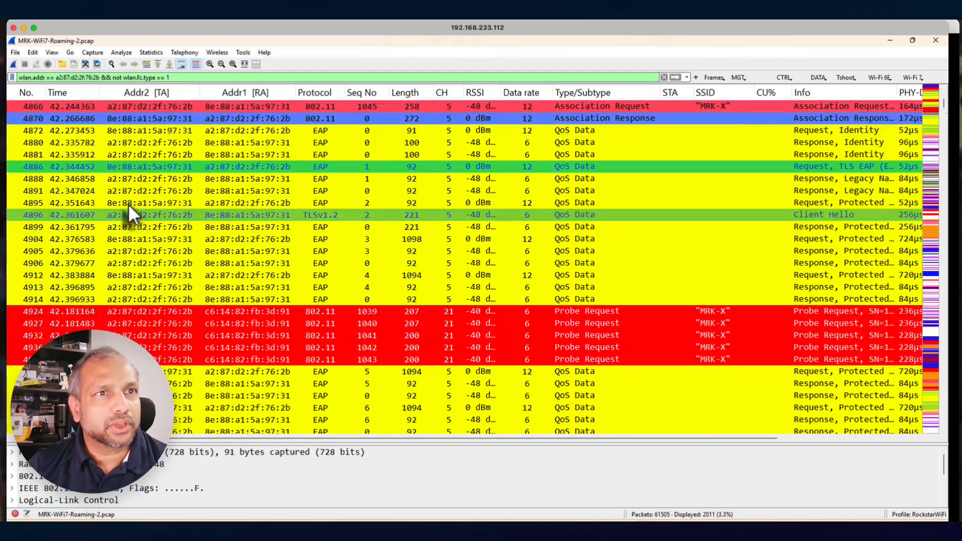
pyautogui.scroll(-4, 128, 203)
pyautogui.scroll(2, 128, 204)
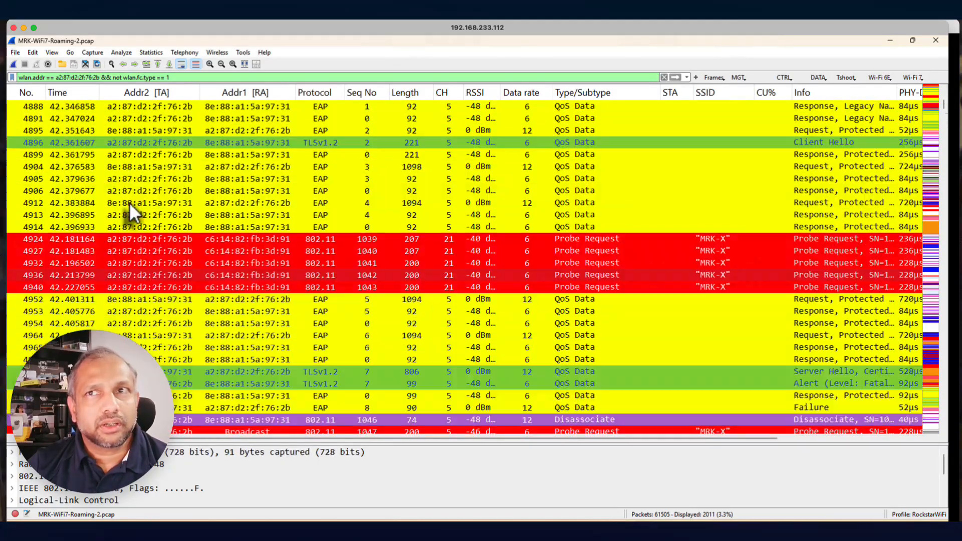
pyautogui.scroll(-12, 129, 202)
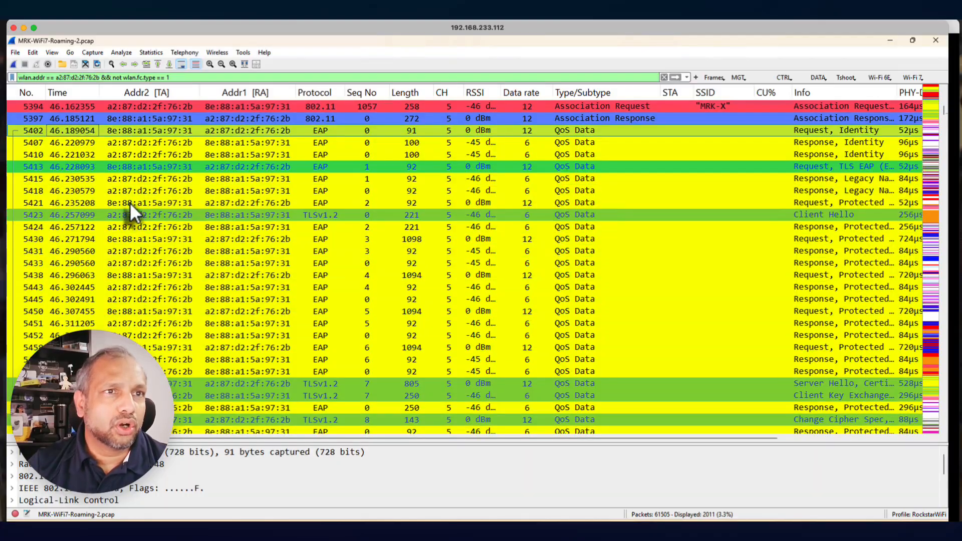
pyautogui.scroll(-10, 130, 202)
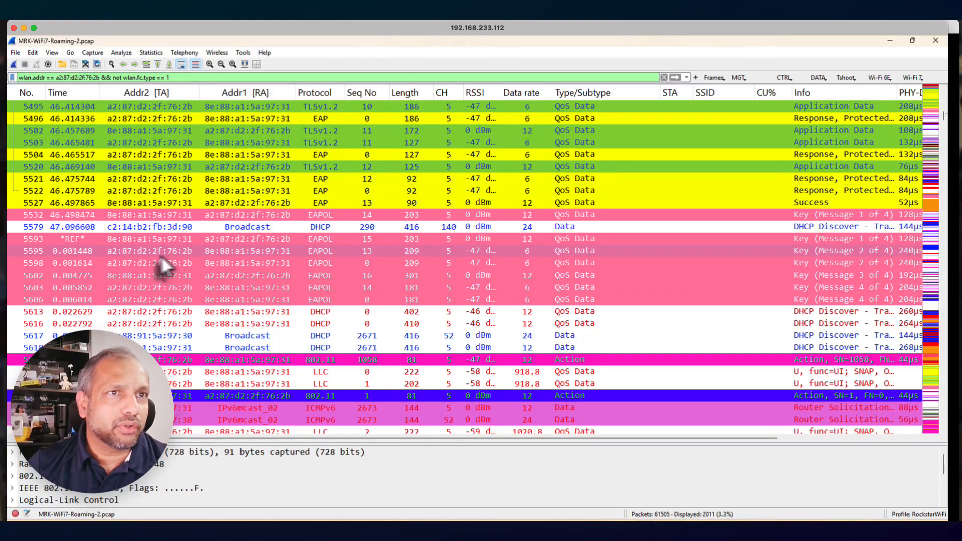
pyautogui.rightClick(83, 236)
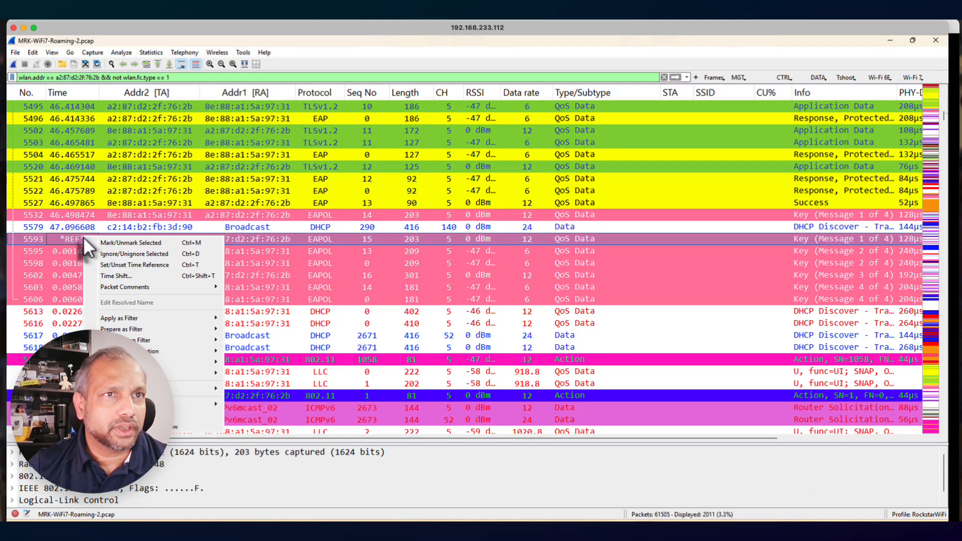
pyautogui.click(118, 261)
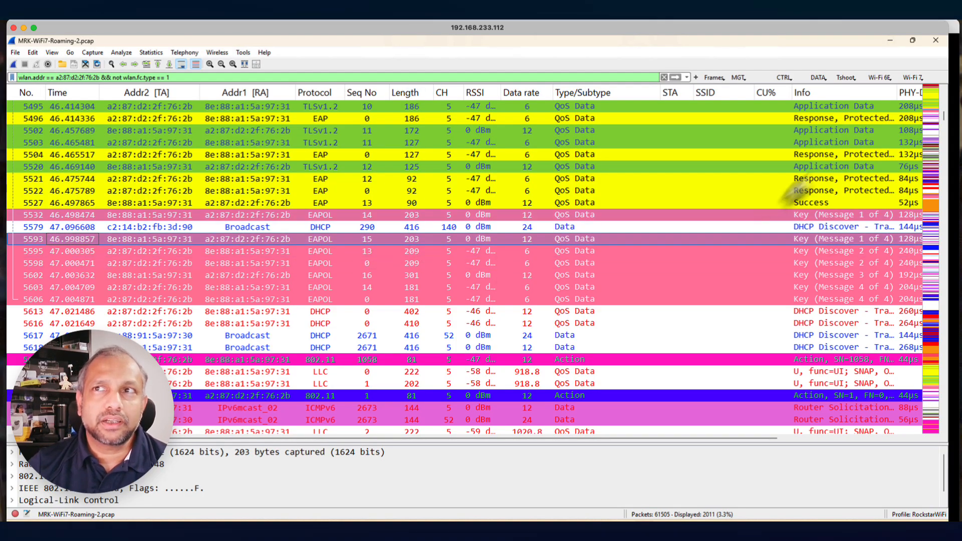
# Review the client's earlier probe requests and responses across channels leading up to its first association
pyautogui.moveTo(941, 117); pyautogui.dragTo(949, 97)
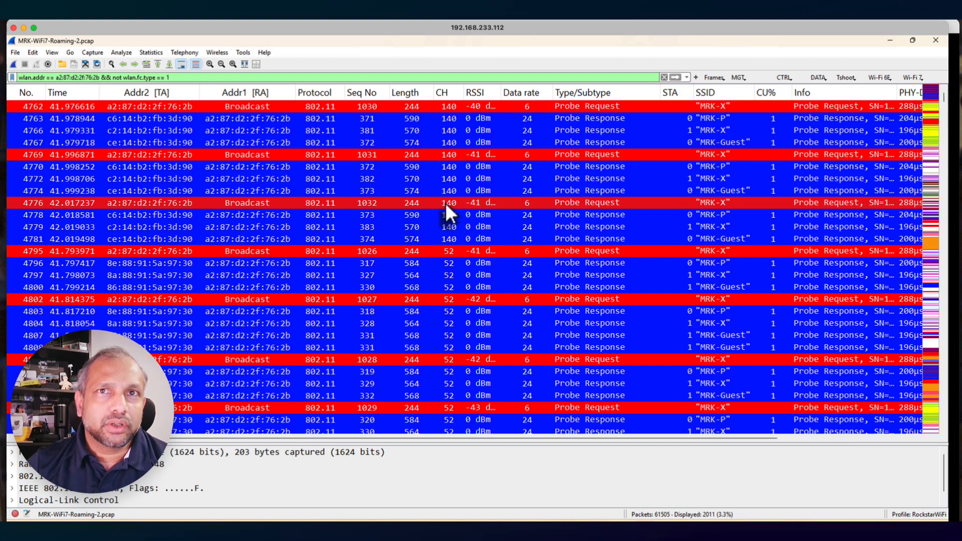
pyautogui.scroll(-8, 446, 203)
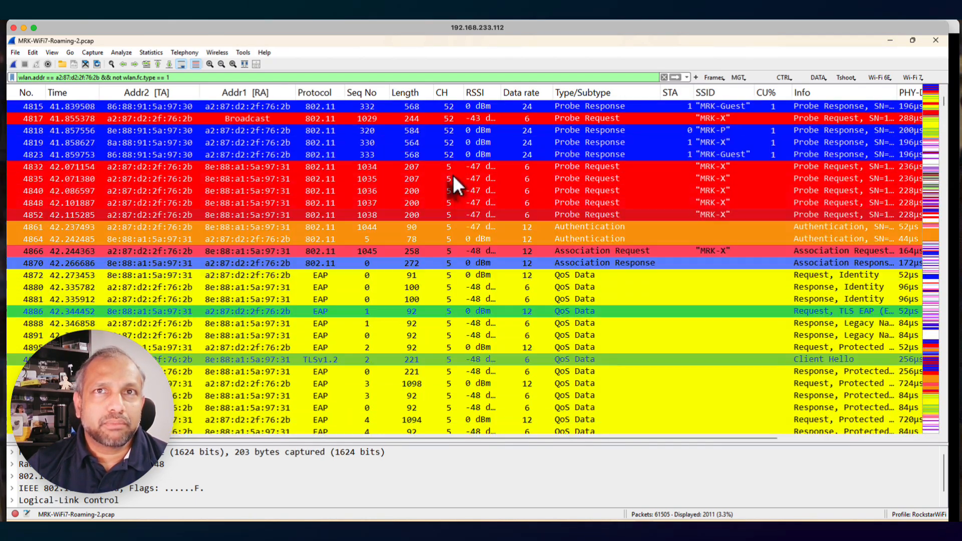
pyautogui.scroll(3, 453, 175)
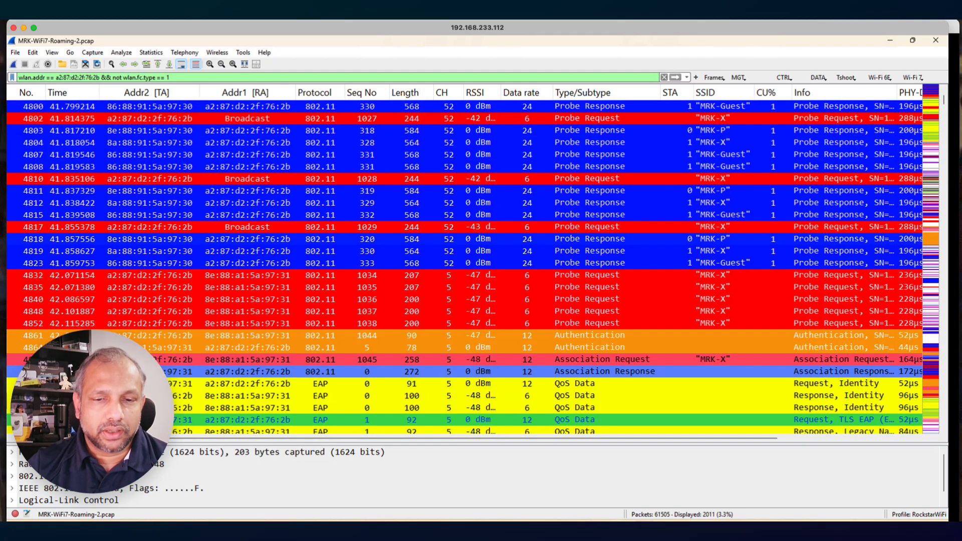
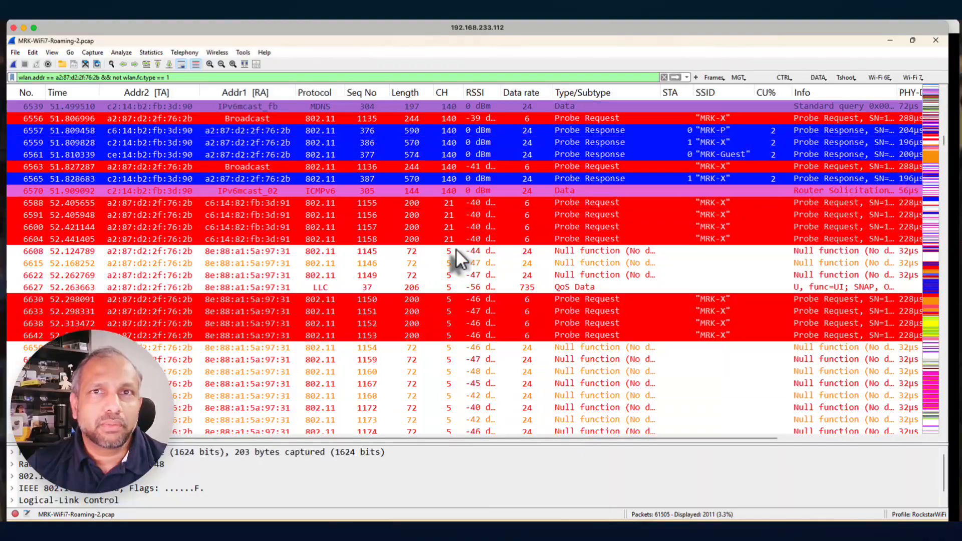
# Widen the Type/Subtype column in the packet list to show the full frame type names
pyautogui.scroll(1, 456, 250)
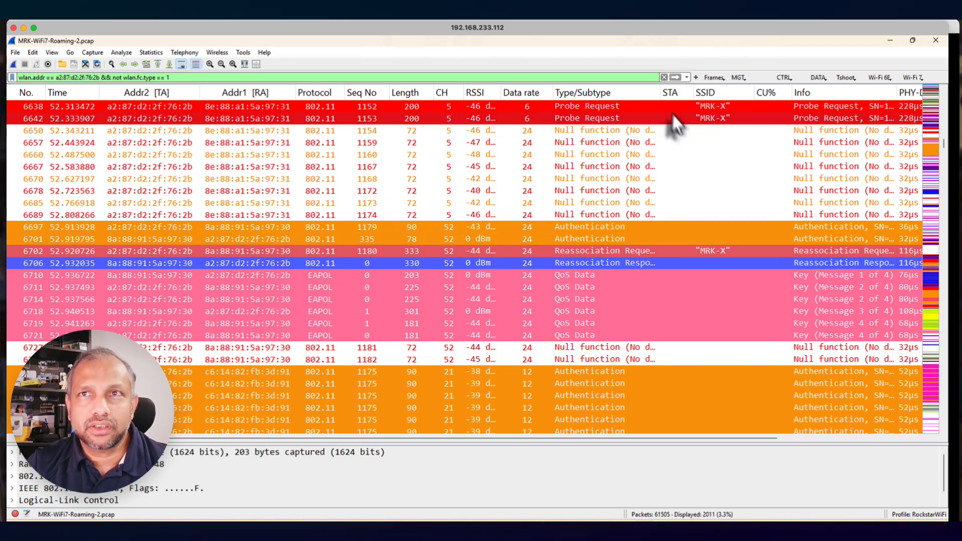
pyautogui.moveTo(659, 93); pyautogui.dragTo(686, 94)
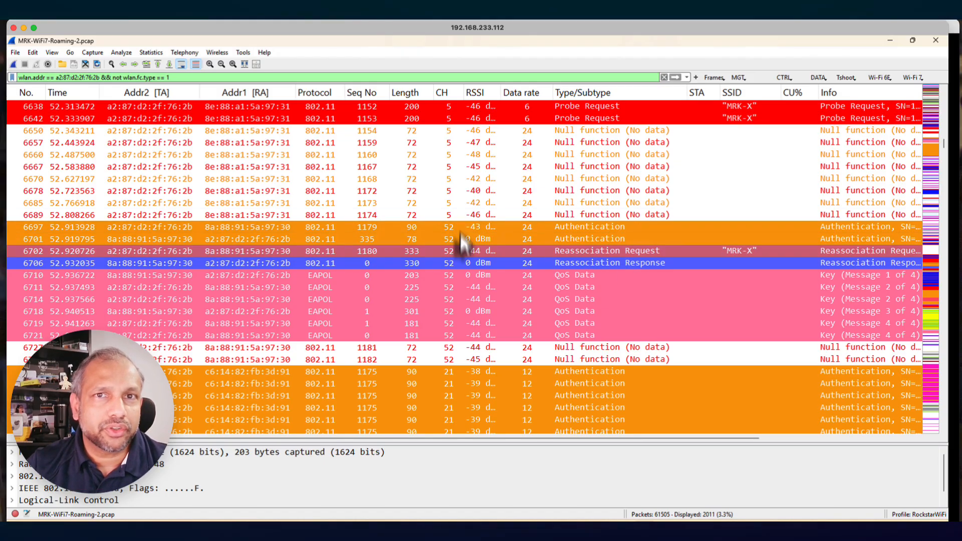
# Compare the client's channel 52 reassociation and key exchange with its repeated channel 21 authentication frames through deauthentication frame 6820
pyautogui.scroll(-3, 464, 277)
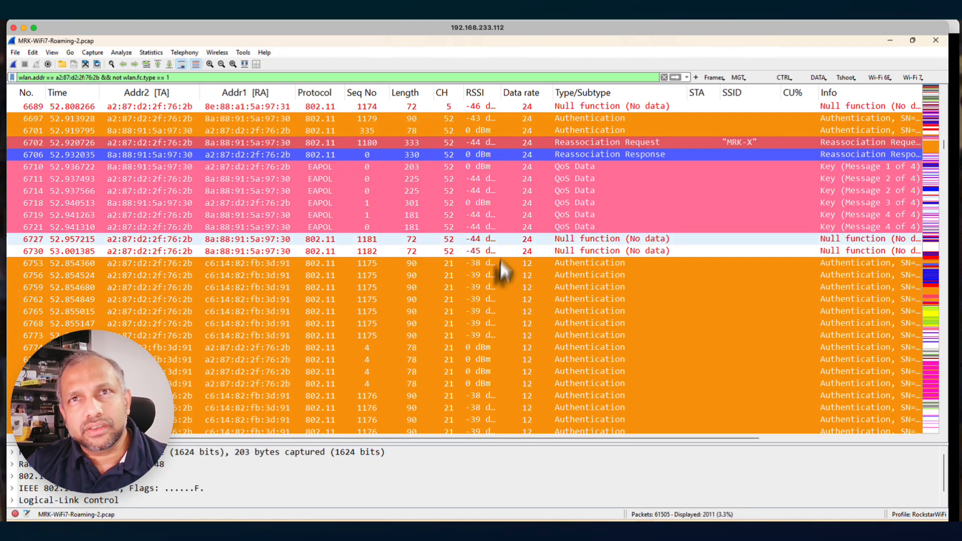
pyautogui.scroll(-3, 576, 234)
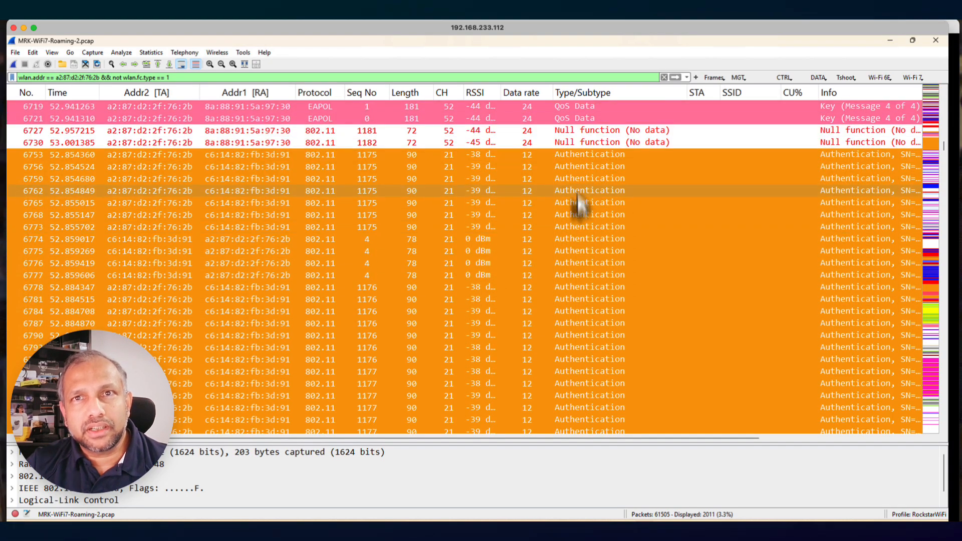
pyautogui.scroll(-4, 558, 308)
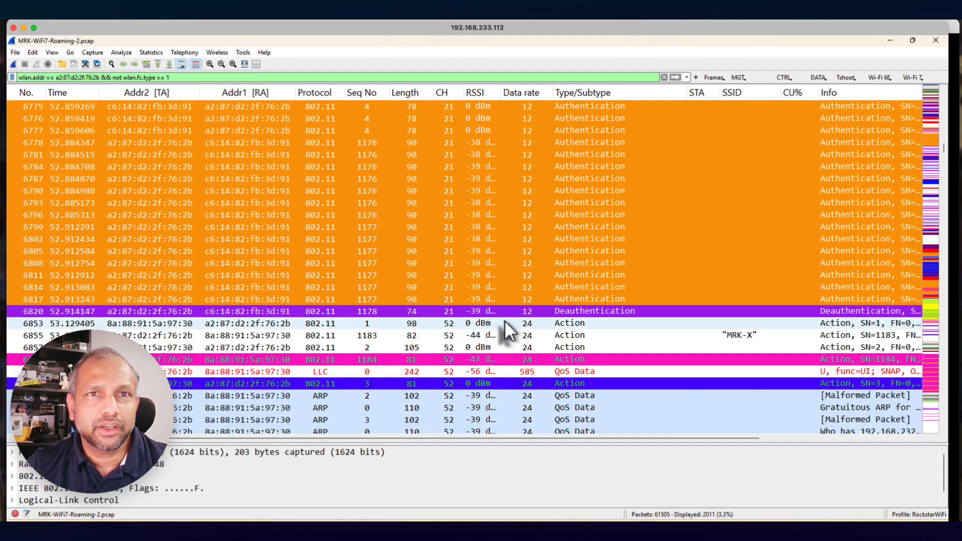
pyautogui.scroll(3, 504, 313)
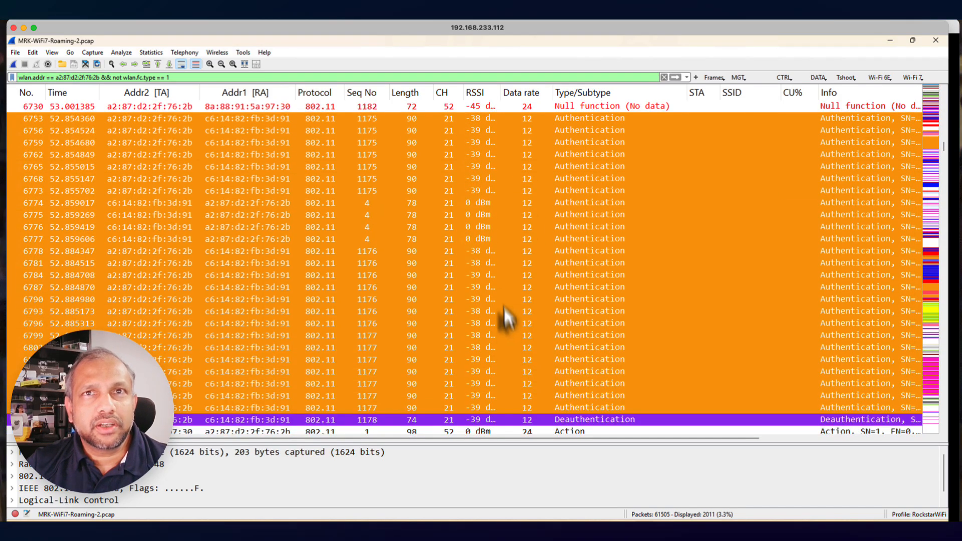
pyautogui.scroll(4, 456, 160)
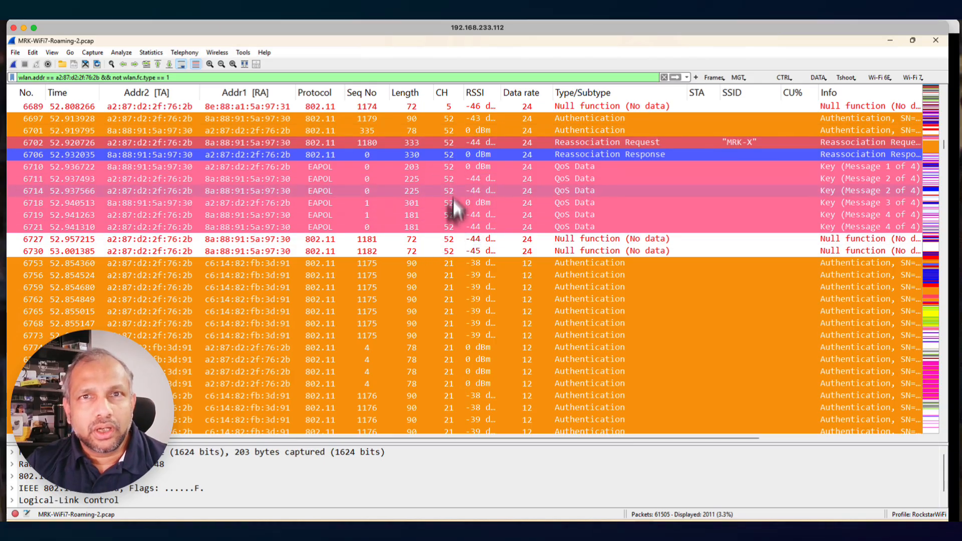
pyautogui.scroll(-2, 464, 299)
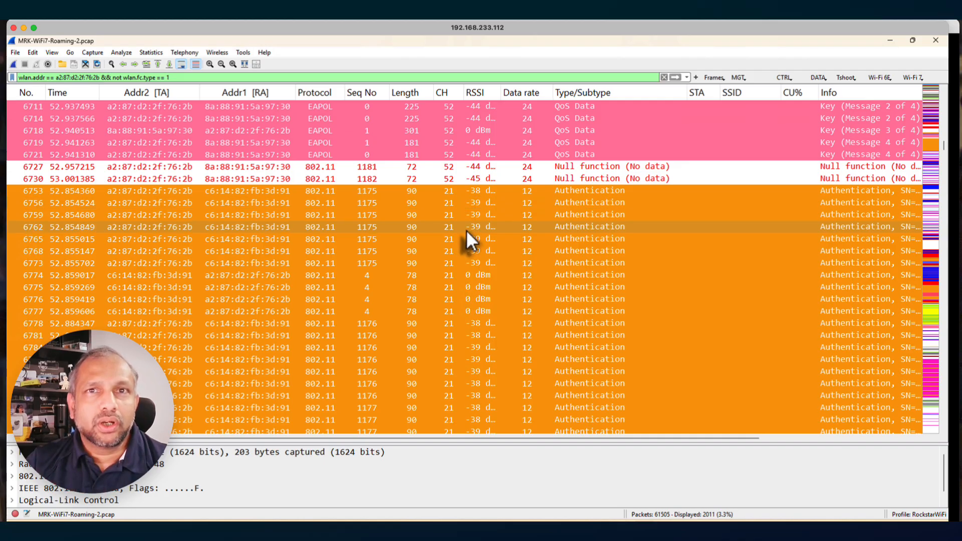
pyautogui.scroll(-5, 466, 230)
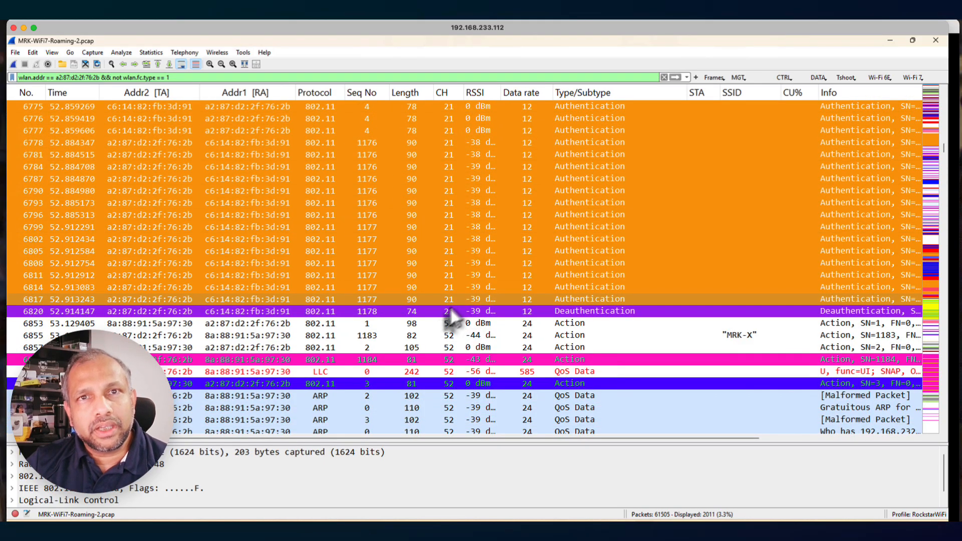
pyautogui.scroll(7, 463, 257)
pyautogui.scroll(4, 464, 256)
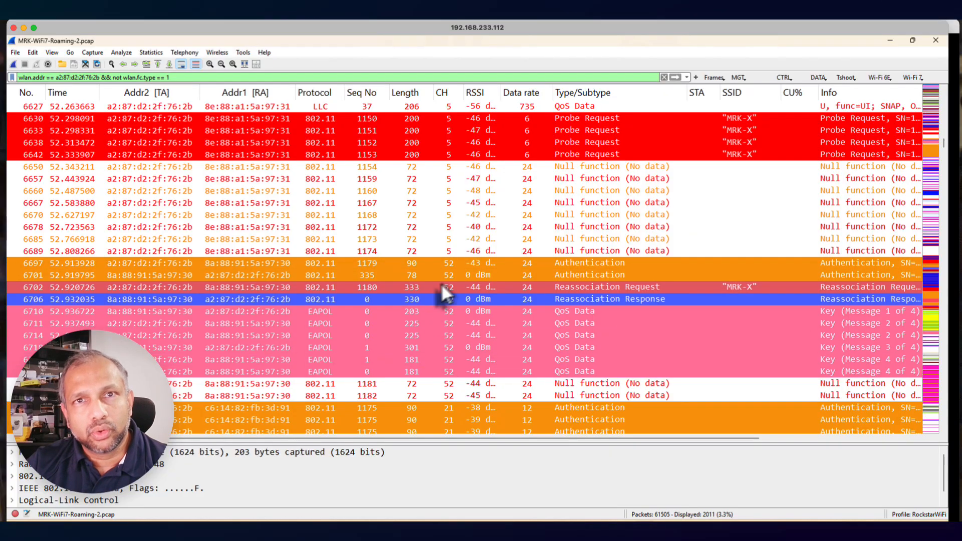
pyautogui.scroll(-6, 473, 317)
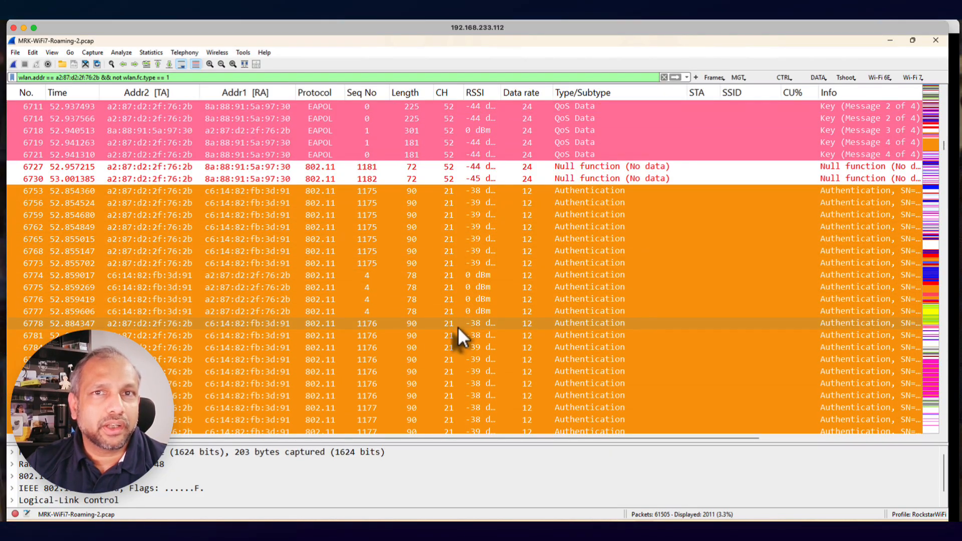
pyautogui.scroll(-4, 445, 271)
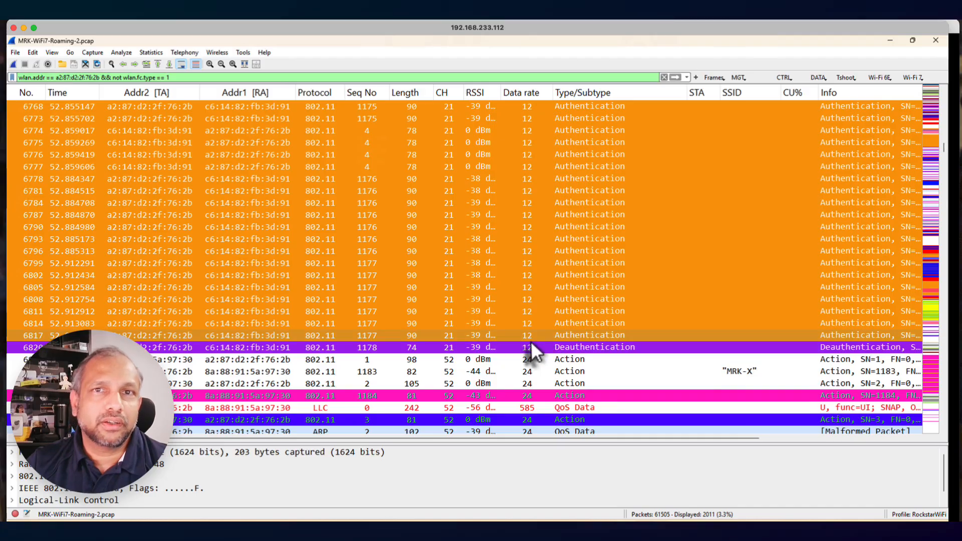
pyautogui.scroll(-3, 531, 341)
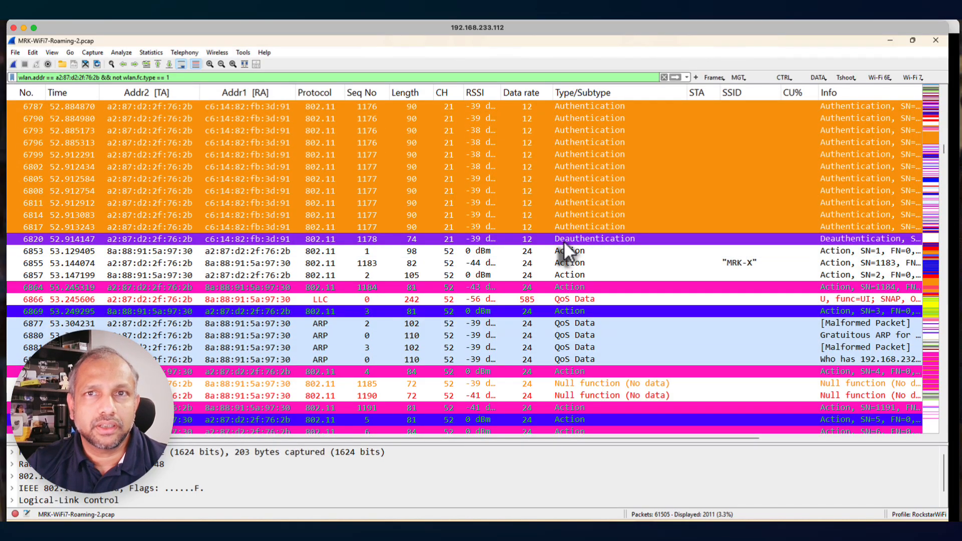
# Follow the client's channel 52 traffic through its probing to the channel 5 authentication, reassociation and EAPOL Start frames
pyautogui.scroll(-3, 531, 253)
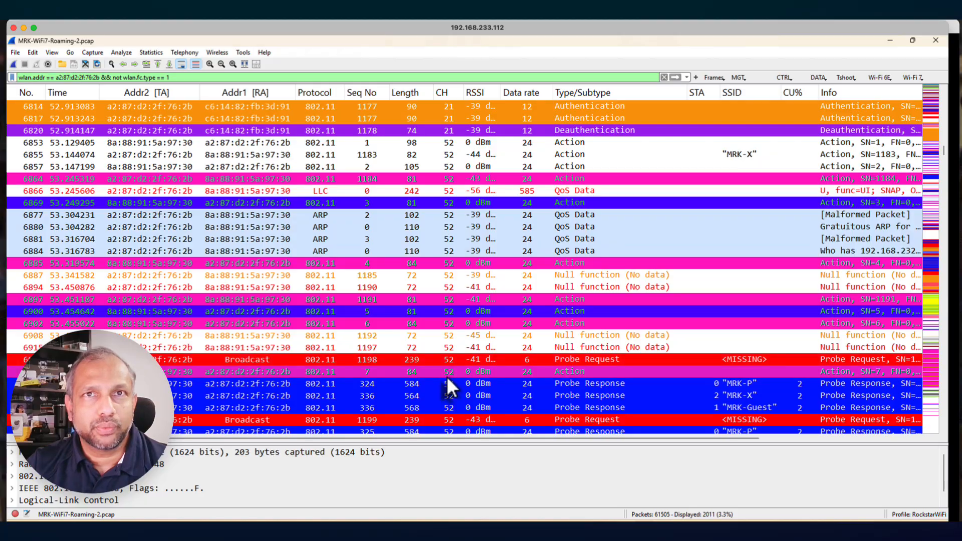
pyautogui.scroll(-15, 447, 377)
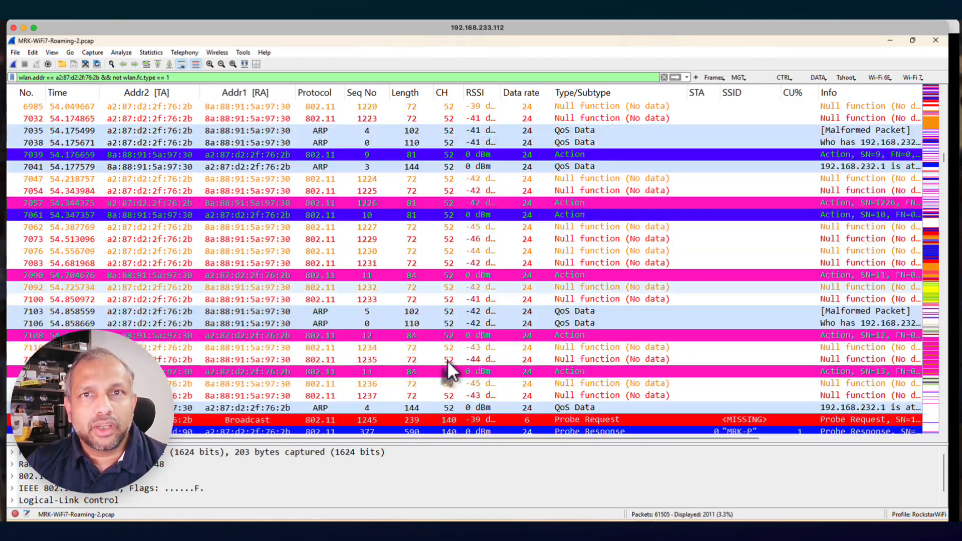
pyautogui.scroll(-18, 447, 358)
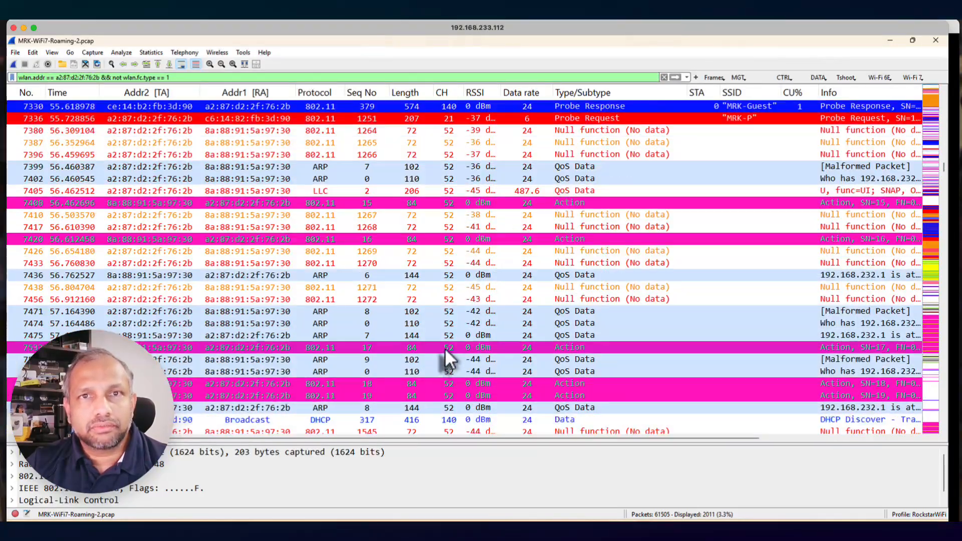
pyautogui.scroll(-20, 445, 333)
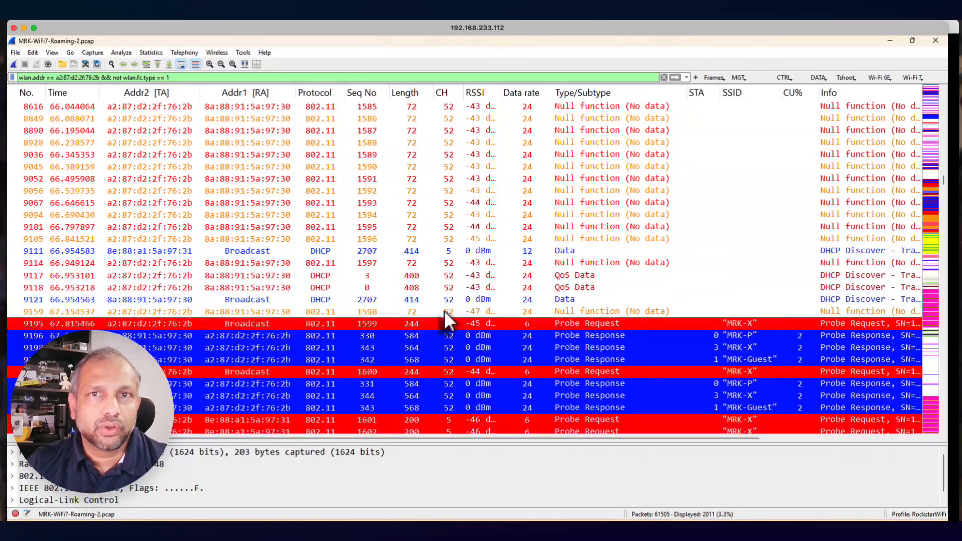
pyautogui.scroll(-5, 443, 311)
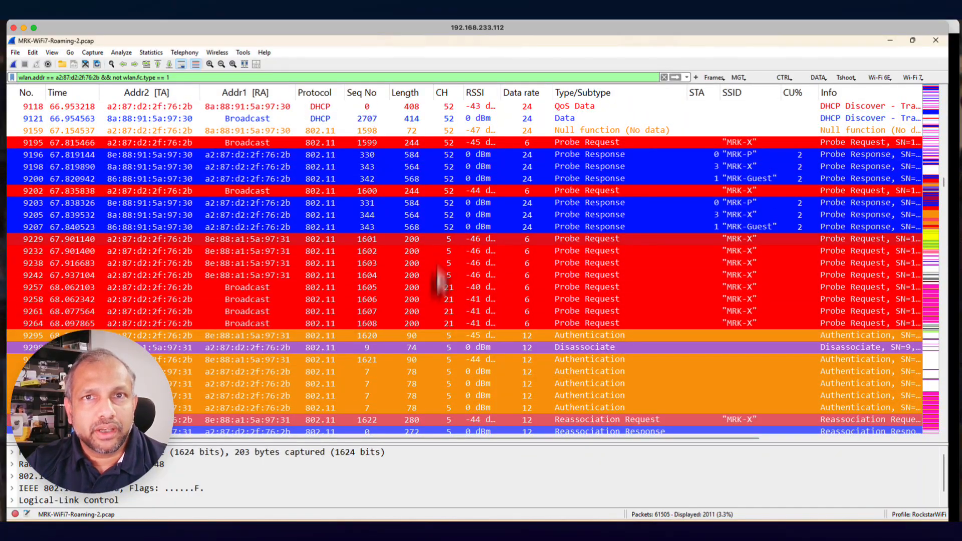
pyautogui.scroll(-3, 443, 299)
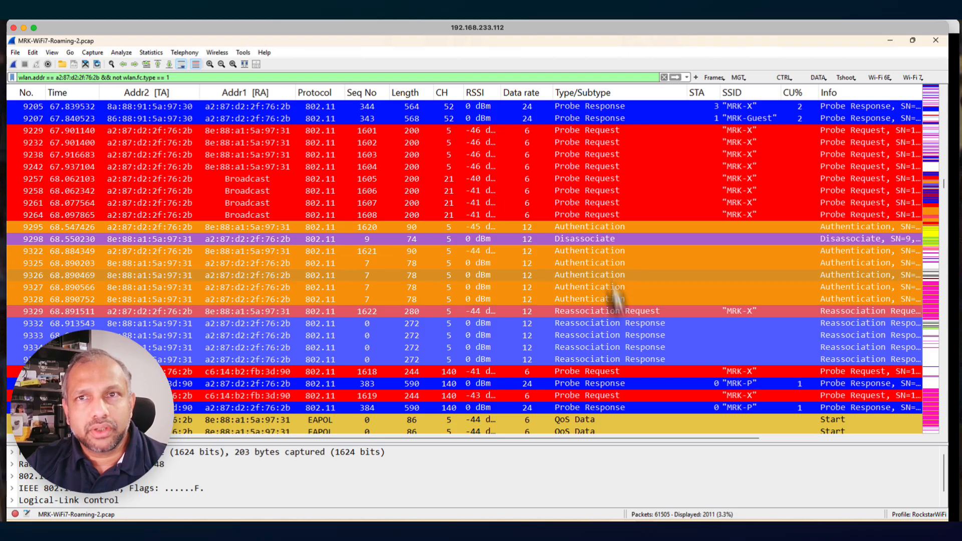
pyautogui.scroll(-5, 504, 324)
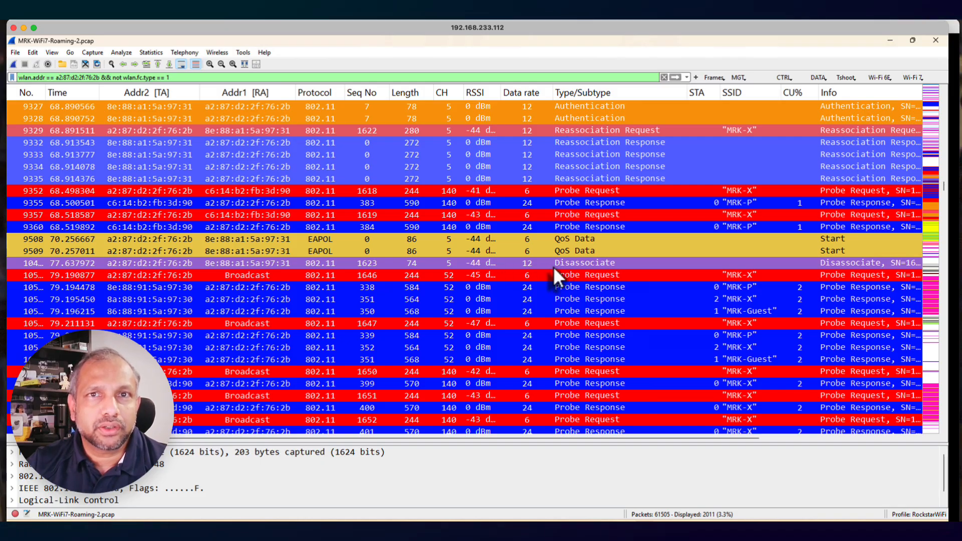
# Review the client's channel 21 authentication and association attempts, then its channel 140 association and EAP exchange
pyautogui.scroll(-9, 552, 266)
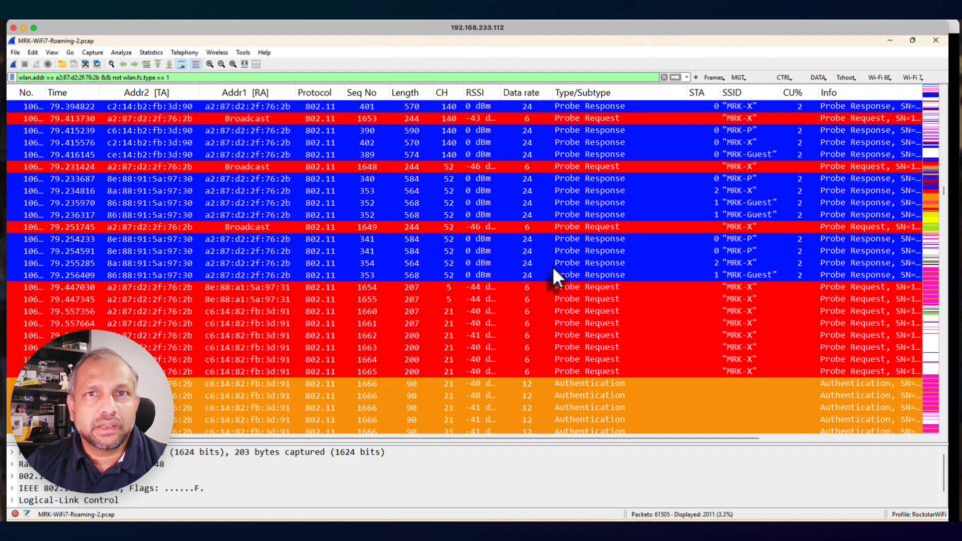
pyautogui.scroll(-6, 552, 267)
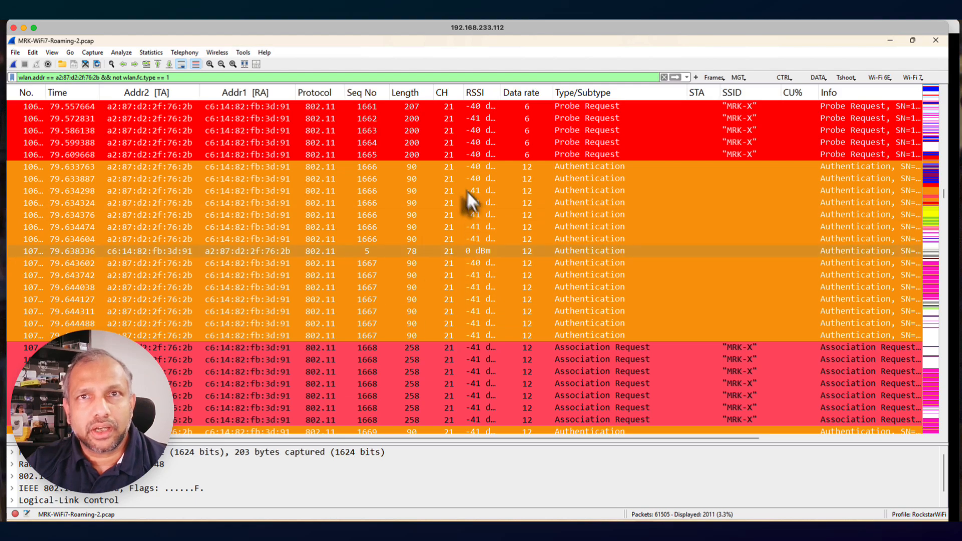
pyautogui.scroll(-1, 461, 311)
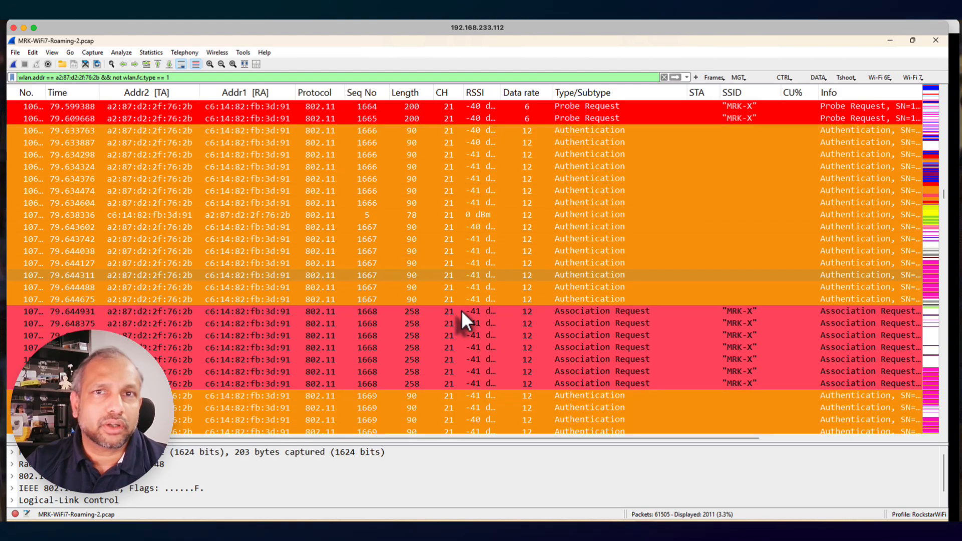
pyautogui.scroll(-5, 461, 310)
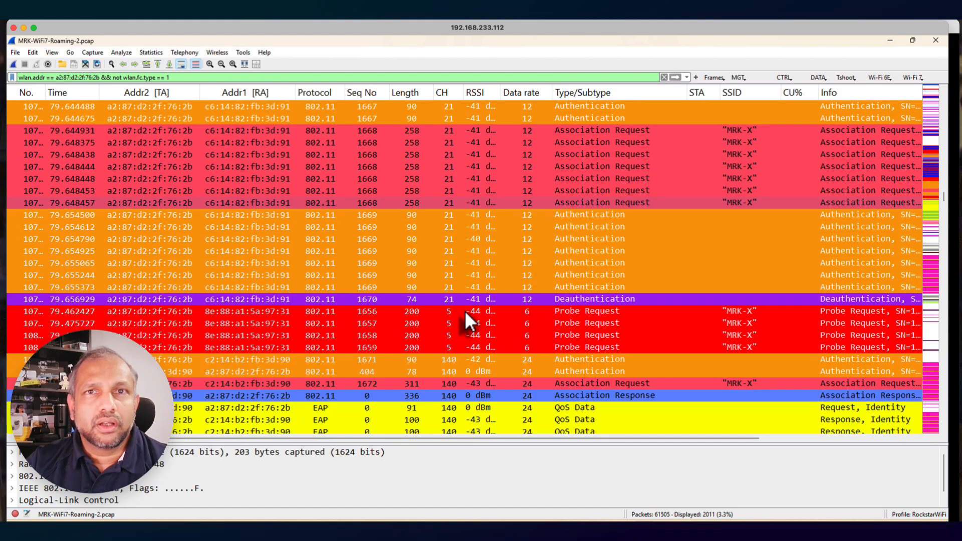
pyautogui.scroll(-4, 464, 311)
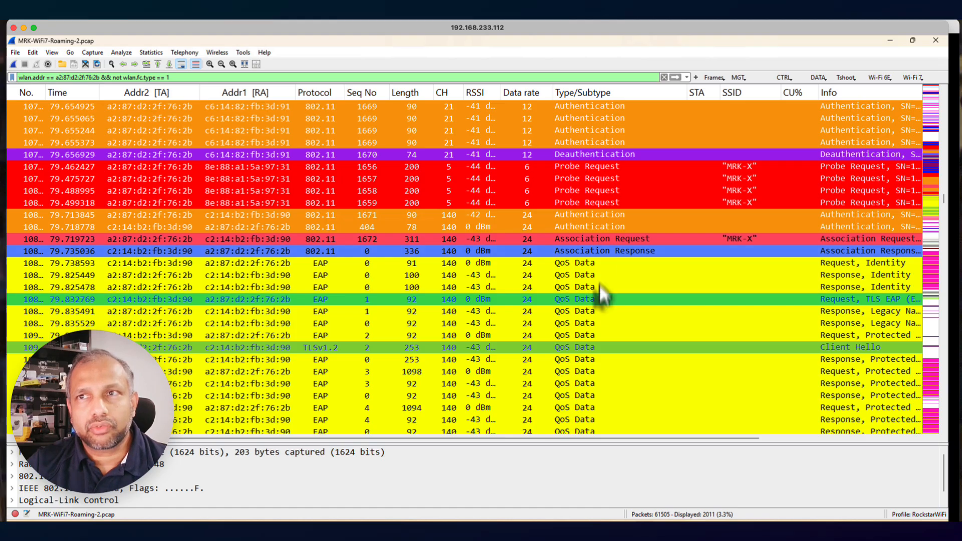
pyautogui.scroll(-2, 600, 284)
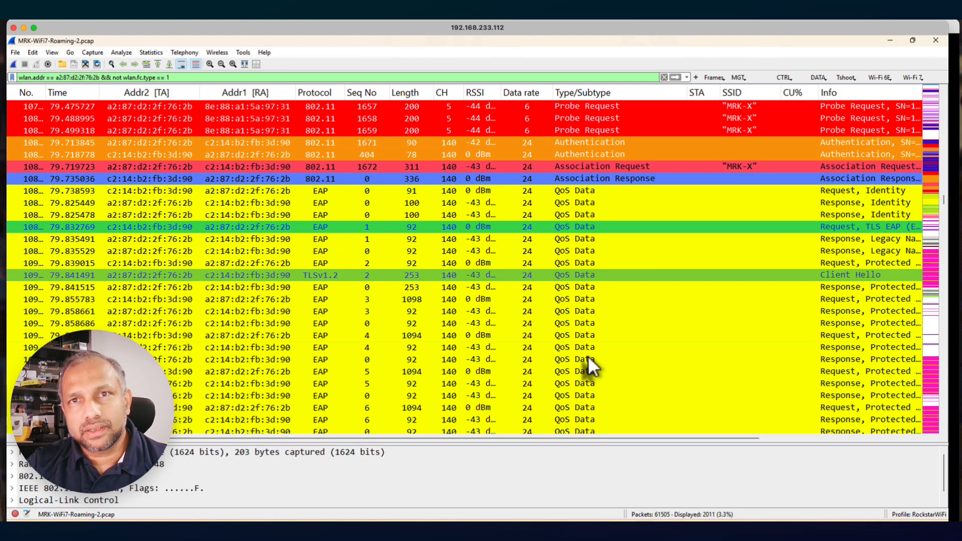
pyautogui.scroll(-5, 588, 356)
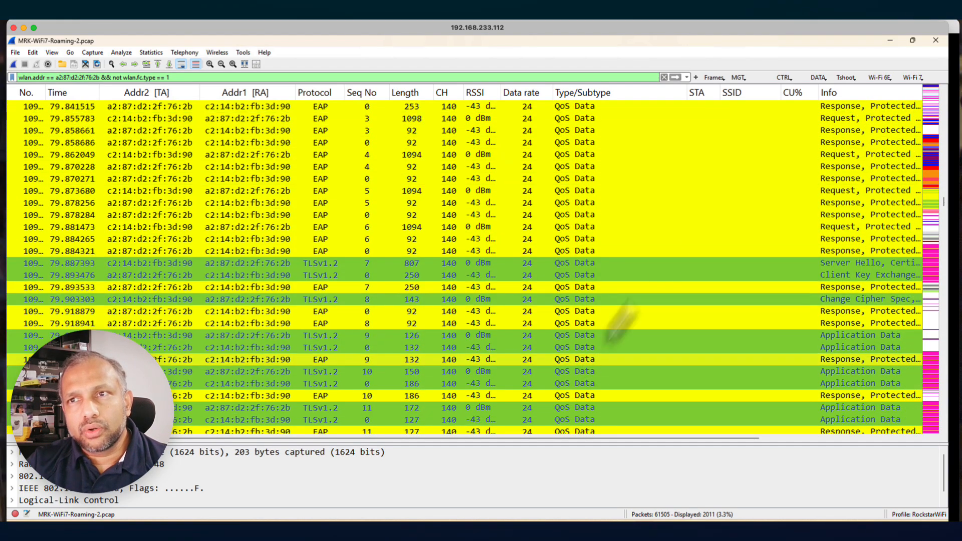
pyautogui.scroll(-4, 676, 325)
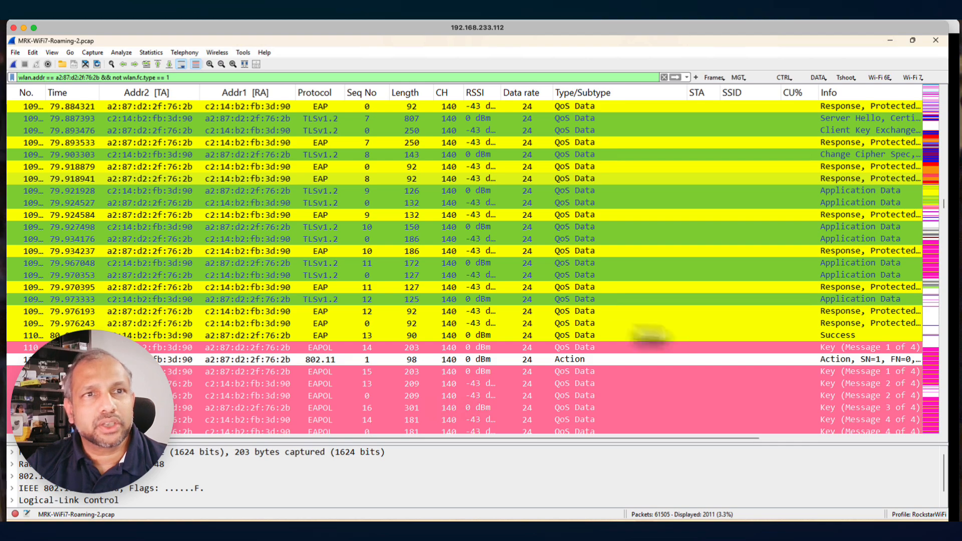
# Set a time reference on the EAP identity request after the channel 140 association response and check the elapsed time through the key messages
pyautogui.scroll(9, 307, 253)
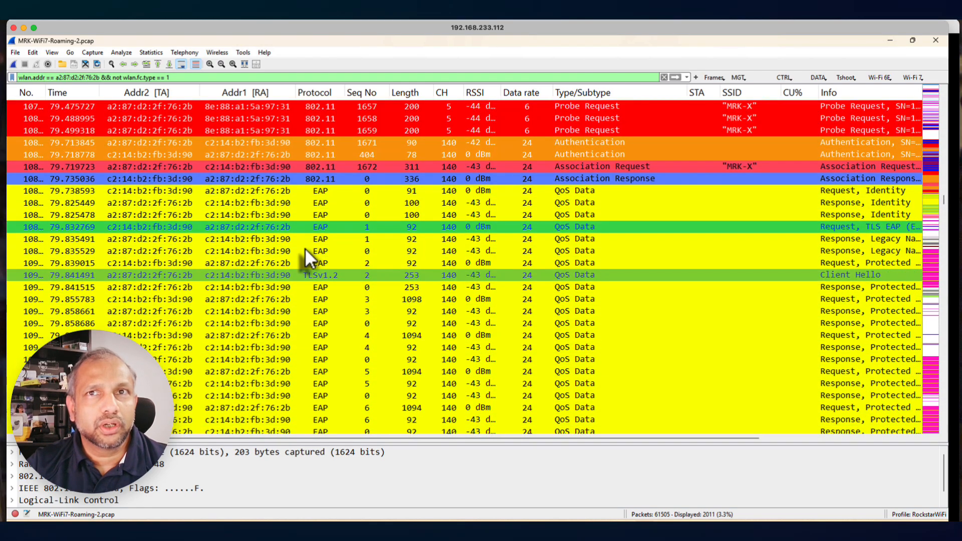
pyautogui.rightClick(80, 192)
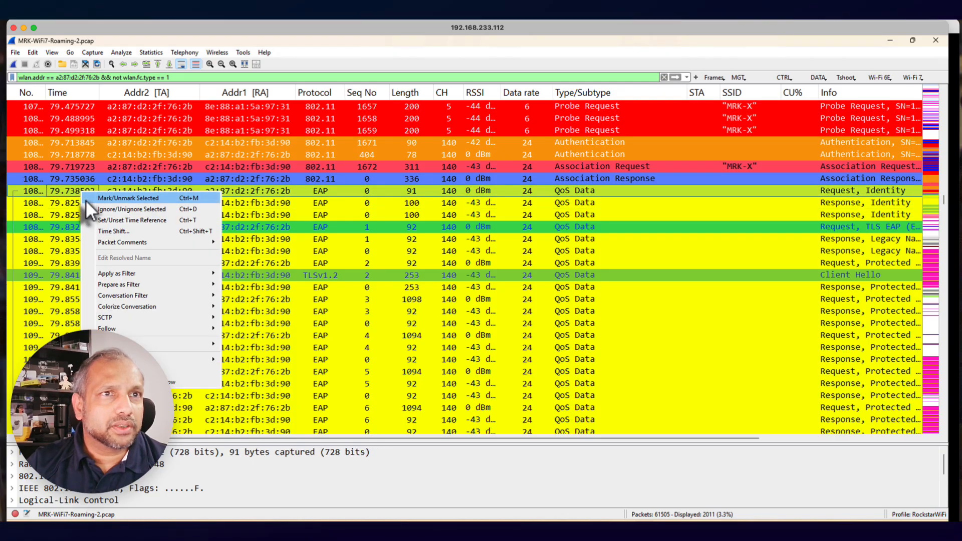
pyautogui.click(109, 220)
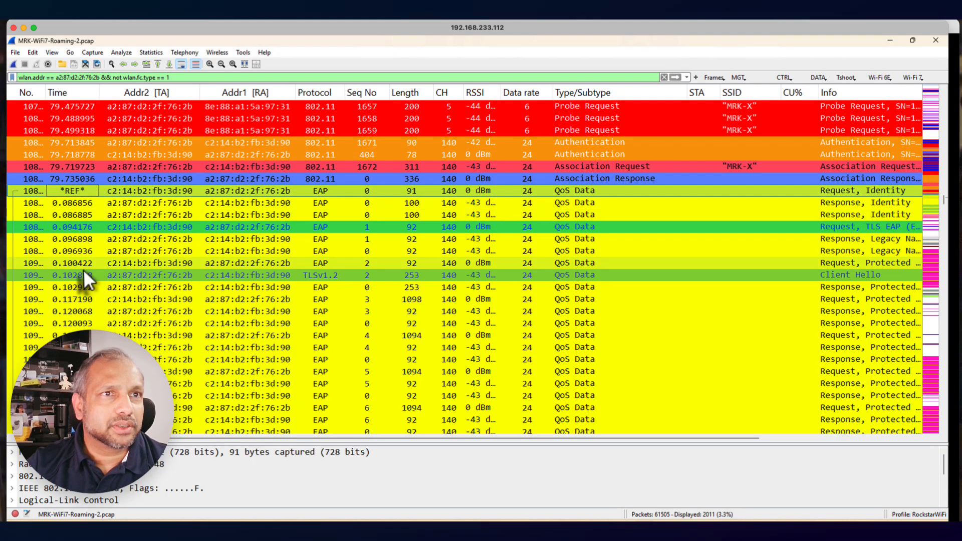
pyautogui.scroll(-6, 83, 269)
pyautogui.scroll(-3, 83, 269)
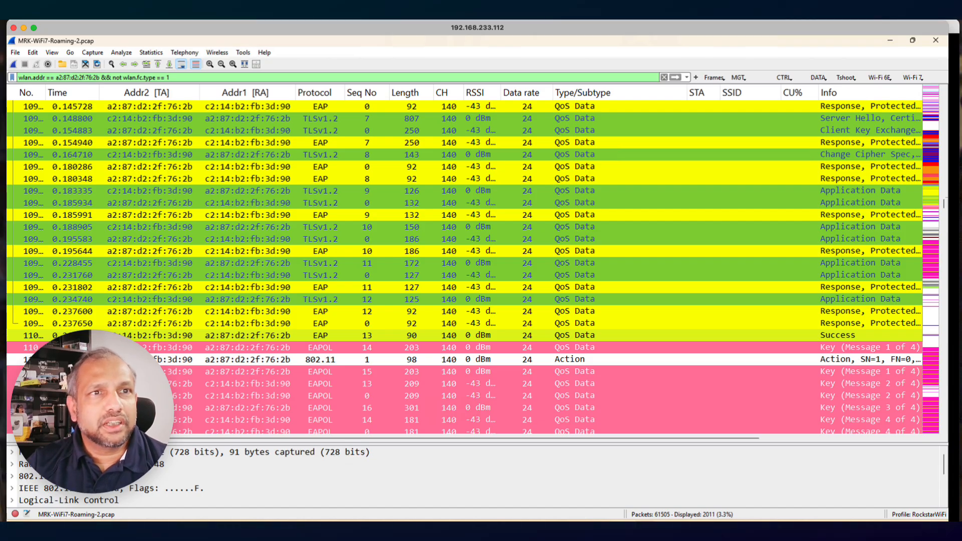
pyautogui.scroll(-3, 473, 258)
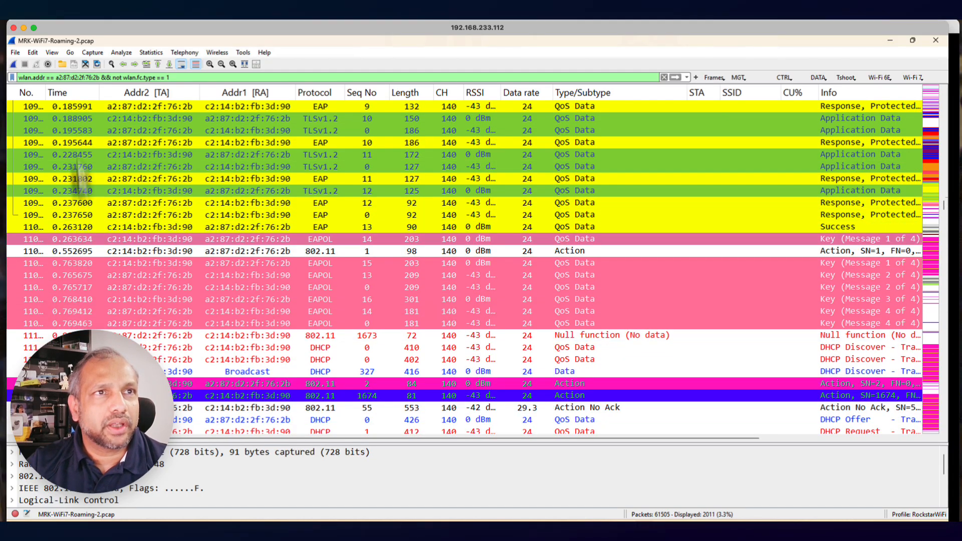
# Widen the packet number column and set a time reference on frame 11079, the repeated EAPOL key message 1
pyautogui.moveTo(45, 92); pyautogui.dragTo(64, 92)
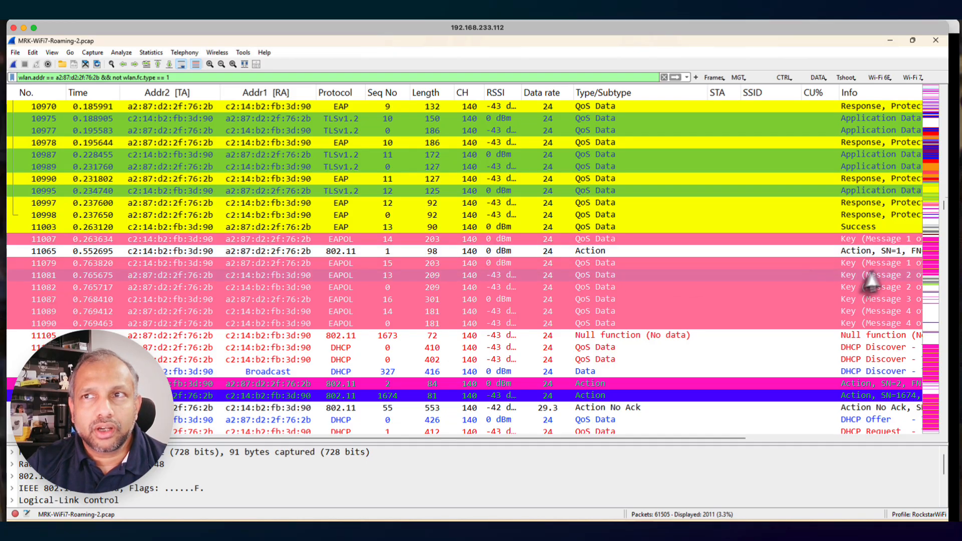
pyautogui.rightClick(99, 263)
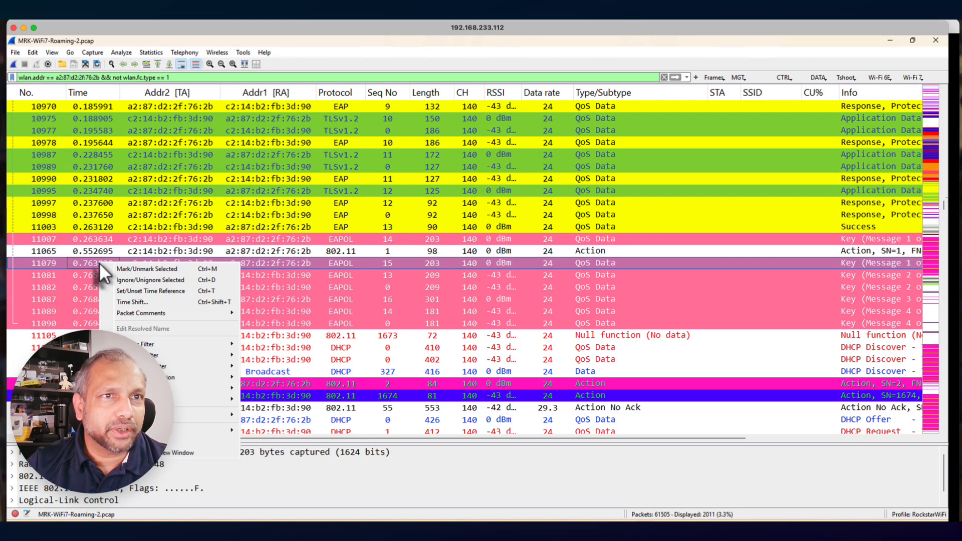
pyautogui.click(122, 291)
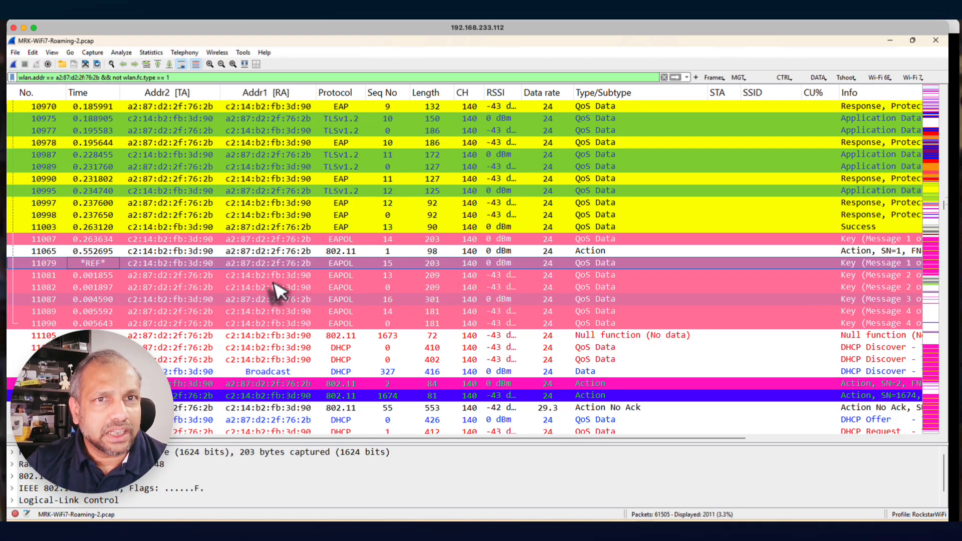
# Follow the client's traffic from its channel 140 DHCP exchange to the channel 5 reassociation and four-way key exchange around frame 33822
pyautogui.scroll(-3, 362, 335)
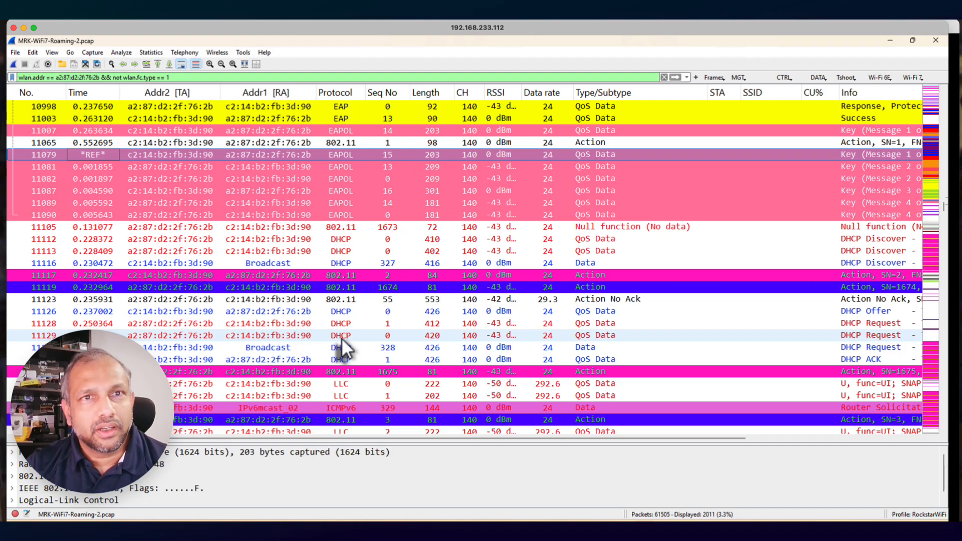
pyautogui.scroll(-2, 400, 352)
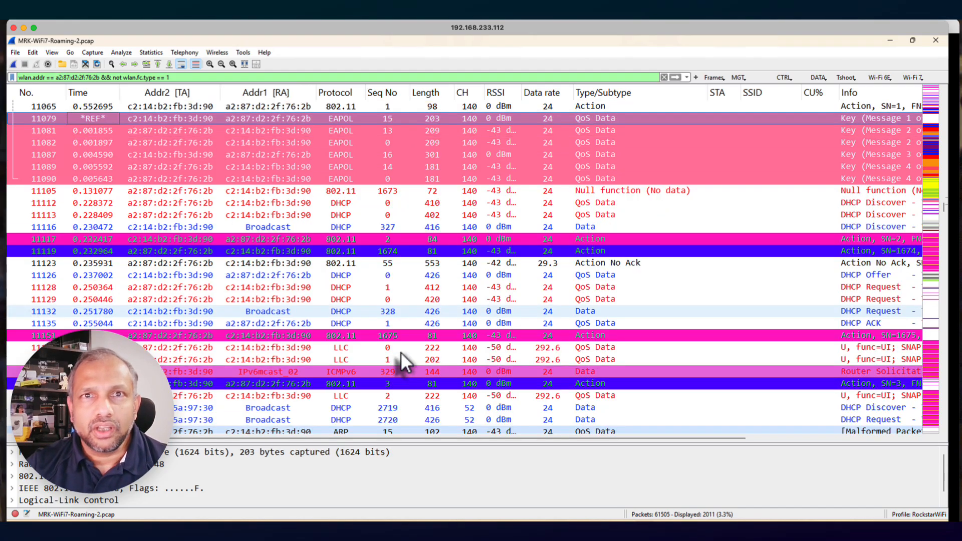
pyautogui.scroll(-15, 475, 327)
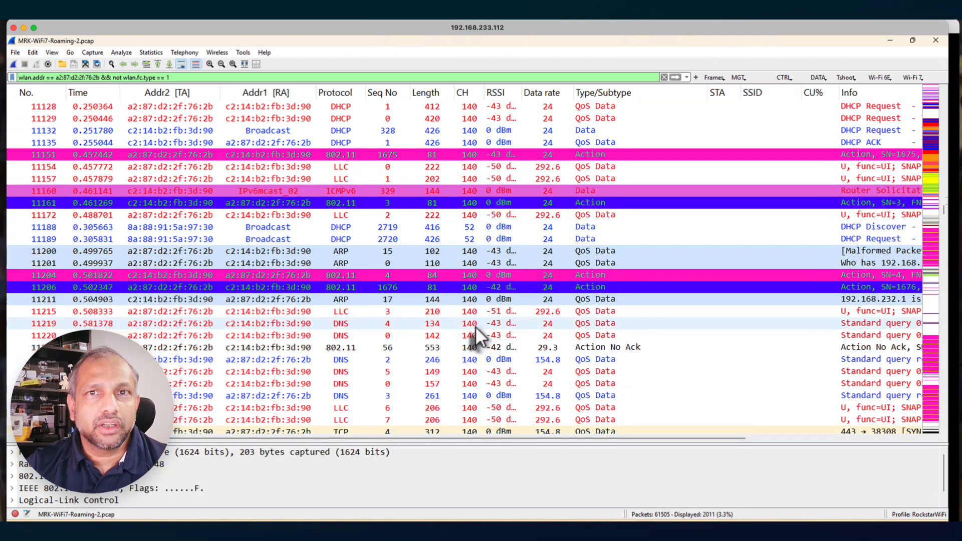
pyautogui.scroll(-16, 474, 325)
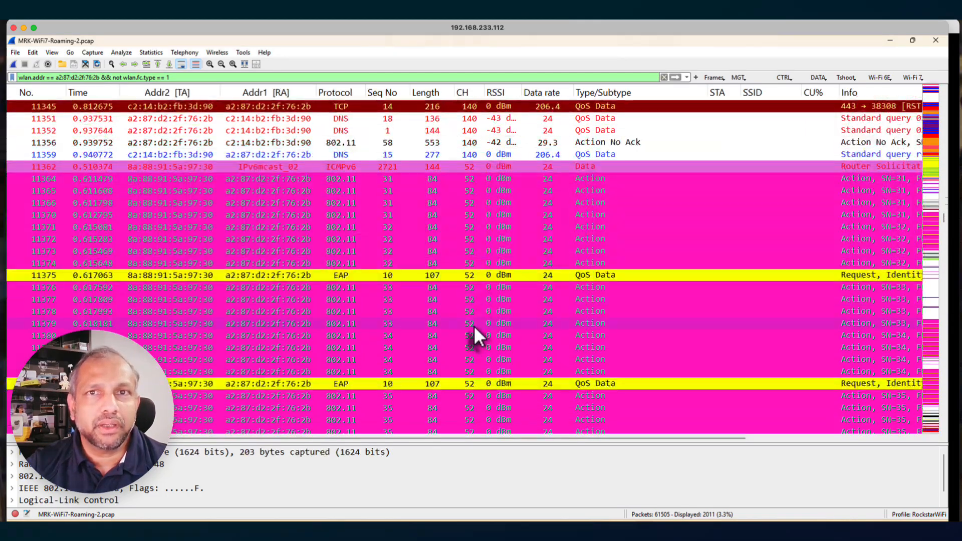
pyautogui.scroll(-10, 472, 325)
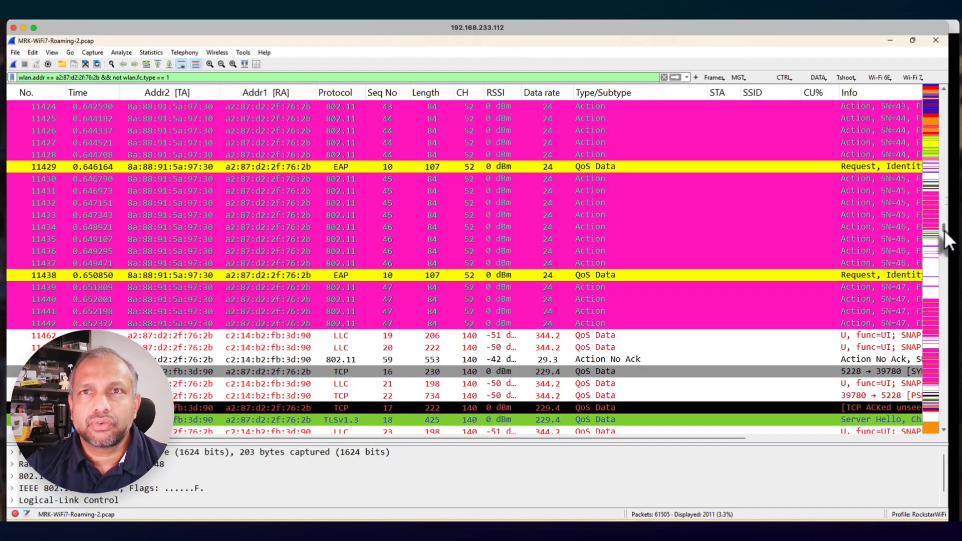
pyautogui.scroll(-5, 946, 243)
pyautogui.scroll(-18, 946, 244)
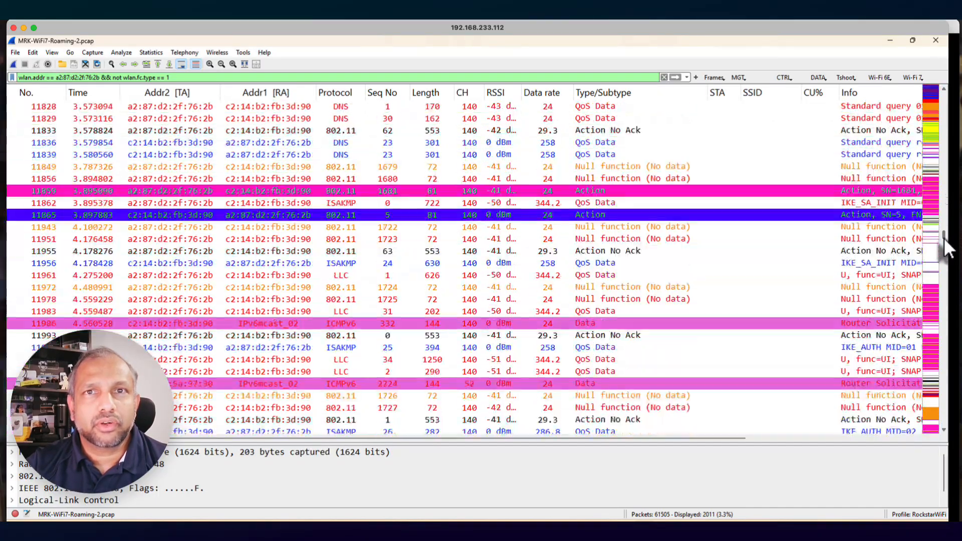
pyautogui.moveTo(945, 256); pyautogui.dragTo(943, 388)
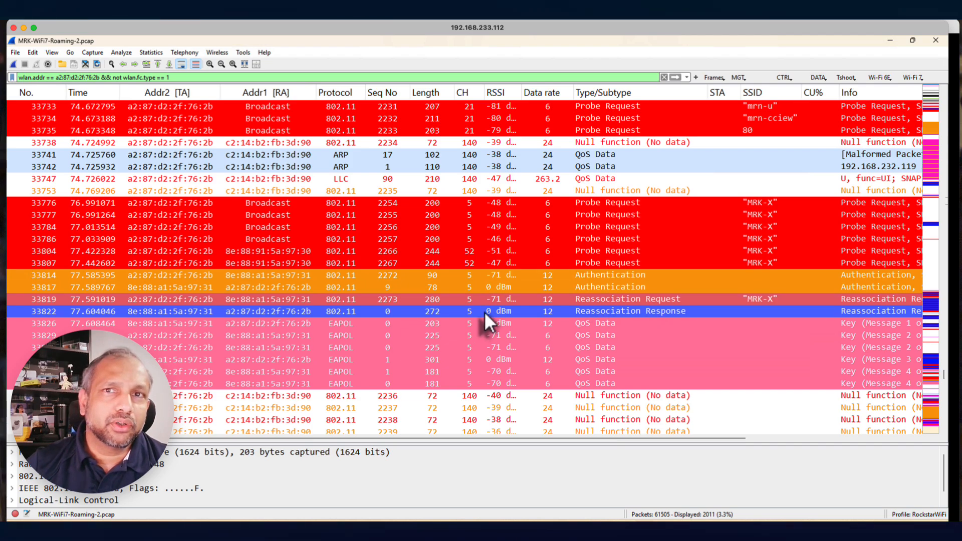
pyautogui.scroll(-2, 485, 312)
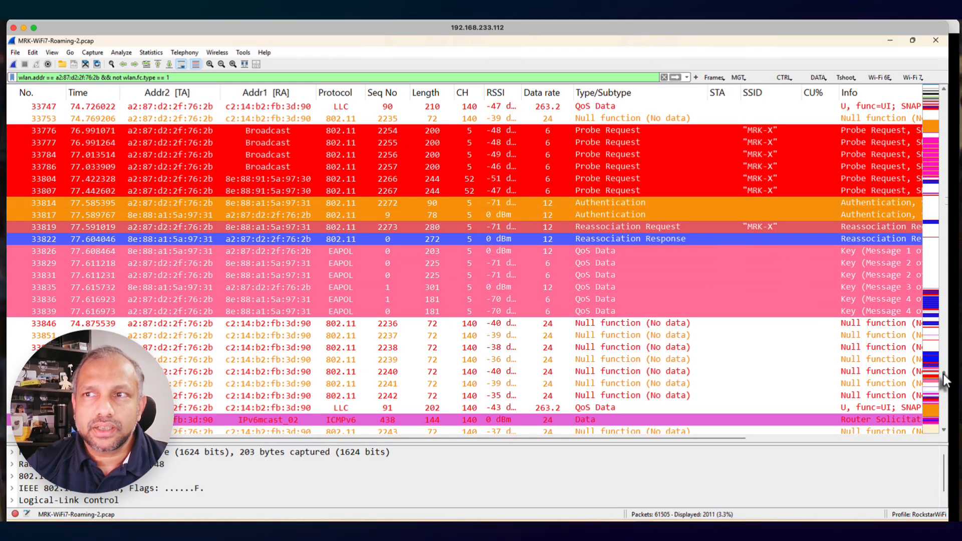
# Return to the client's early channel 5 association and review its EAP failure, disassociation and preceding probe exchanges
pyautogui.moveTo(944, 381); pyautogui.dragTo(943, 108)
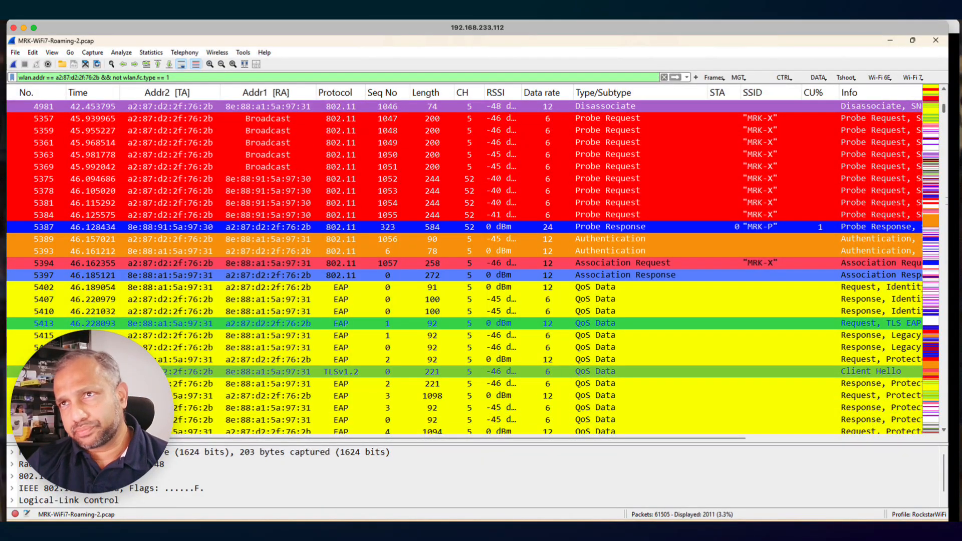
pyautogui.scroll(6, 938, 105)
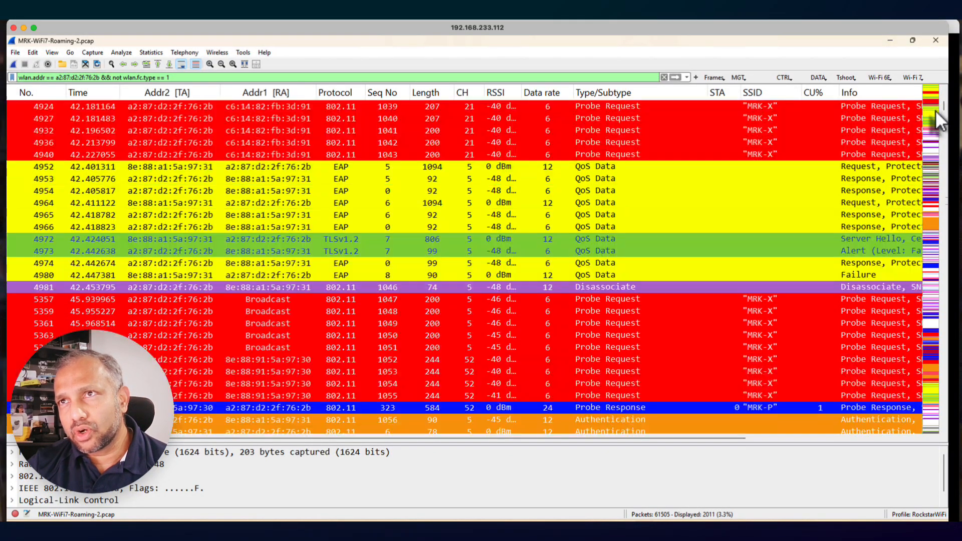
pyautogui.scroll(4, 942, 105)
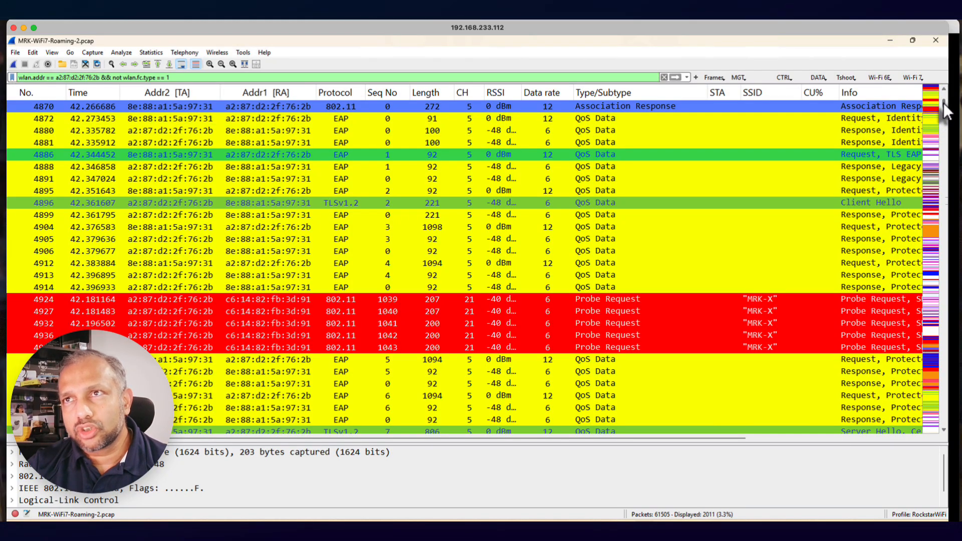
pyautogui.scroll(4, 943, 102)
pyautogui.scroll(-12, 943, 101)
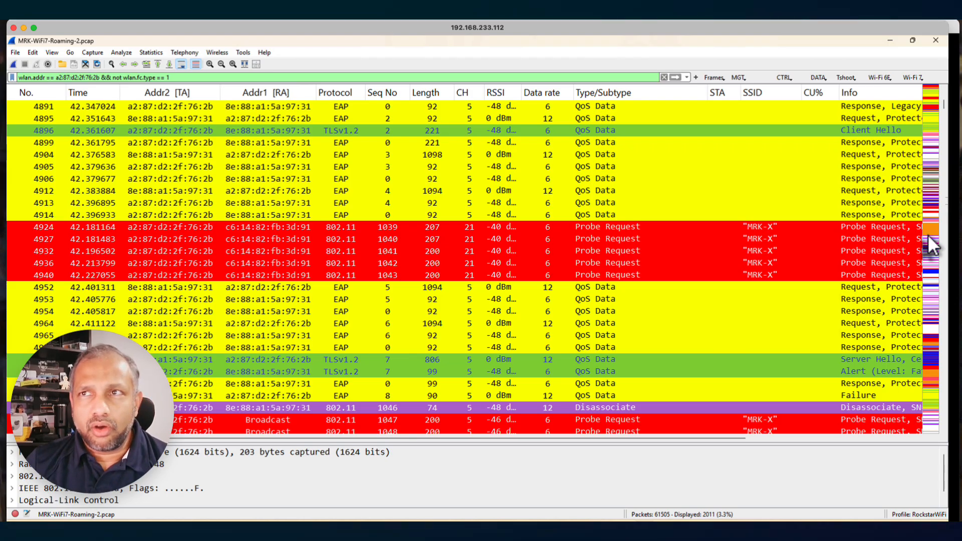
pyautogui.moveTo(945, 108); pyautogui.dragTo(943, 100)
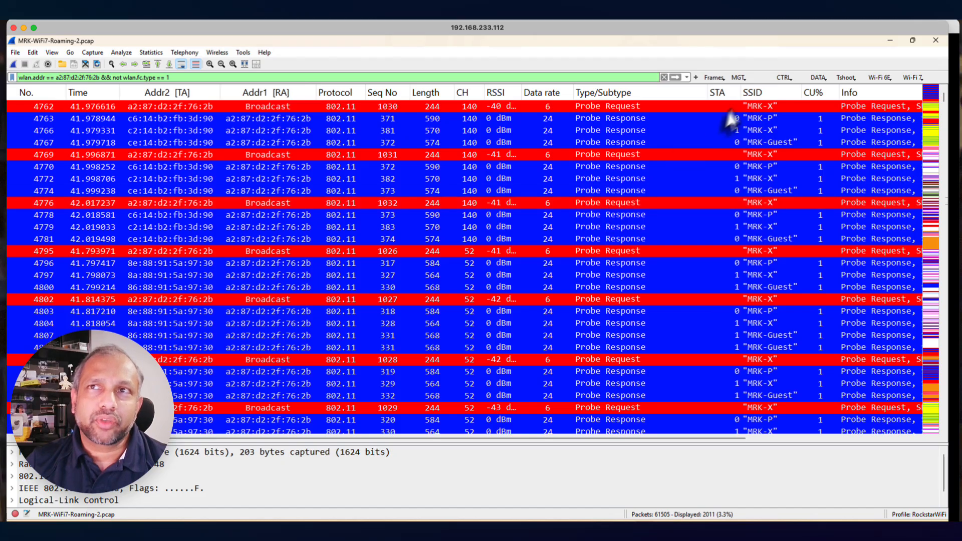
# Filter the capture to association and reassociation requests and review the requests from all clients
pyautogui.click(743, 80)
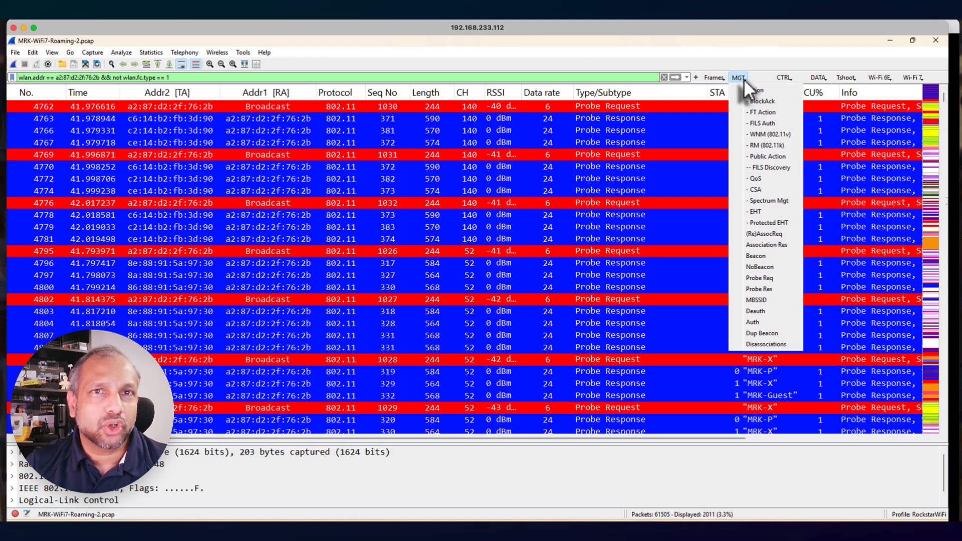
pyautogui.click(766, 234)
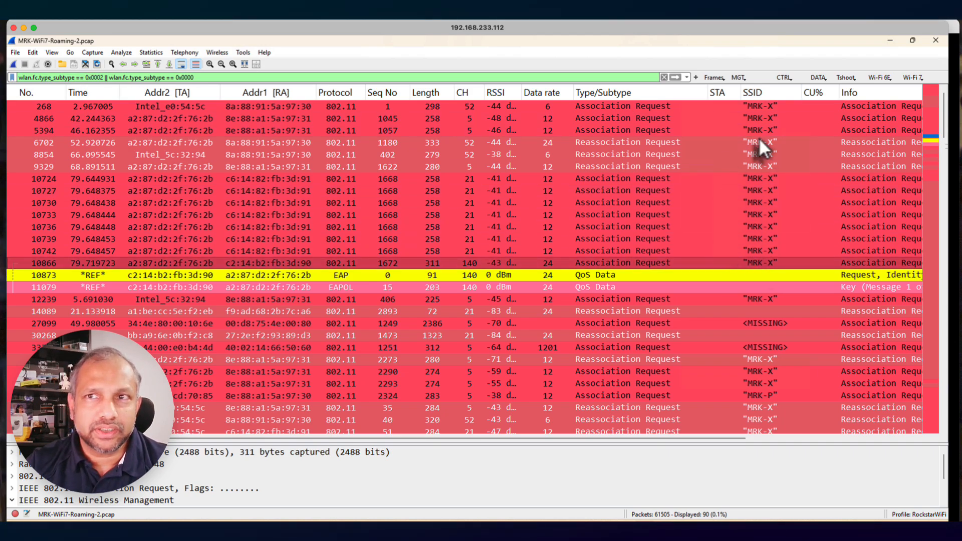
pyautogui.scroll(-3, 791, 317)
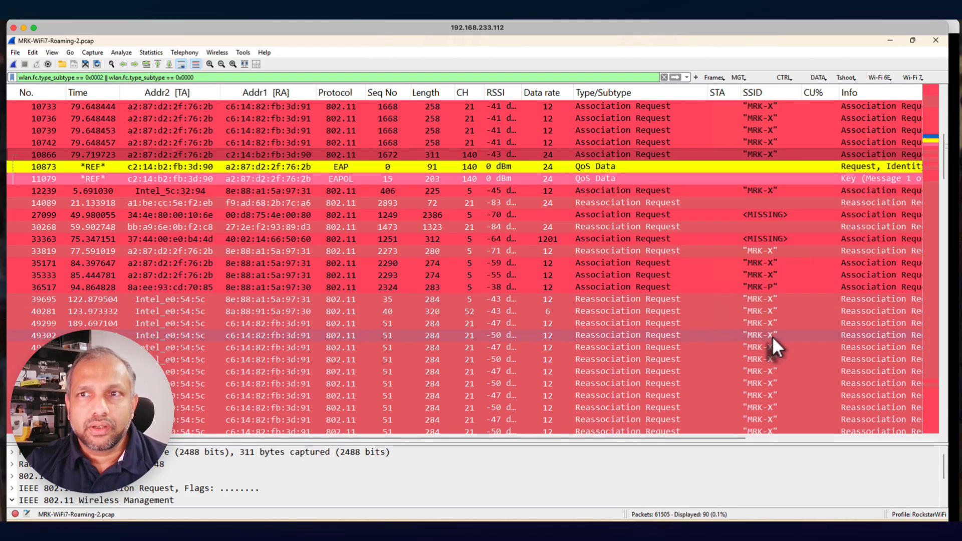
pyautogui.scroll(-7, 773, 336)
pyautogui.scroll(-10, 773, 335)
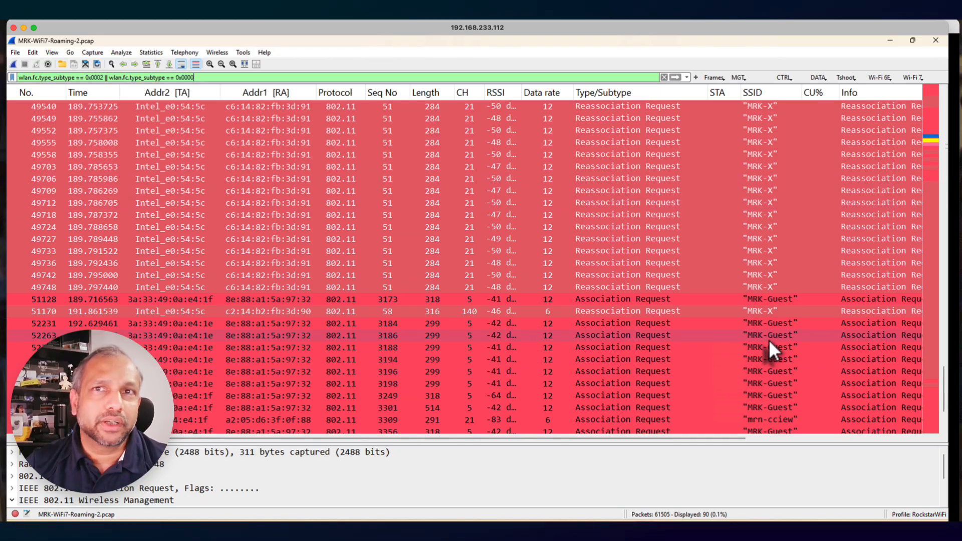
# Filter the capture to beacon frames and select beacon frame 10845
pyautogui.click(747, 77)
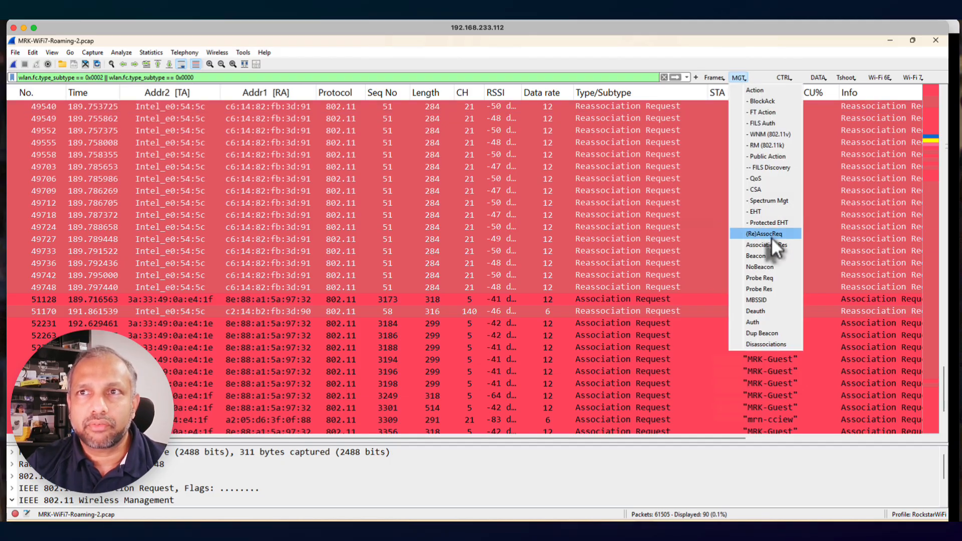
pyautogui.click(769, 256)
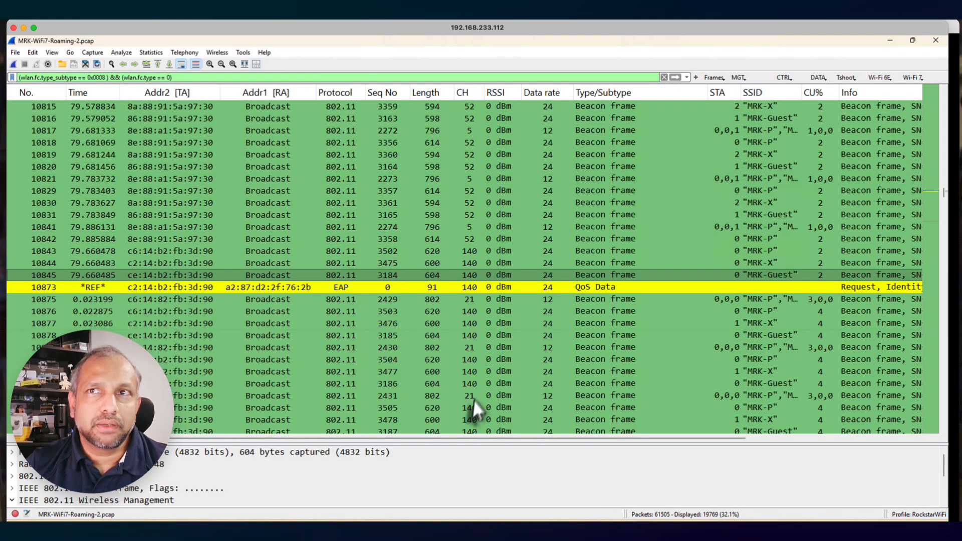
pyautogui.click(506, 275)
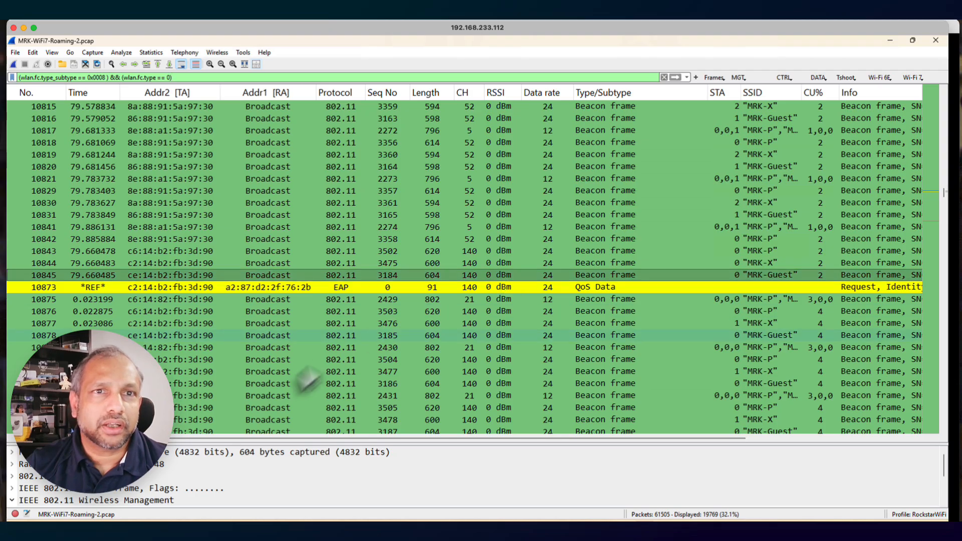
# Select the channel 52 "MRK-X" beacon, frame 10815, and enlarge the packet details area
pyautogui.moveTo(259, 442); pyautogui.dragTo(300, 343)
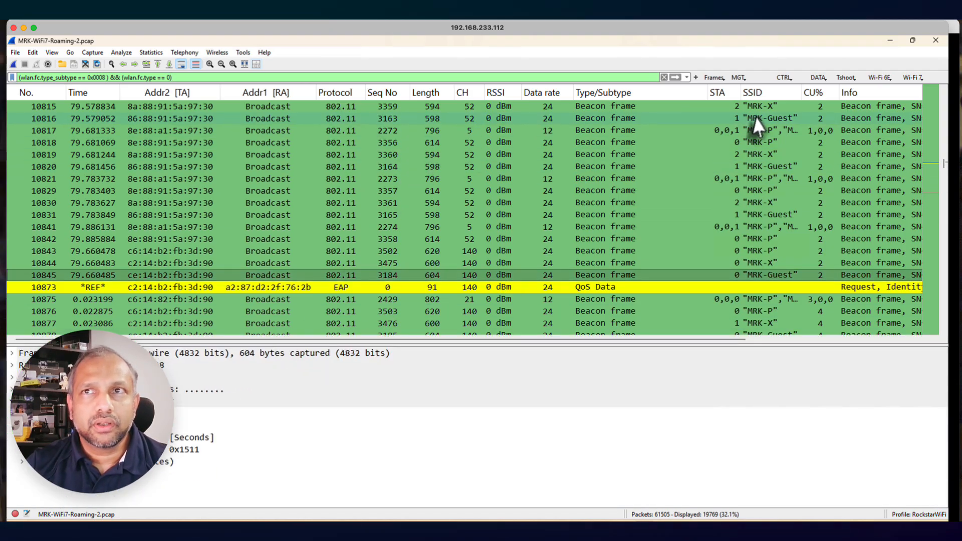
pyautogui.click(744, 105)
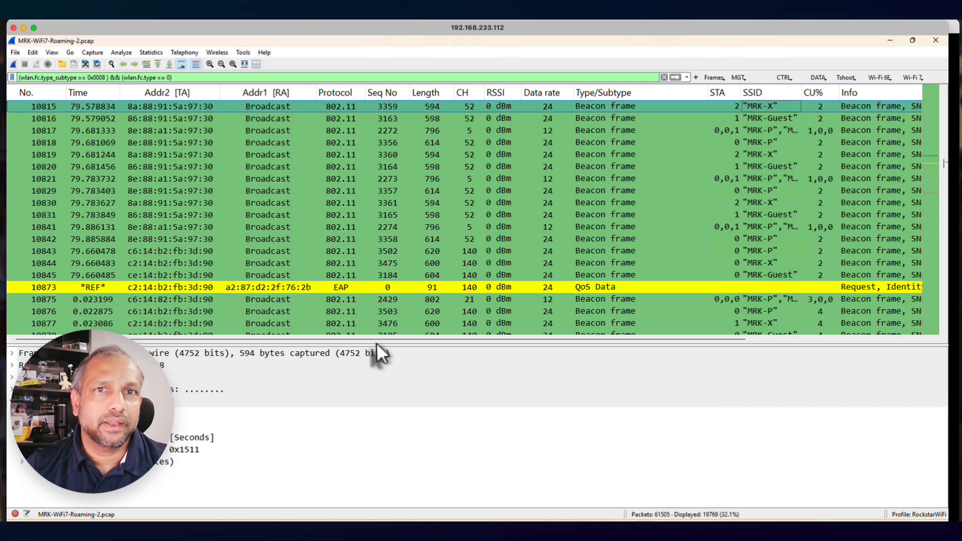
pyautogui.moveTo(377, 346); pyautogui.dragTo(369, 145)
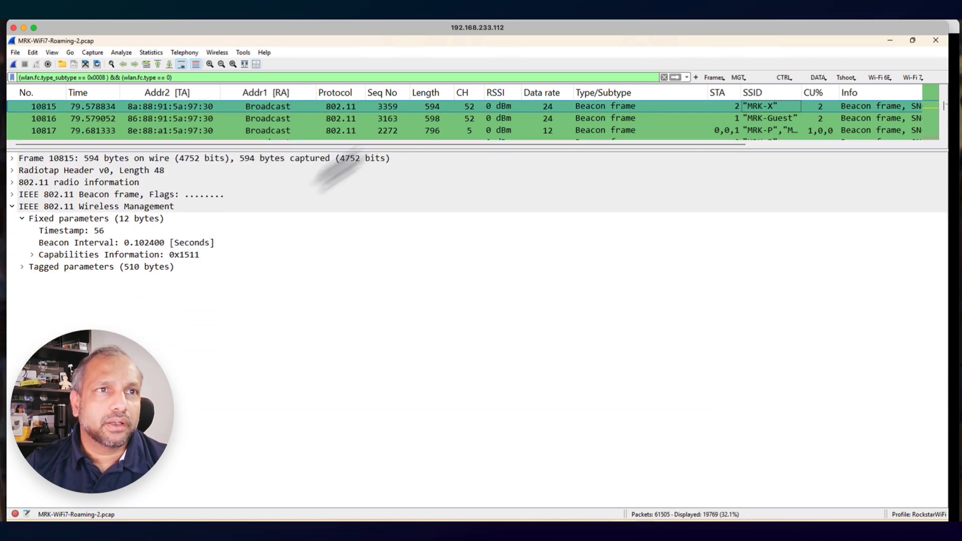
# Expand the beacon's tagged parameters, collapse its fixed parameters, and examine the SSID and supported rates tags
pyautogui.click(12, 207)
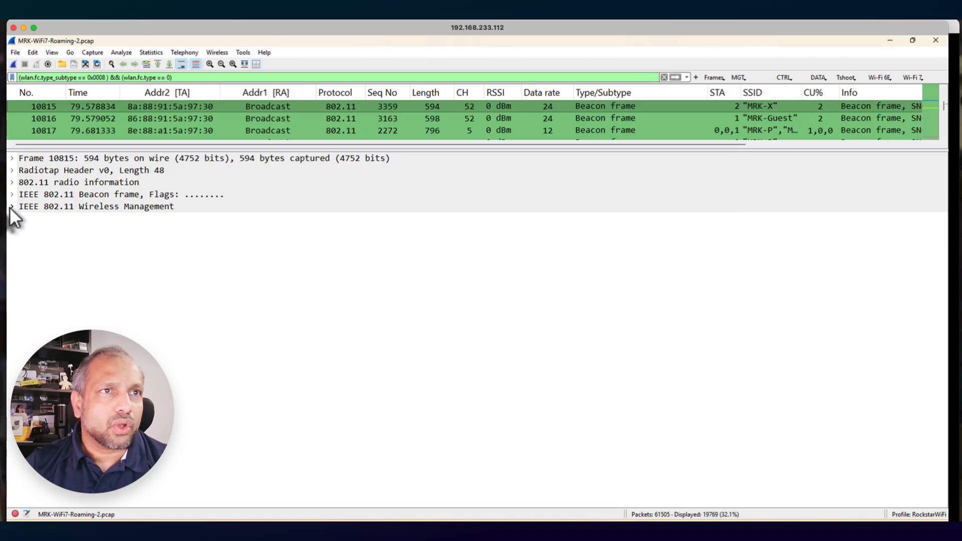
pyautogui.click(12, 207)
pyautogui.click(22, 267)
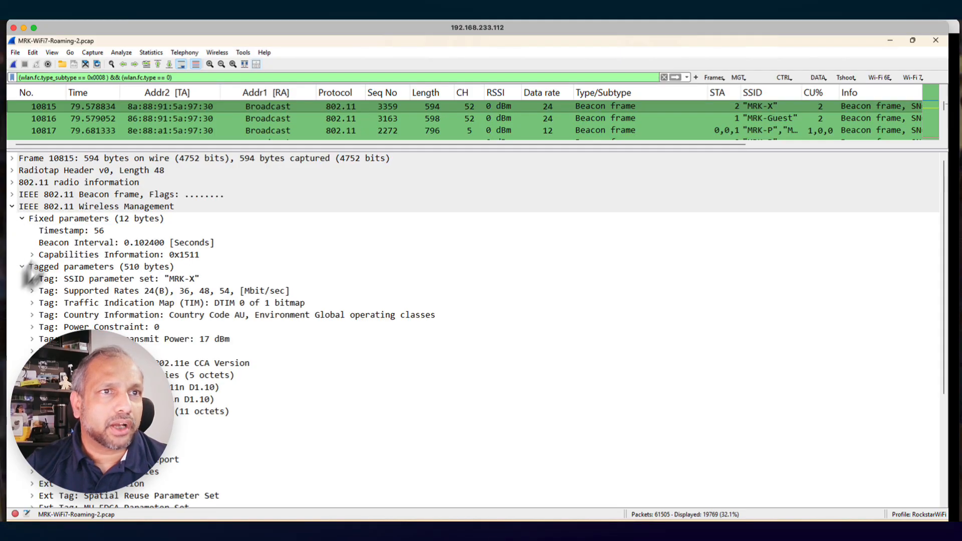
pyautogui.click(22, 219)
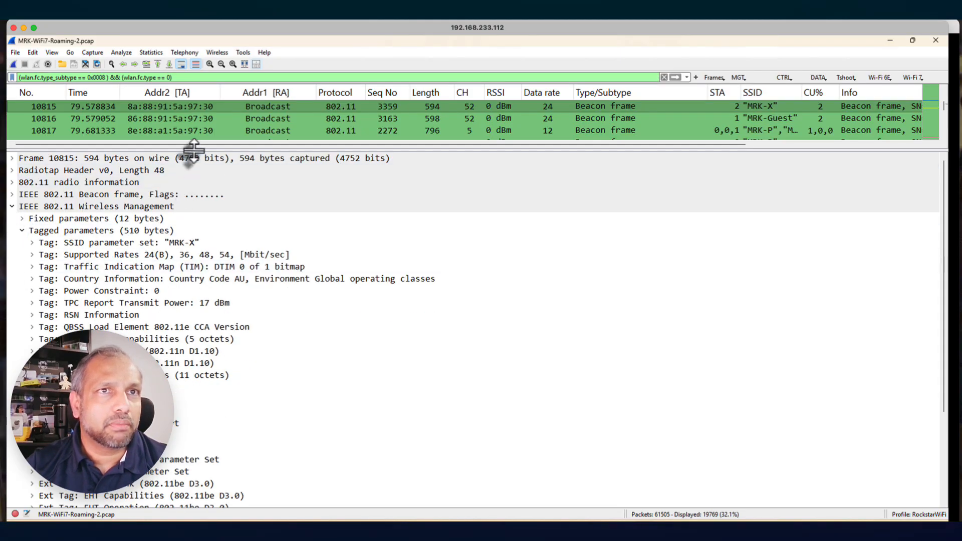
pyautogui.moveTo(193, 149); pyautogui.dragTo(194, 141)
pyautogui.click(166, 235)
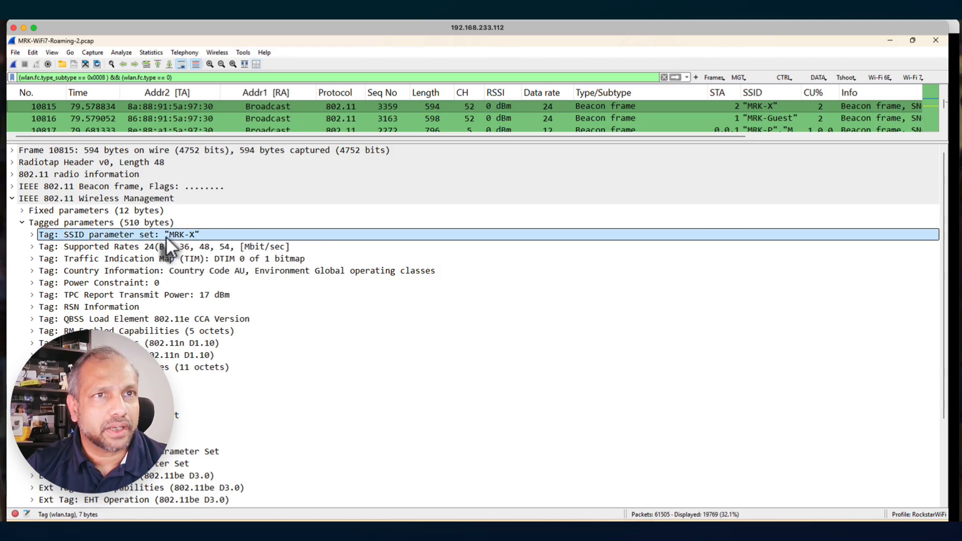
pyautogui.click(181, 247)
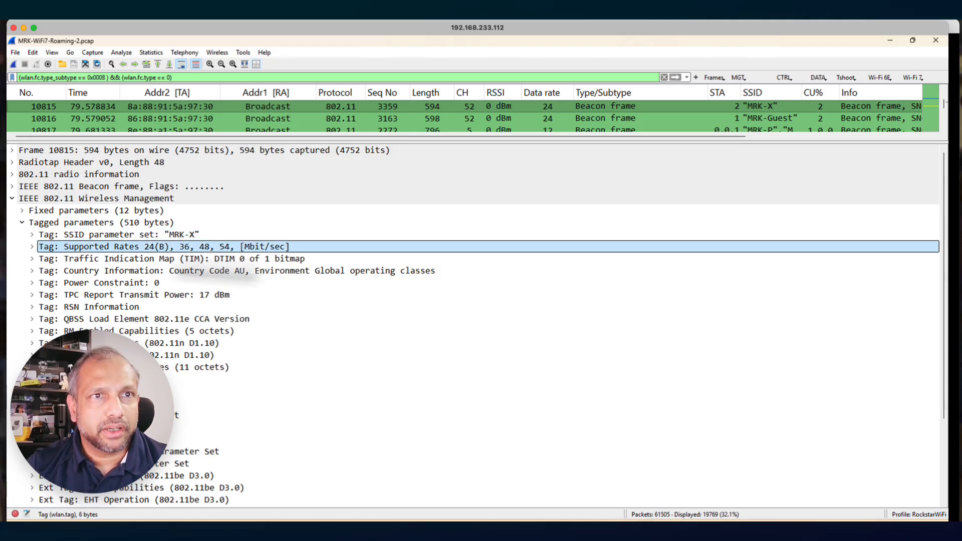
# Expand the beacon's RSN Information down to the Auth Key Management type and review the remaining tags
pyautogui.click(32, 307)
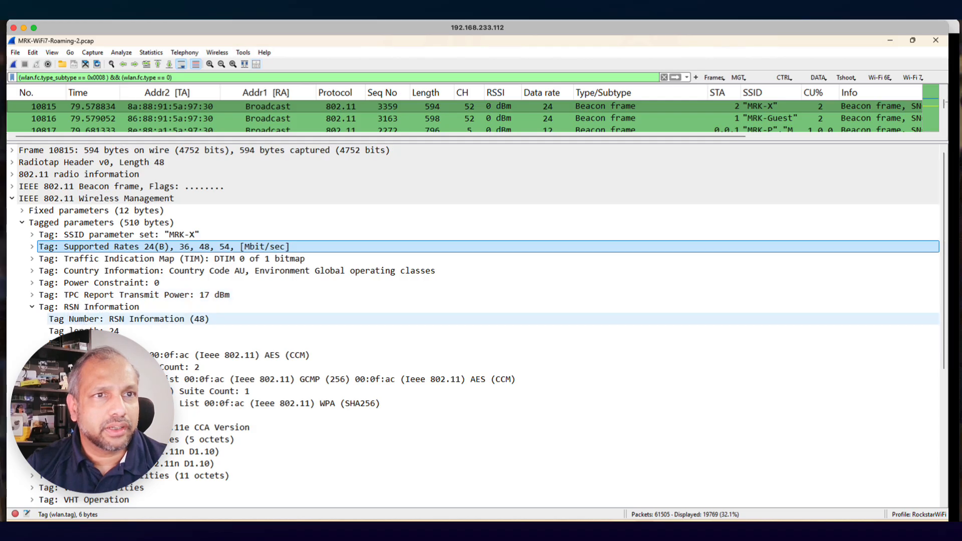
pyautogui.click(42, 404)
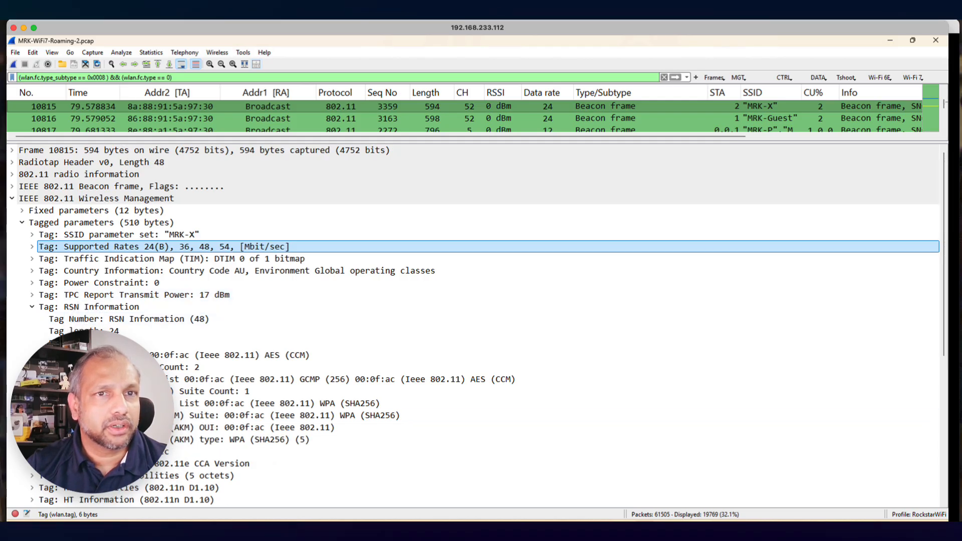
pyautogui.click(52, 415)
pyautogui.click(256, 440)
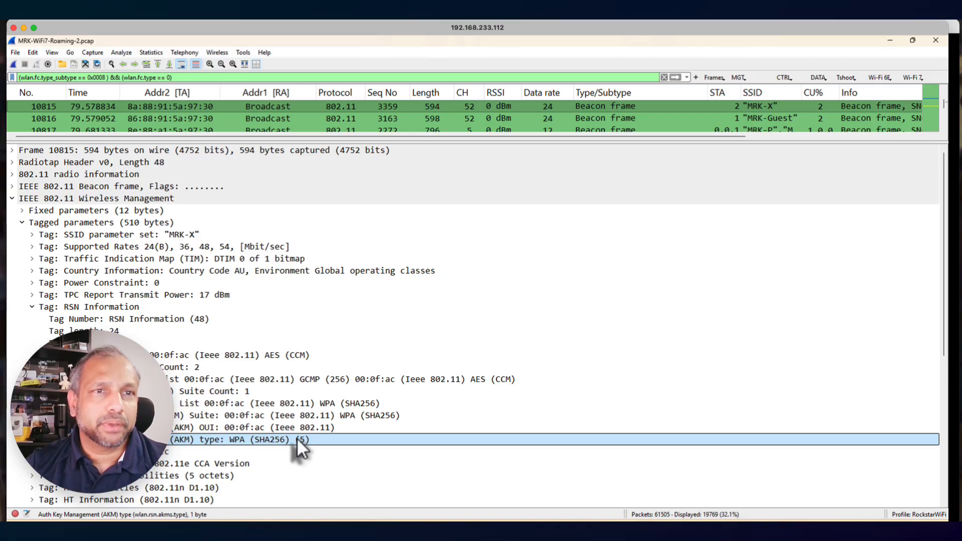
pyautogui.scroll(-5, 295, 439)
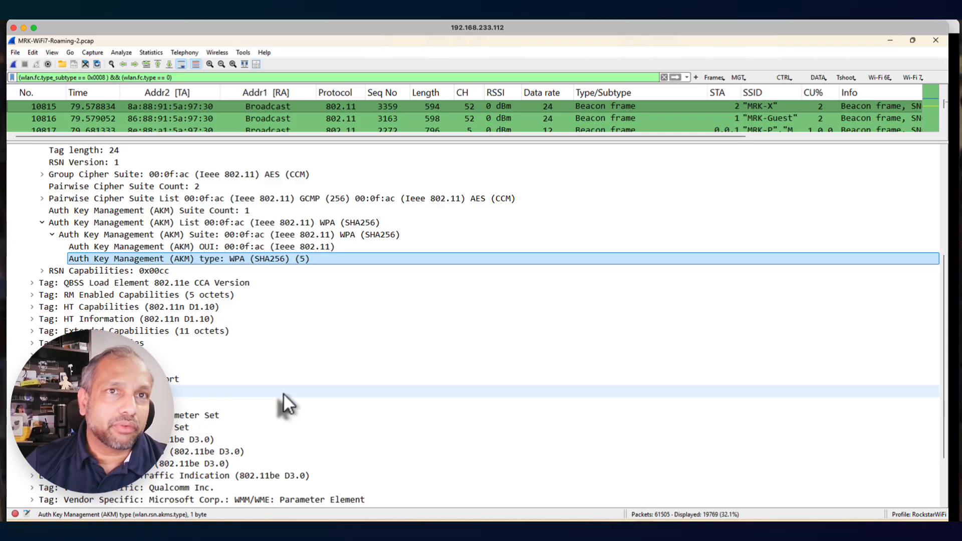
pyautogui.scroll(-3, 284, 393)
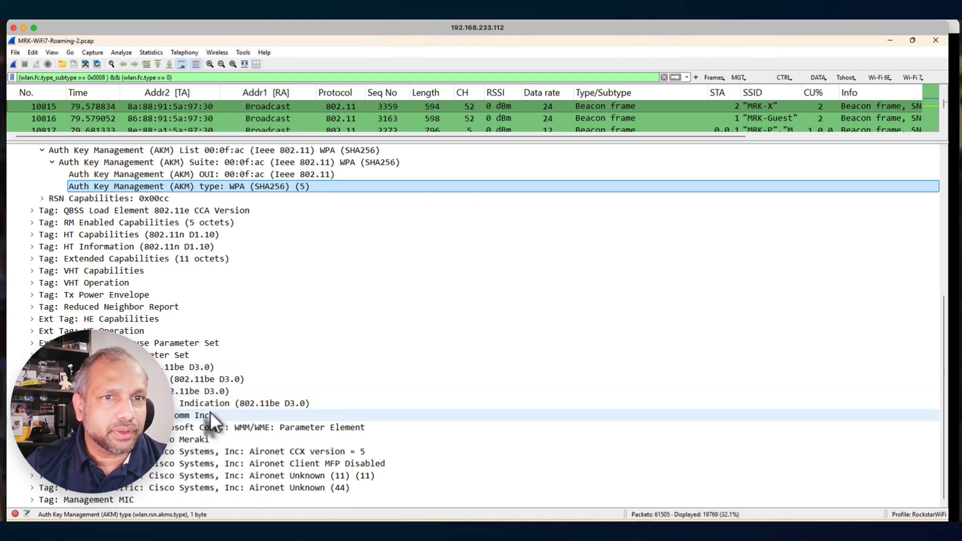